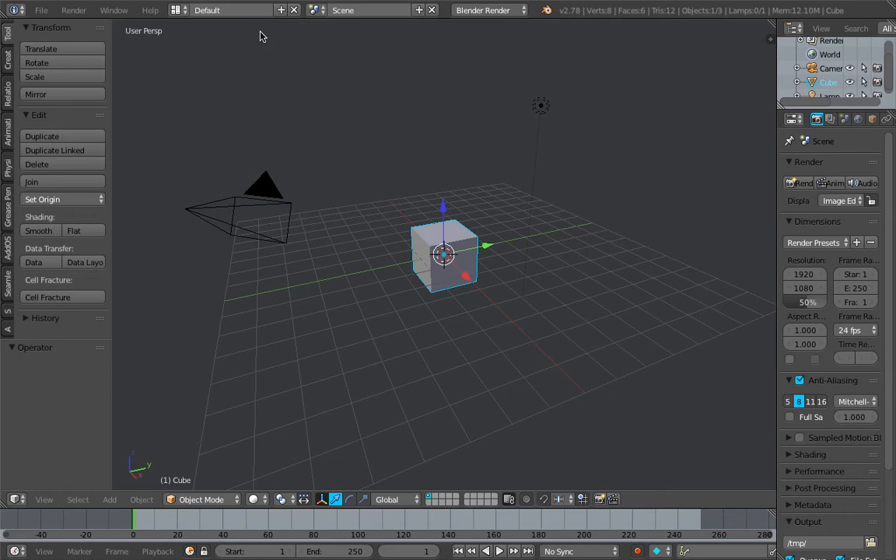
- Delete all default objects from the scene
{"action": "key", "text": "a"}
{"action": "key", "text": "a"}
{"action": "key", "text": "Delete"}
- Draw a long looping freehand Grease Pencil stroke across the 3D view, above the grid
{"action": "mouse_move", "coordinate": [397, 195]}
{"action": "middle_mouse_down"}
{"action": "mouse_move", "coordinate": [325, 212]}
{"action": "mouse_move", "coordinate": [385, 242]}
{"action": "mouse_move", "coordinate": [262, 204]}
{"action": "middle_mouse_up"}
{"action": "mouse_move", "coordinate": [261, 201]}
{"action": "left_mouse_down"}
{"action": "mouse_move", "coordinate": [252, 177]}
{"action": "mouse_move", "coordinate": [300, 224]}
{"action": "mouse_move", "coordinate": [346, 314]}
{"action": "mouse_move", "coordinate": [410, 256]}
{"action": "mouse_move", "coordinate": [519, 223]}
{"action": "left_mouse_up"}
{"action": "mouse_move", "coordinate": [574, 196]}
{"action": "left_mouse_down"}
{"action": "mouse_move", "coordinate": [511, 255]}
{"action": "mouse_move", "coordinate": [591, 252]}
{"action": "mouse_move", "coordinate": [634, 181]}
{"action": "left_mouse_up"}
- Convert the Grease Pencil stroke to a Bezier curve with Convert Grease Pencil
{"action": "mouse_move", "coordinate": [391, 279]}
{"action": "middle_mouse_down"}
{"action": "mouse_move", "coordinate": [540, 240]}
{"action": "mouse_move", "coordinate": [458, 186]}
{"action": "mouse_move", "coordinate": [409, 255]}
{"action": "middle_mouse_up"}
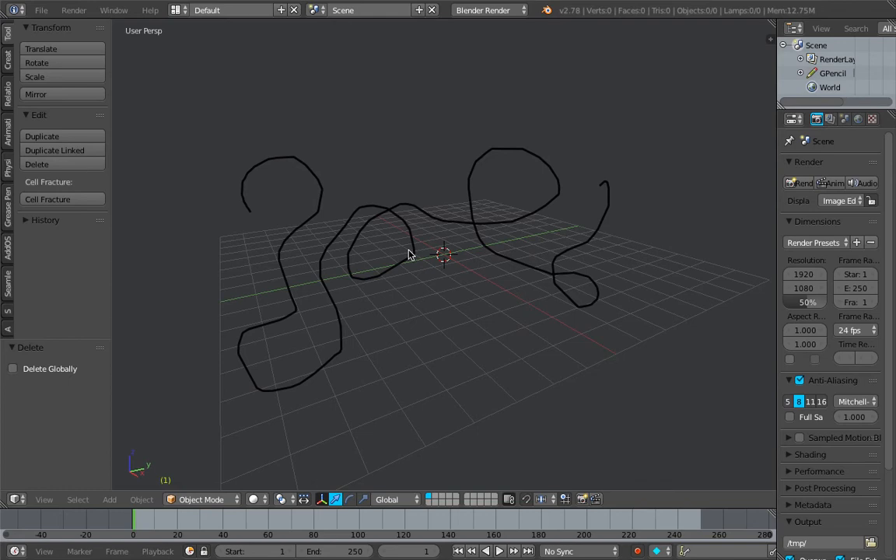
{"action": "mouse_move", "coordinate": [409, 255]}
{"action": "middle_mouse_down"}
{"action": "mouse_move", "coordinate": [452, 301]}
{"action": "mouse_move", "coordinate": [445, 296]}
{"action": "mouse_move", "coordinate": [586, 234]}
{"action": "mouse_move", "coordinate": [432, 278]}
{"action": "mouse_move", "coordinate": [441, 287]}
{"action": "mouse_move", "coordinate": [430, 286]}
{"action": "mouse_move", "coordinate": [475, 268]}
{"action": "mouse_move", "coordinate": [529, 269]}
{"action": "mouse_move", "coordinate": [510, 219]}
{"action": "mouse_move", "coordinate": [458, 226]}
{"action": "mouse_move", "coordinate": [514, 182]}
{"action": "mouse_move", "coordinate": [424, 206]}
{"action": "mouse_move", "coordinate": [484, 249]}
{"action": "mouse_move", "coordinate": [564, 206]}
{"action": "mouse_move", "coordinate": [407, 258]}
{"action": "mouse_move", "coordinate": [446, 245]}
{"action": "mouse_move", "coordinate": [318, 228]}
{"action": "mouse_move", "coordinate": [394, 222]}
{"action": "mouse_move", "coordinate": [415, 235]}
{"action": "middle_mouse_up"}
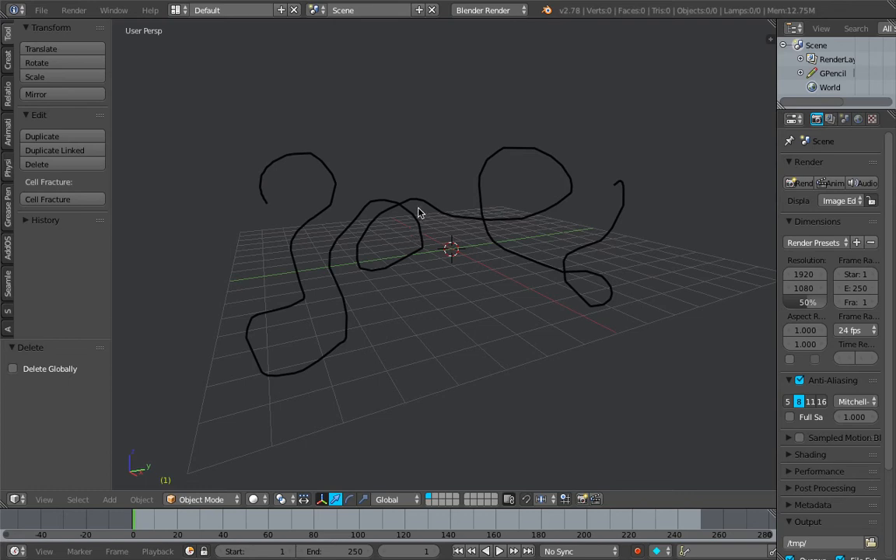
{"action": "mouse_move", "coordinate": [418, 212]}
{"action": "middle_mouse_down"}
{"action": "mouse_move", "coordinate": [409, 223]}
{"action": "mouse_move", "coordinate": [342, 205]}
{"action": "middle_mouse_up"}
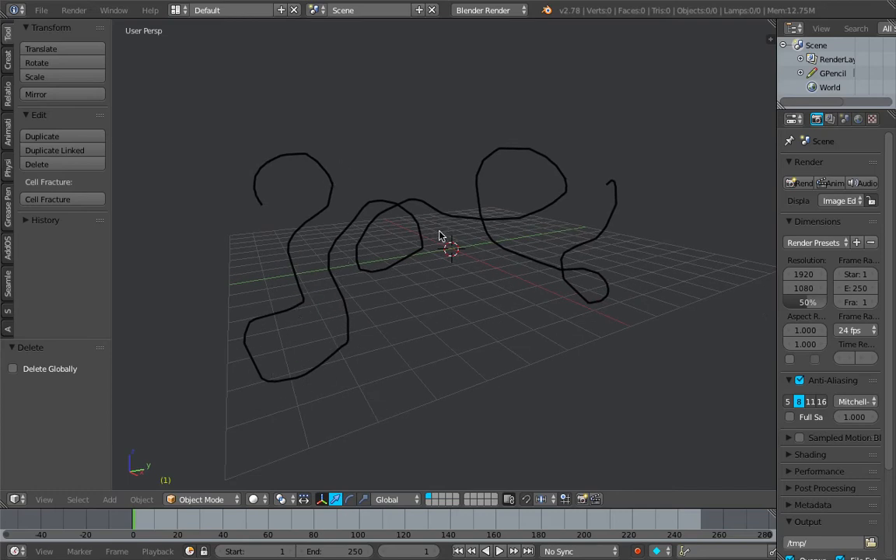
{"action": "middle_click_drag", "start_coordinate": [443, 228], "coordinate": [490, 223]}
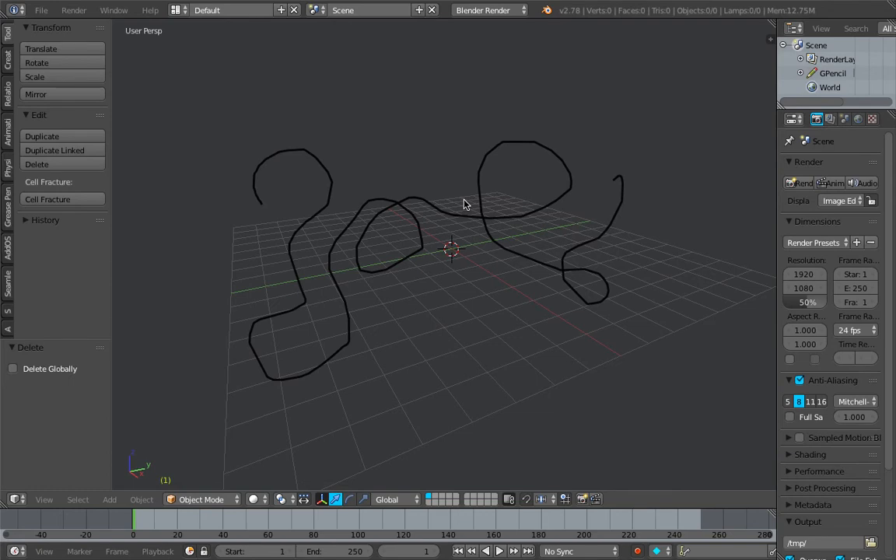
{"action": "middle_click_drag", "start_coordinate": [452, 214], "coordinate": [468, 149]}
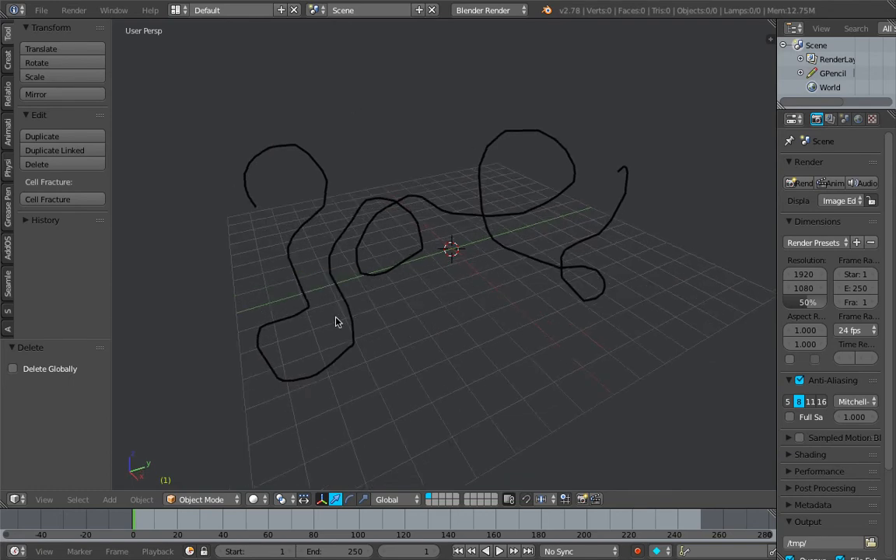
{"action": "mouse_move", "coordinate": [349, 151]}
{"action": "middle_mouse_down"}
{"action": "mouse_move", "coordinate": [394, 200]}
{"action": "mouse_move", "coordinate": [478, 242]}
{"action": "middle_mouse_up"}
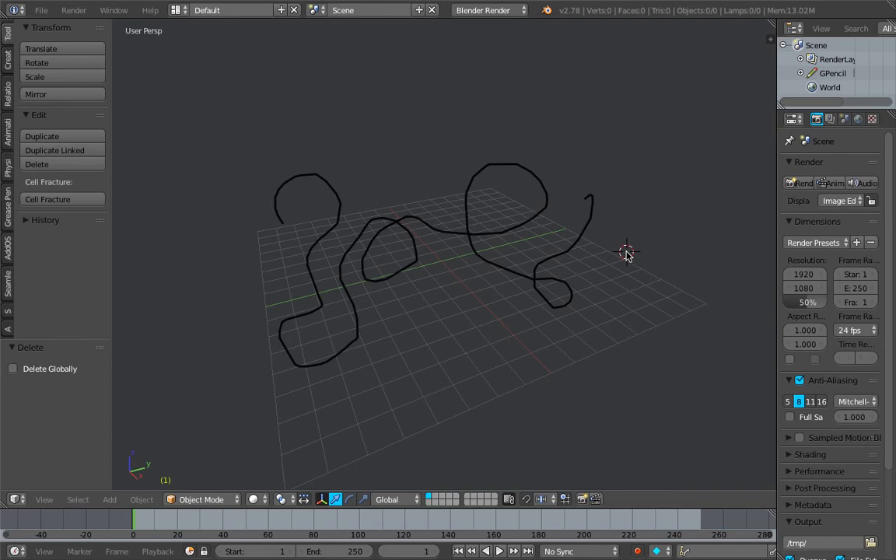
{"action": "key", "text": "space"}
{"action": "type", "text": "conver"}
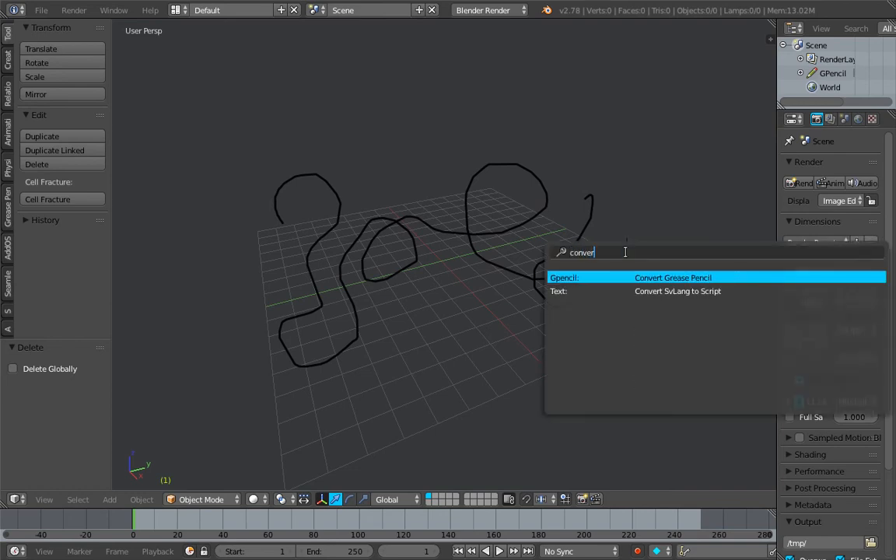
{"action": "key", "text": "Return"}
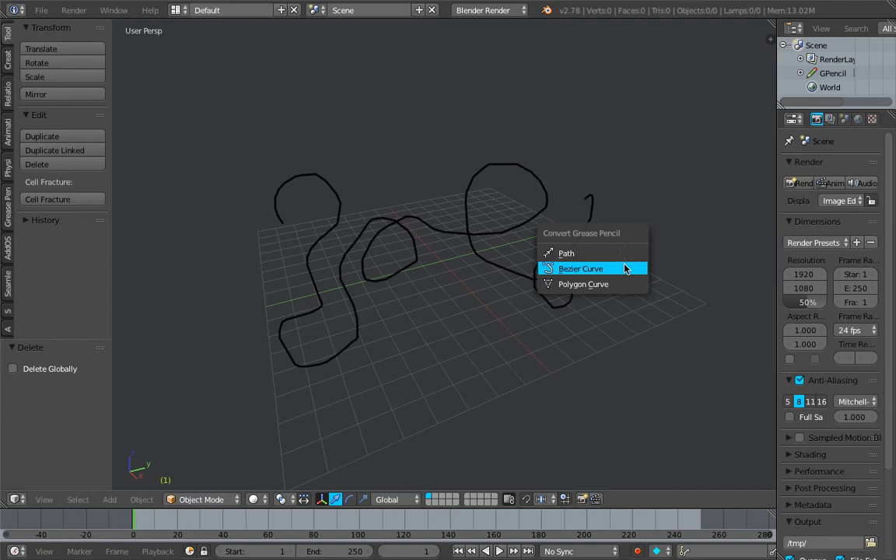
{"action": "left_click", "coordinate": [624, 268]}
- Move the converted Bezier curve up away from the Grease Pencil stroke and delete it
{"action": "key", "text": "g"}
{"action": "left_click", "coordinate": [531, 193]}
{"action": "middle_click_drag", "start_coordinate": [531, 194], "coordinate": [505, 184]}
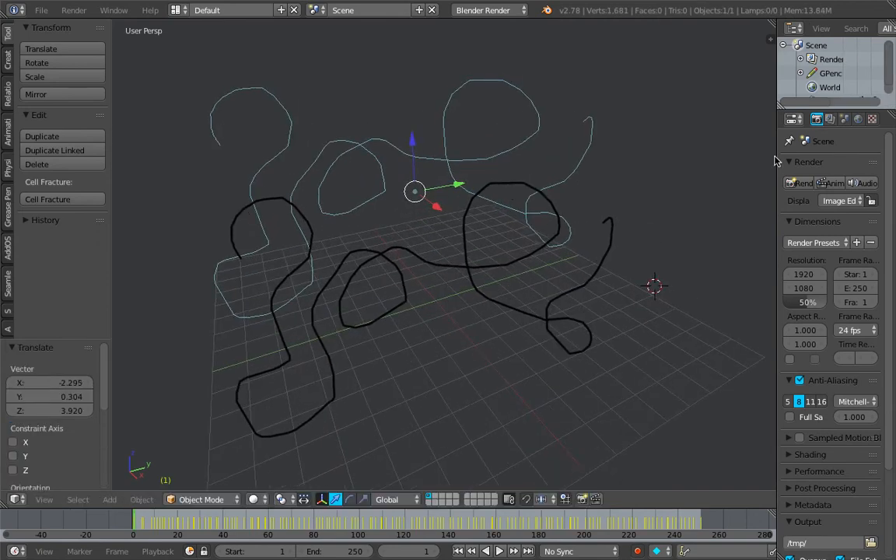
{"action": "left_click_drag", "start_coordinate": [776, 156], "coordinate": [740, 156]}
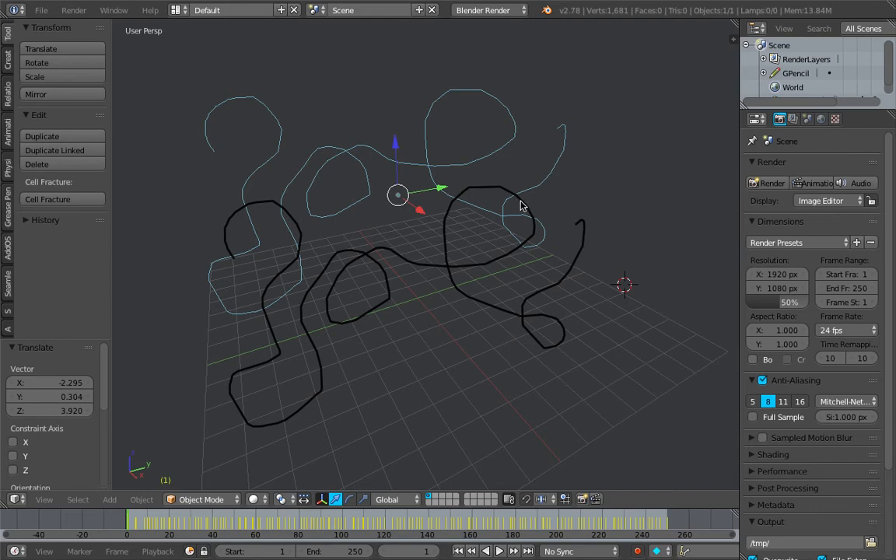
{"action": "key", "text": "Delete"}
{"action": "scroll", "coordinate": [471, 226], "scroll_direction": "down", "scroll_amount": 1}
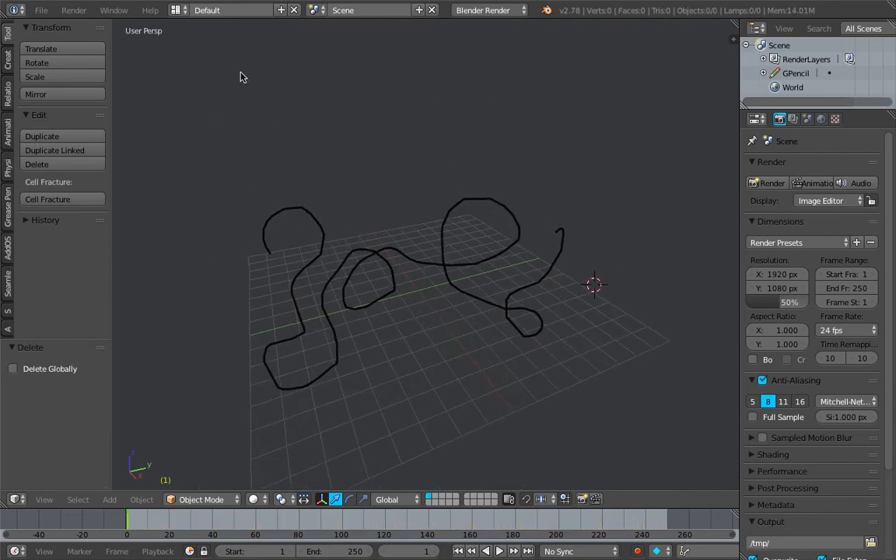
- Switch to the Compositing screen layout and merge the image editor area into the 3D view
{"action": "left_click", "coordinate": [175, 10]}
{"action": "left_click", "coordinate": [200, 59]}
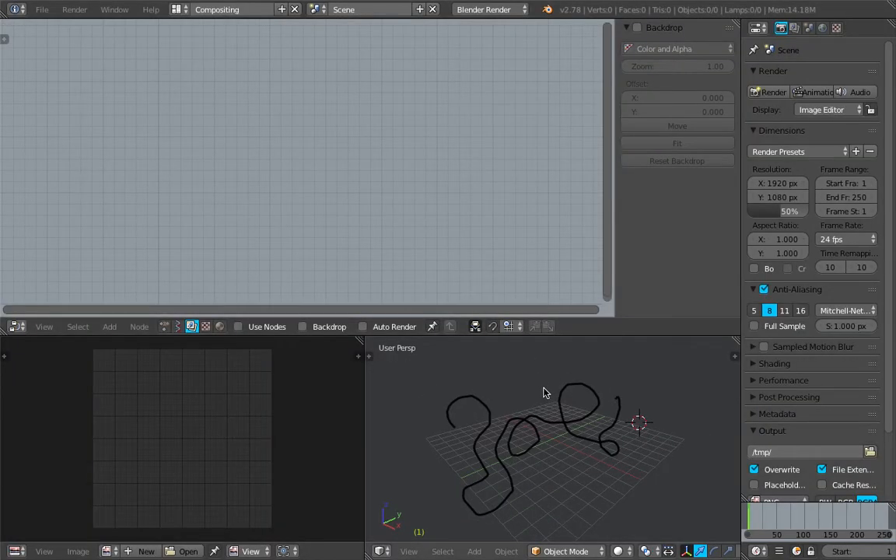
{"action": "left_click_drag", "start_coordinate": [360, 339], "coordinate": [342, 364]}
{"action": "scroll", "coordinate": [436, 420], "scroll_direction": "down", "scroll_amount": 1}
{"action": "middle_click_drag", "start_coordinate": [439, 418], "coordinate": [446, 408], "text": "shift"}
- Set the node editor to Sverchok nodes and create a new node tree
{"action": "left_click", "coordinate": [177, 327]}
{"action": "left_click", "coordinate": [295, 327]}
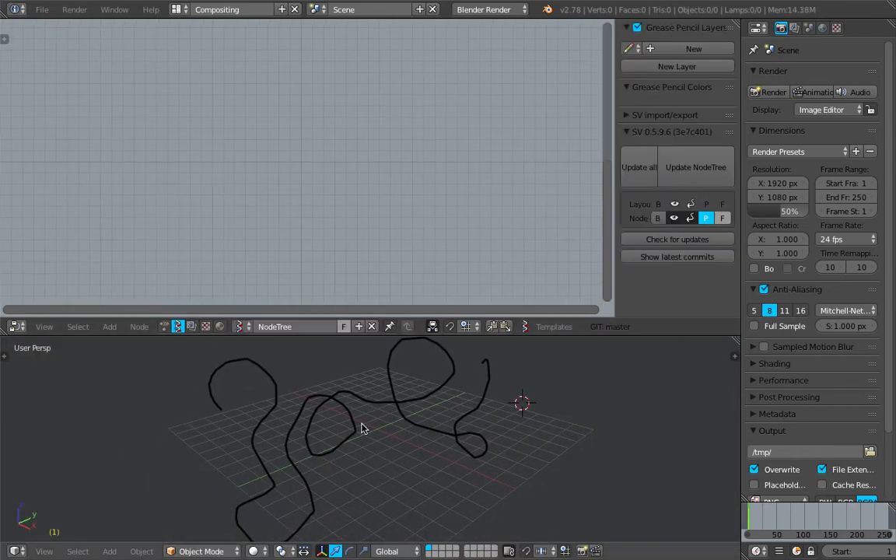
{"action": "mouse_move", "coordinate": [292, 458]}
{"action": "middle_mouse_down"}
{"action": "mouse_move", "coordinate": [416, 410]}
{"action": "mouse_move", "coordinate": [357, 411]}
{"action": "middle_mouse_up"}
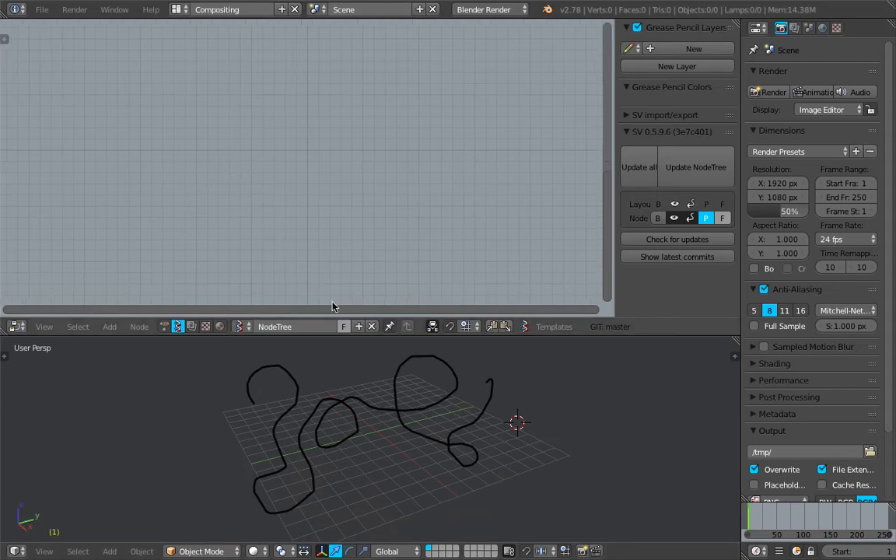
- Find the Object ID Selector node through the node search and place it in the Sverchok tree
{"action": "key", "text": "shift+a"}
{"action": "left_click", "coordinate": [235, 175]}
{"action": "type", "text": "obje"}
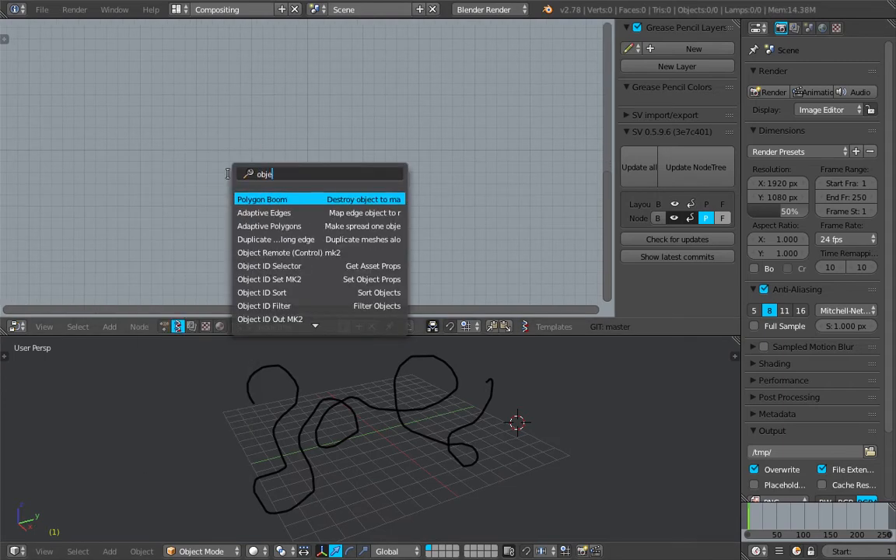
{"action": "type", "text": "cts"}
{"action": "key", "text": "Down"}
{"action": "key", "text": "Down"}
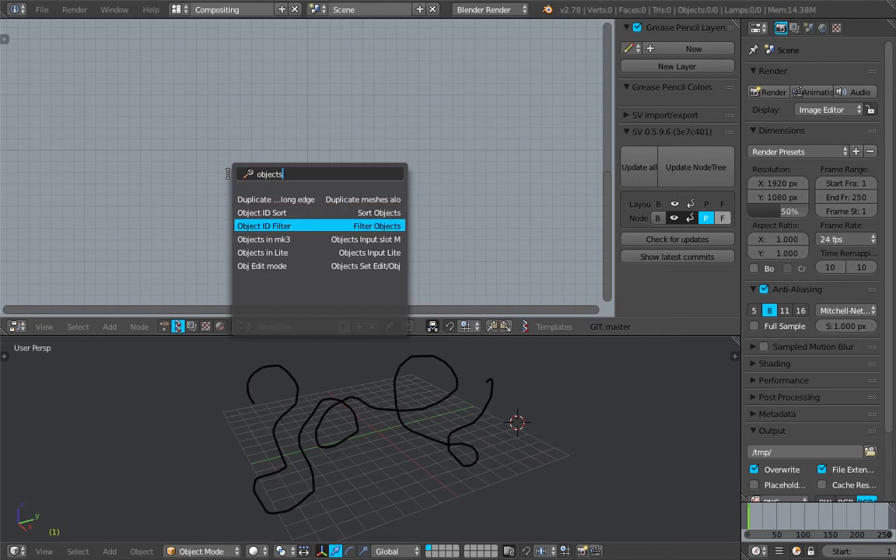
{"action": "key", "text": "Up"}
{"action": "key", "text": "BackSpace"}
{"action": "key", "text": "BackSpace"}
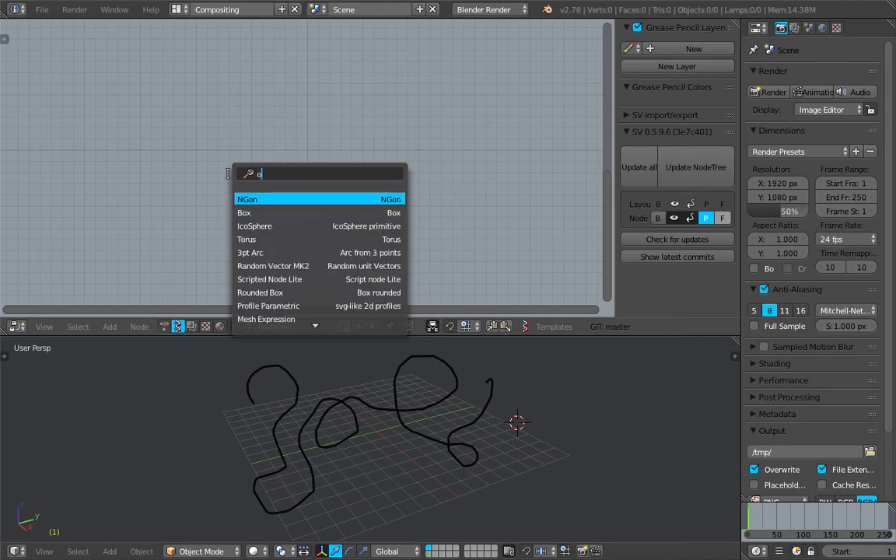
{"action": "type", "text": "t i"}
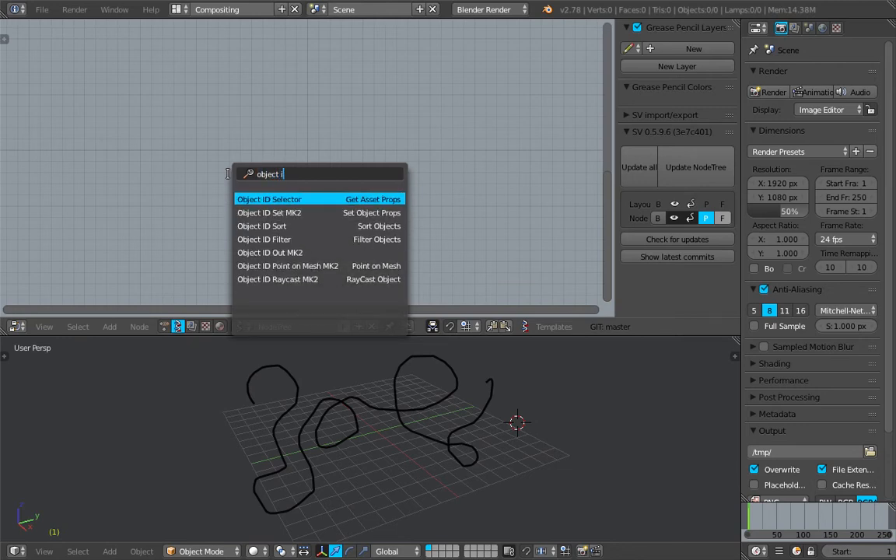
{"action": "key", "text": "Return"}
{"action": "left_click", "coordinate": [109, 97]}
- Set the Object ID Selector's data to grease_pencil, its name to GPencil and its layer to GP_Layer
{"action": "left_click", "coordinate": [183, 129]}
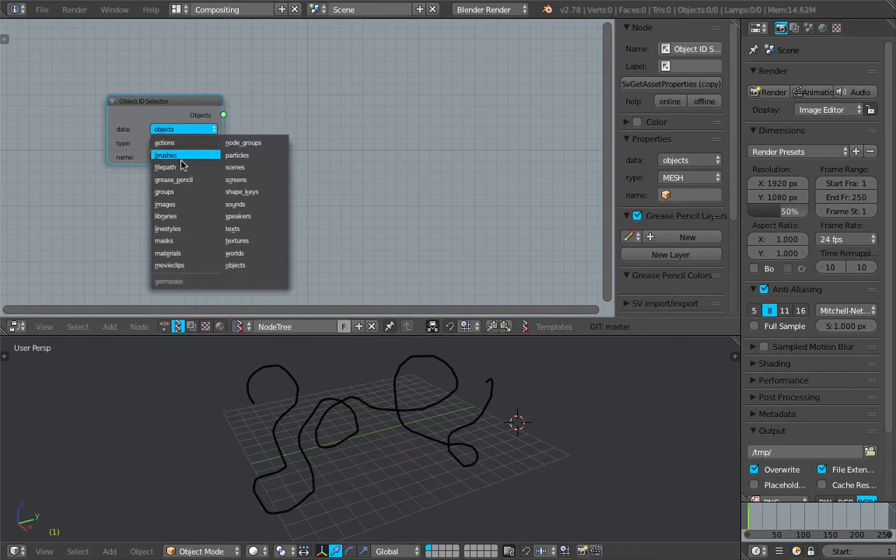
{"action": "left_click", "coordinate": [186, 178]}
{"action": "left_click", "coordinate": [178, 144]}
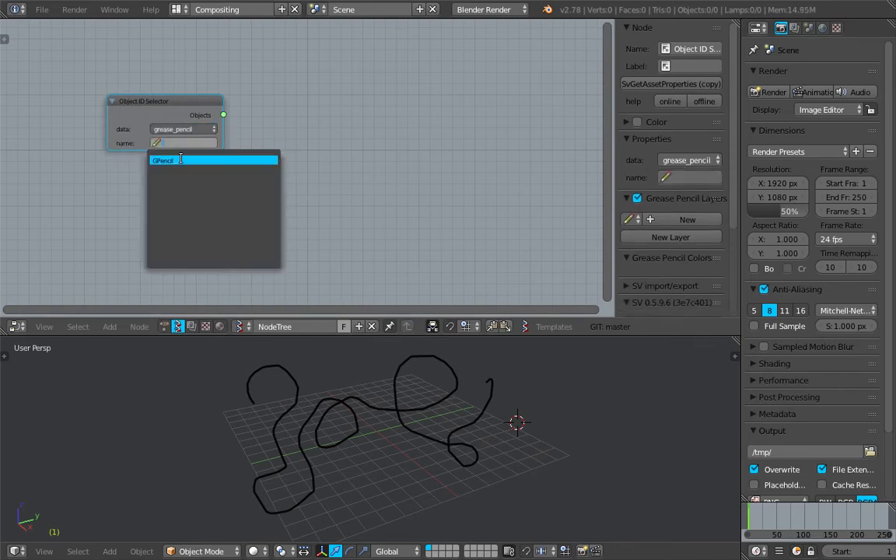
{"action": "left_click", "coordinate": [181, 159]}
{"action": "left_click", "coordinate": [178, 157]}
{"action": "left_click", "coordinate": [178, 171]}
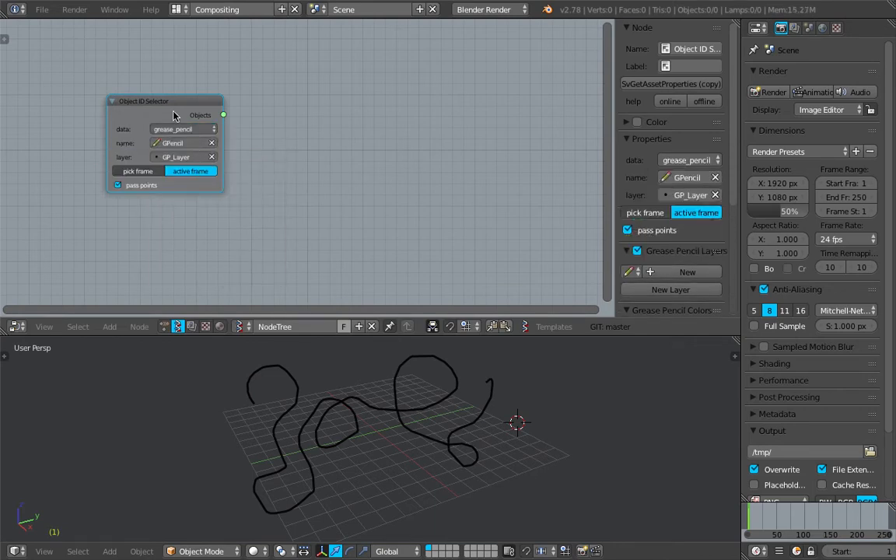
- Try to find a viewer node for the tree by searching the Sverchok nodes for "view"
{"action": "left_click_drag", "start_coordinate": [174, 111], "coordinate": [178, 130]}
{"action": "scroll", "coordinate": [188, 165], "scroll_direction": "up", "scroll_amount": 2}
{"action": "middle_click_drag", "start_coordinate": [181, 141], "coordinate": [218, 142]}
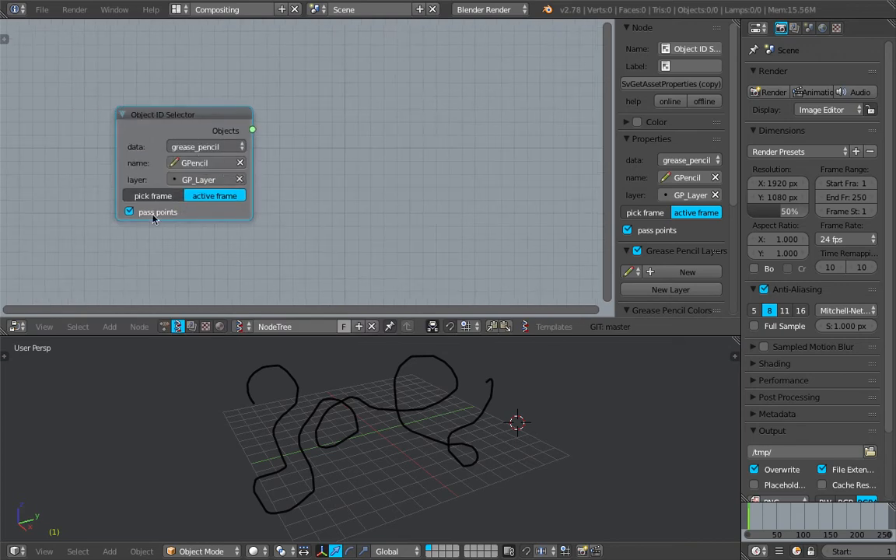
{"action": "middle_click_drag", "start_coordinate": [332, 171], "coordinate": [310, 166]}
{"action": "key", "text": "shift+a"}
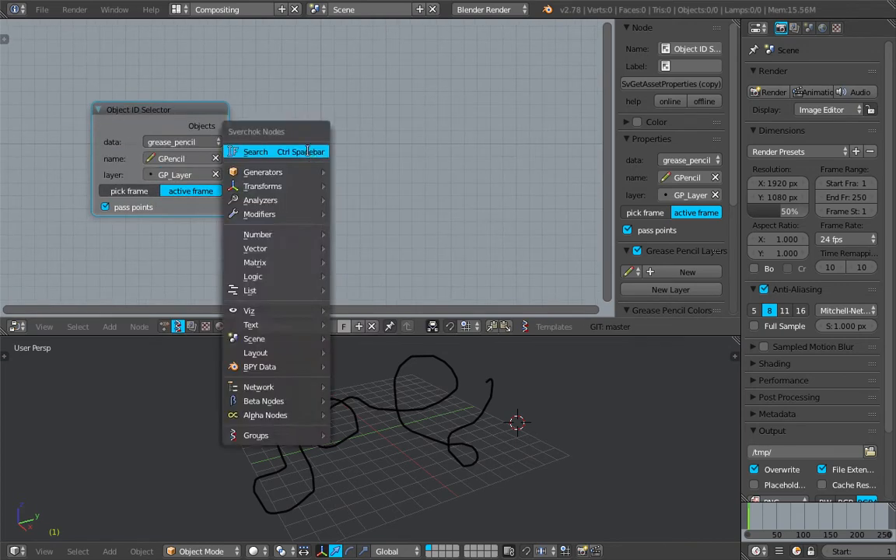
{"action": "left_click", "coordinate": [307, 150]}
{"action": "type", "text": "view"}
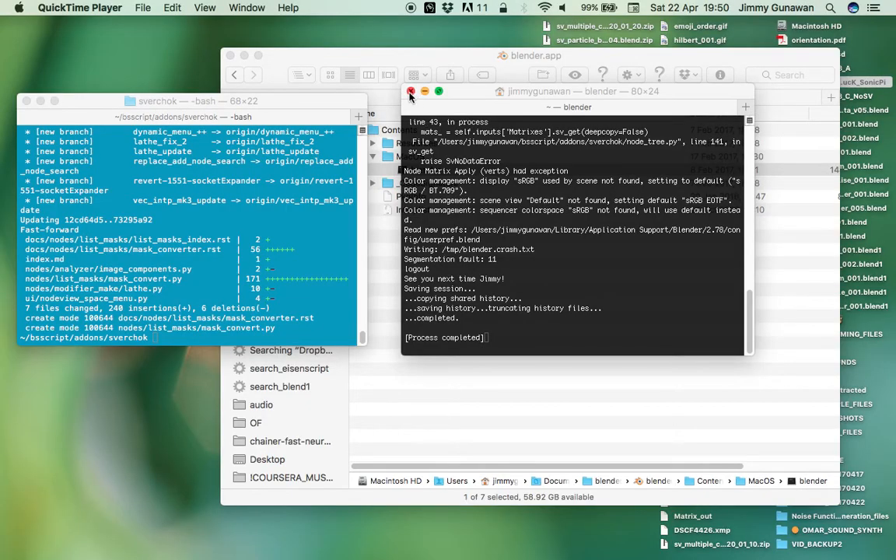
- Close the finished Blender terminal window and relaunch Blender from its executable in Finder
{"action": "left_click", "coordinate": [411, 92]}
{"action": "left_click", "coordinate": [432, 183]}
{"action": "double_click", "coordinate": [426, 169]}
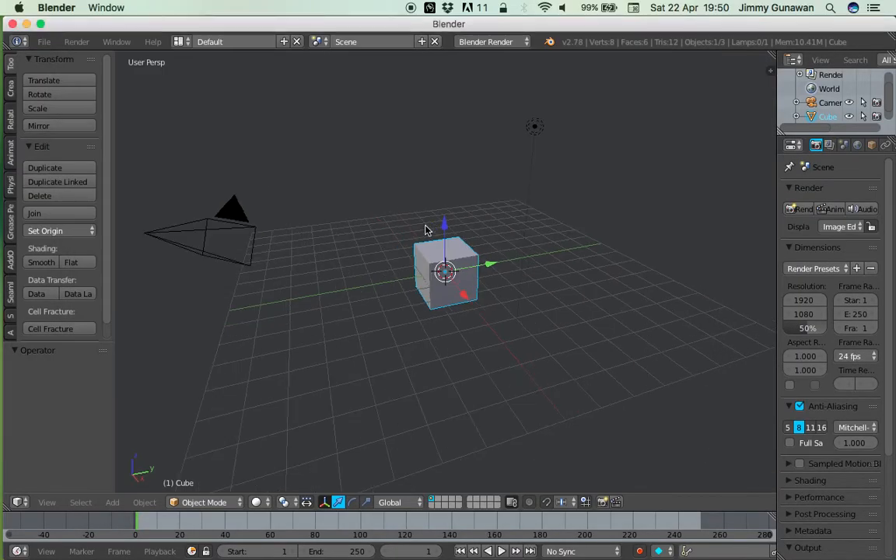
- Delete all default objects and draw a long looping freehand Grease Pencil stroke across the grid
{"action": "key", "text": "a"}
{"action": "key", "text": "a"}
{"action": "key", "text": "x"}
{"action": "left_click", "coordinate": [395, 227]}
{"action": "scroll", "coordinate": [347, 252], "scroll_direction": "down", "scroll_amount": 1}
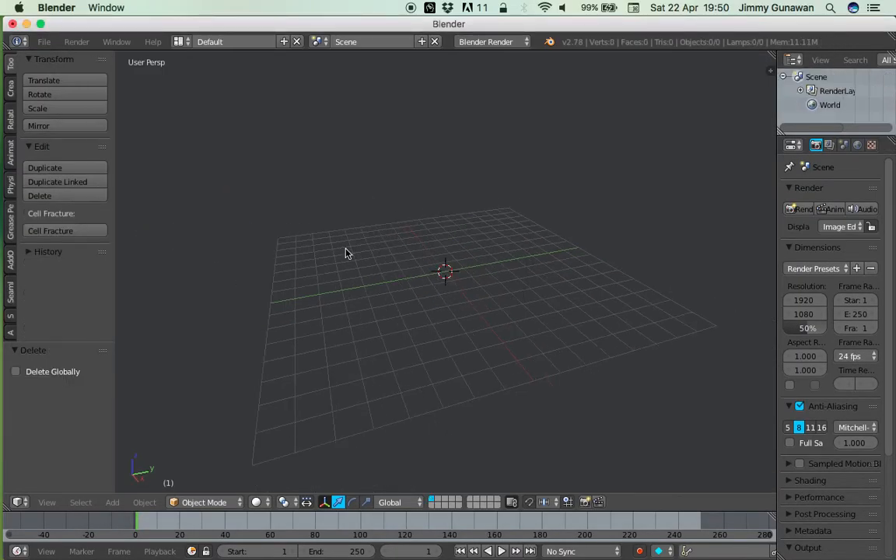
{"action": "mouse_move", "coordinate": [217, 305]}
{"action": "left_mouse_down"}
{"action": "mouse_move", "coordinate": [346, 234]}
{"action": "mouse_move", "coordinate": [364, 340]}
{"action": "mouse_move", "coordinate": [583, 346]}
{"action": "mouse_move", "coordinate": [563, 239]}
{"action": "left_mouse_up"}
- Switch to the Compositing screen layout and set its node editor to Sverchok nodes
{"action": "left_click", "coordinate": [178, 41]}
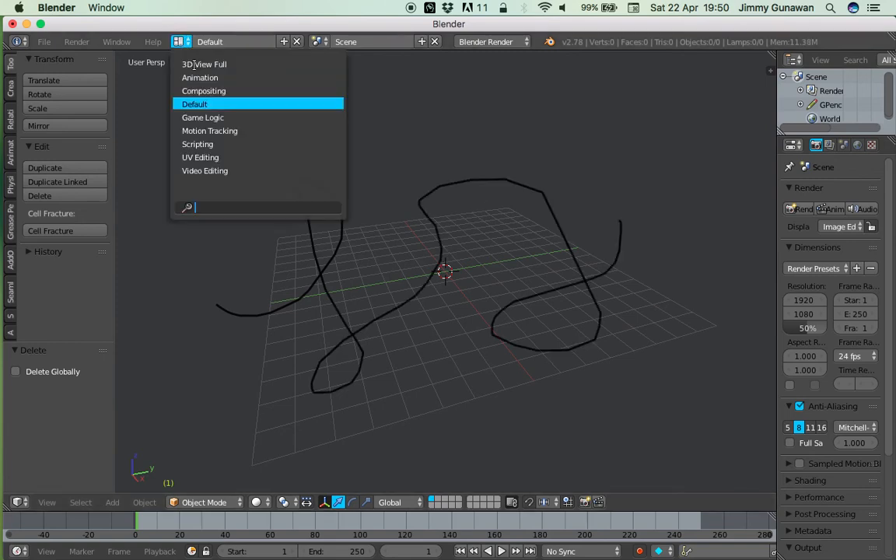
{"action": "left_click", "coordinate": [206, 88]}
{"action": "left_click", "coordinate": [180, 339]}
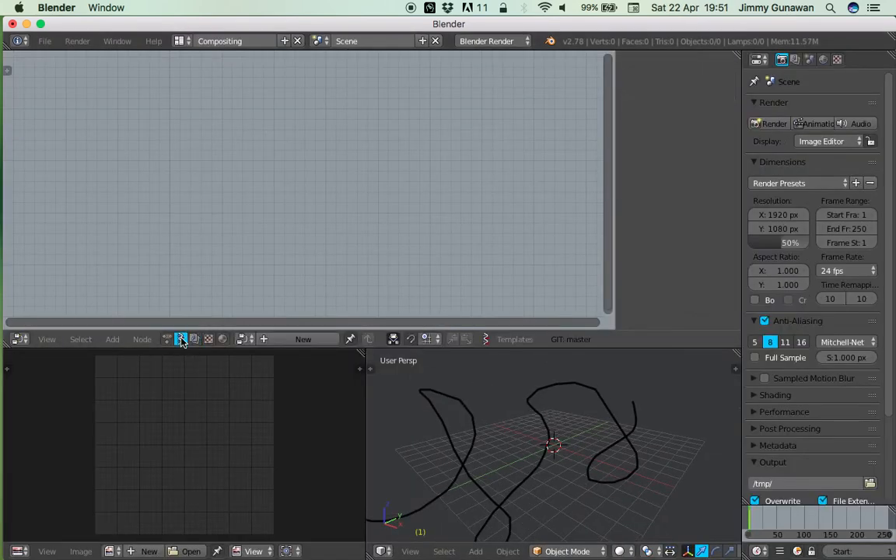
- Merge the image editor area into the 3D view and create a new Sverchok node tree
{"action": "left_click_drag", "start_coordinate": [366, 351], "coordinate": [351, 393]}
{"action": "scroll", "coordinate": [351, 410], "scroll_direction": "down", "scroll_amount": 3}
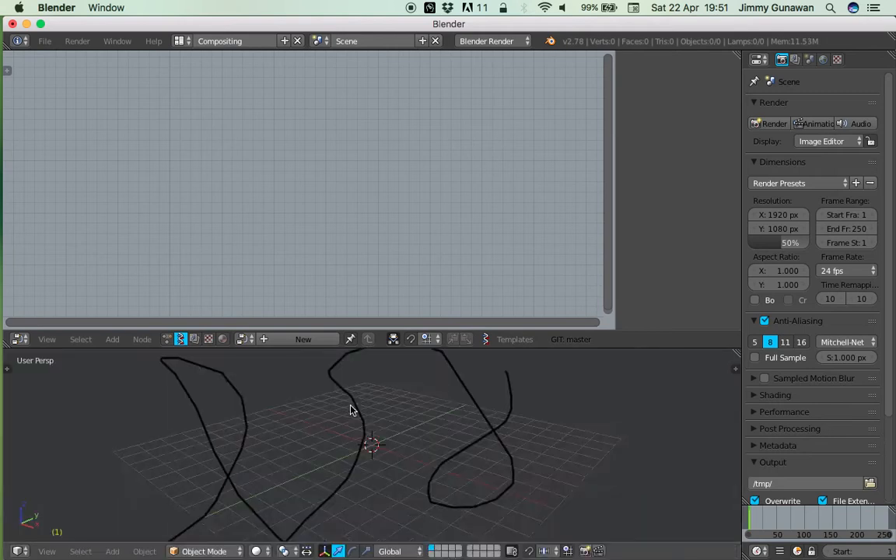
{"action": "left_click", "coordinate": [292, 340]}
- Add an Object ID Selector node to the Sverchok node tree using the node search
{"action": "key", "text": "shift+a"}
{"action": "left_click", "coordinate": [210, 224]}
{"action": "type", "text": "object s"}
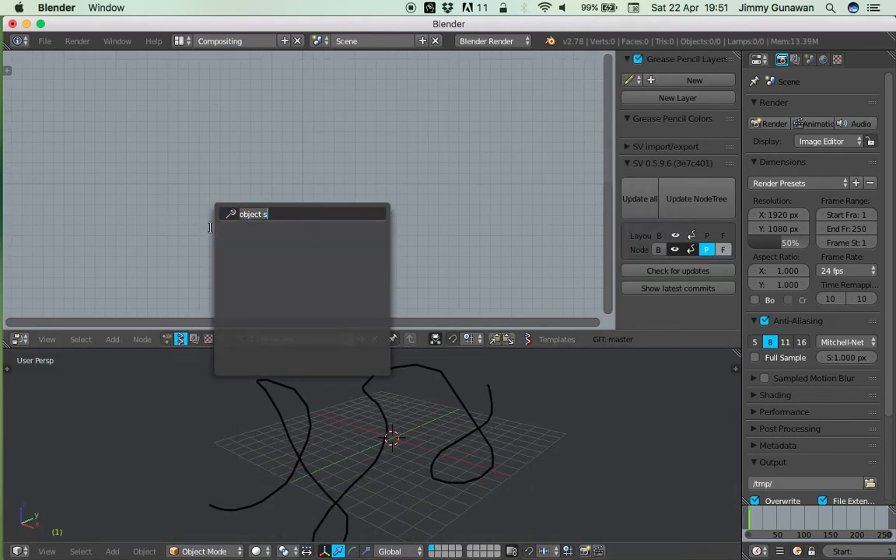
{"action": "key", "text": "BackSpace"}
{"action": "type", "text": "sele"}
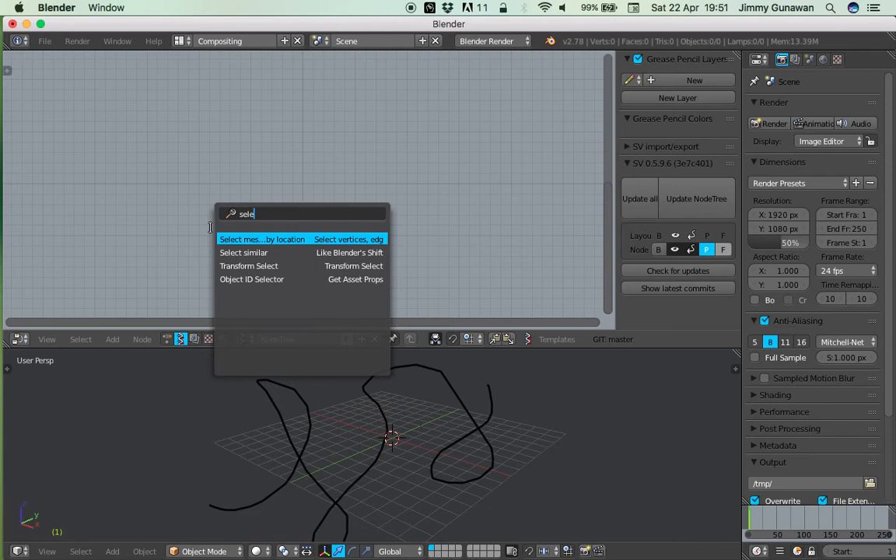
{"action": "key", "text": "Down"}
{"action": "key", "text": "Down"}
{"action": "key", "text": "Down"}
{"action": "key", "text": "Return"}
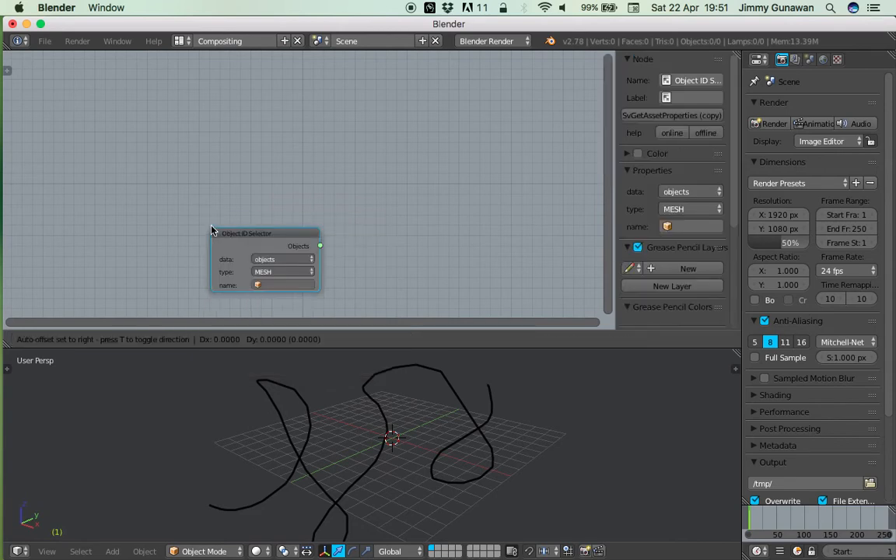
- Set the Object ID Selector's data to grease_pencil, its name to GPencil and its layer to GP_Layer
{"action": "left_click", "coordinate": [238, 203]}
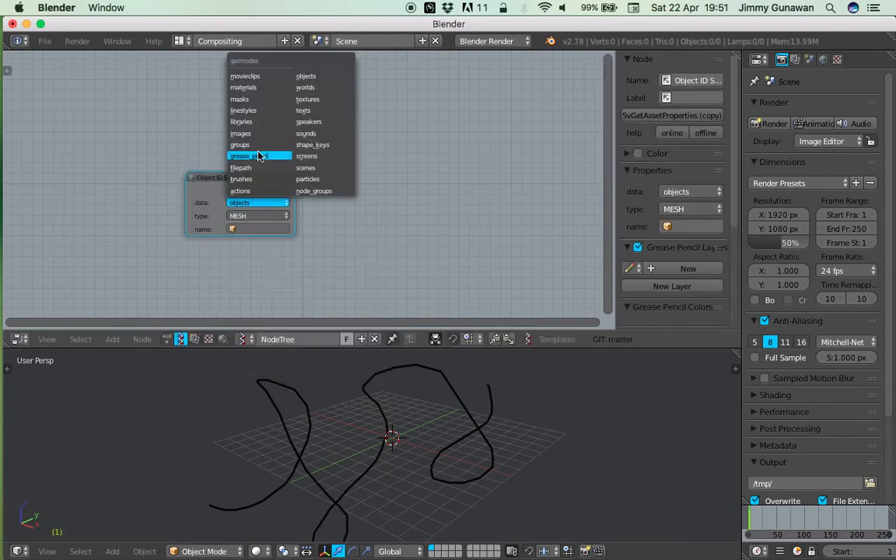
{"action": "left_click", "coordinate": [257, 154]}
{"action": "left_click", "coordinate": [267, 216]}
{"action": "left_click", "coordinate": [249, 232]}
{"action": "left_click", "coordinate": [256, 228]}
{"action": "left_click", "coordinate": [247, 246]}
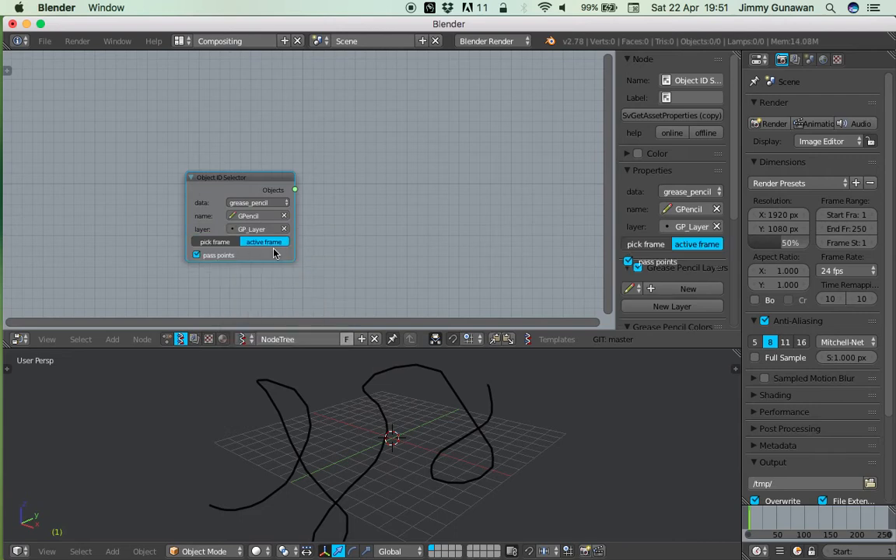
- Add a Viewer Draw node and connect the Object ID Selector's Objects output to its vertices input
{"action": "middle_click_drag", "start_coordinate": [417, 251], "coordinate": [313, 204]}
{"action": "key", "text": "alt+space"}
{"action": "type", "text": "view"}
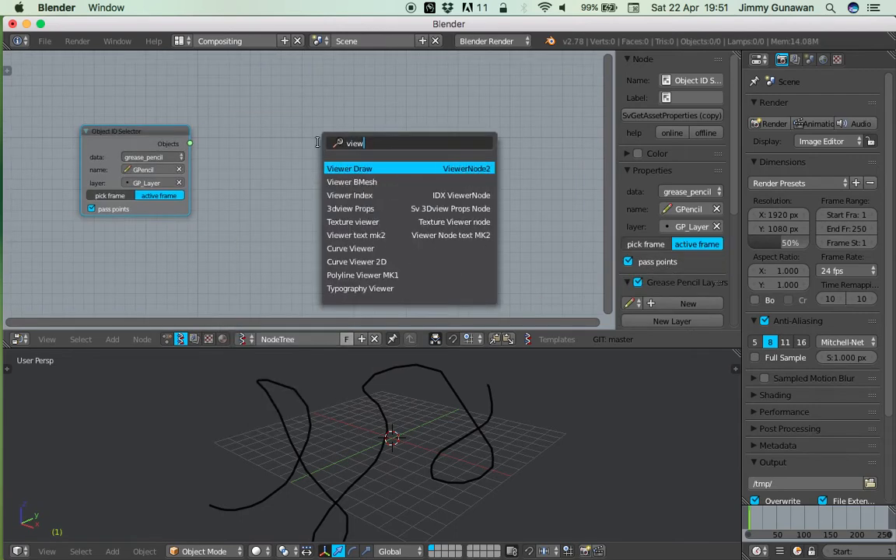
{"action": "key", "text": "Return"}
{"action": "left_click", "coordinate": [401, 116]}
{"action": "left_click_drag", "start_coordinate": [189, 144], "coordinate": [403, 196]}
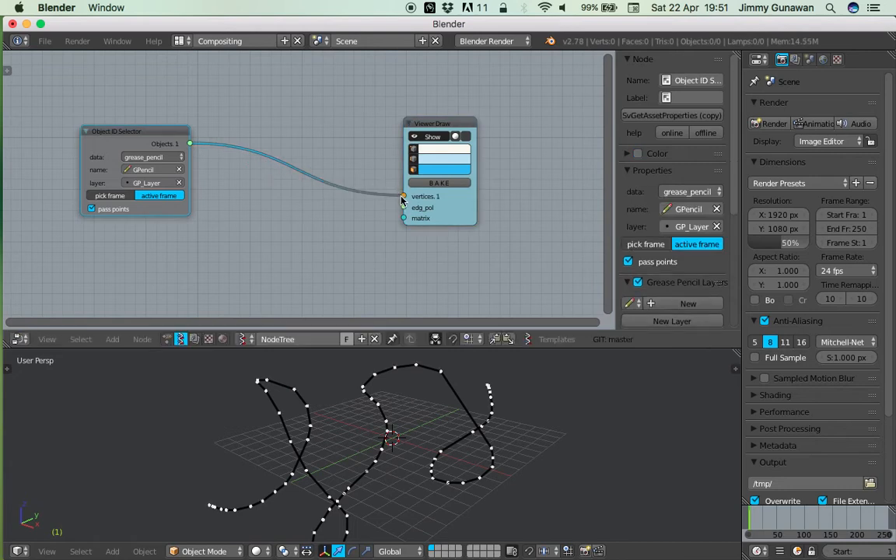
{"action": "mouse_move", "coordinate": [412, 387]}
{"action": "middle_mouse_down"}
{"action": "mouse_move", "coordinate": [385, 423]}
{"action": "mouse_move", "coordinate": [324, 376]}
{"action": "middle_mouse_up"}
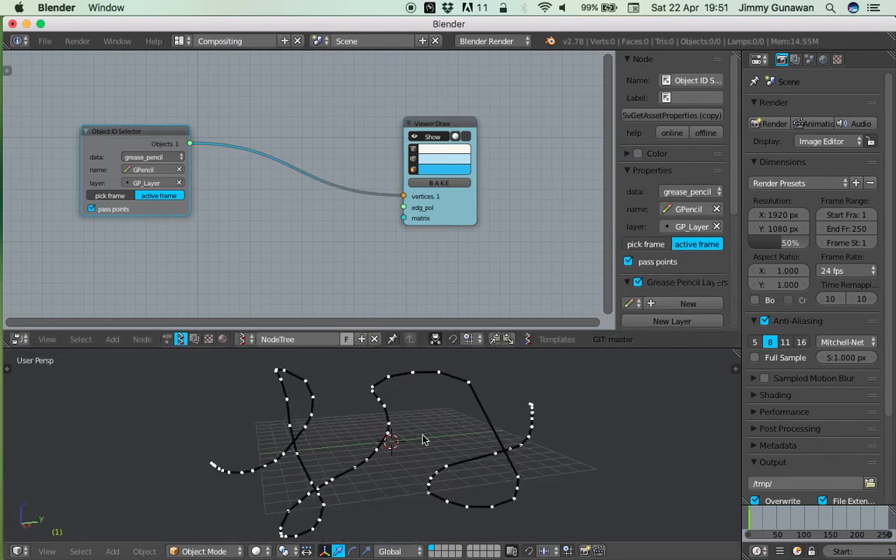
- Collapse the node editor's properties region and spread the Object ID Selector and Viewer Draw nodes apart
{"action": "middle_click_drag", "start_coordinate": [484, 252], "coordinate": [502, 246]}
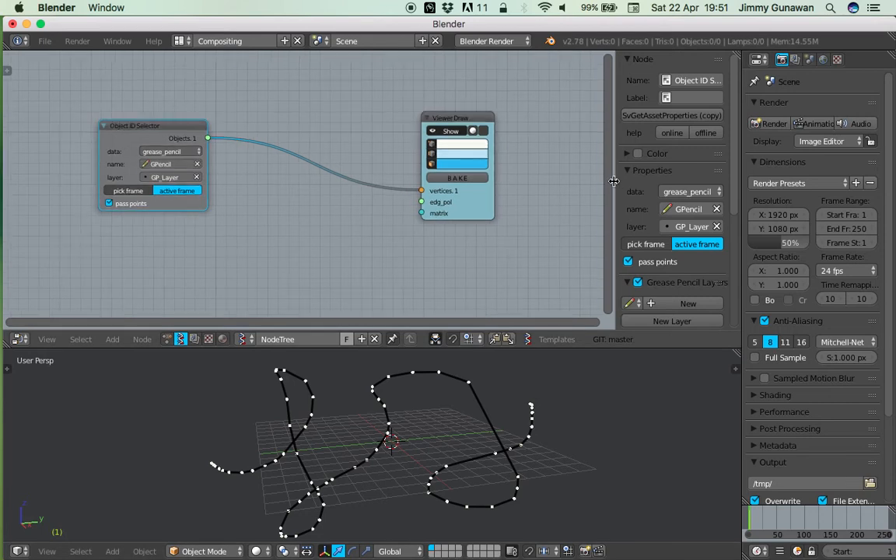
{"action": "left_click_drag", "start_coordinate": [614, 181], "coordinate": [739, 192]}
{"action": "mouse_move", "coordinate": [506, 396]}
{"action": "middle_mouse_down"}
{"action": "mouse_move", "coordinate": [465, 380]}
{"action": "mouse_move", "coordinate": [494, 389]}
{"action": "middle_mouse_up"}
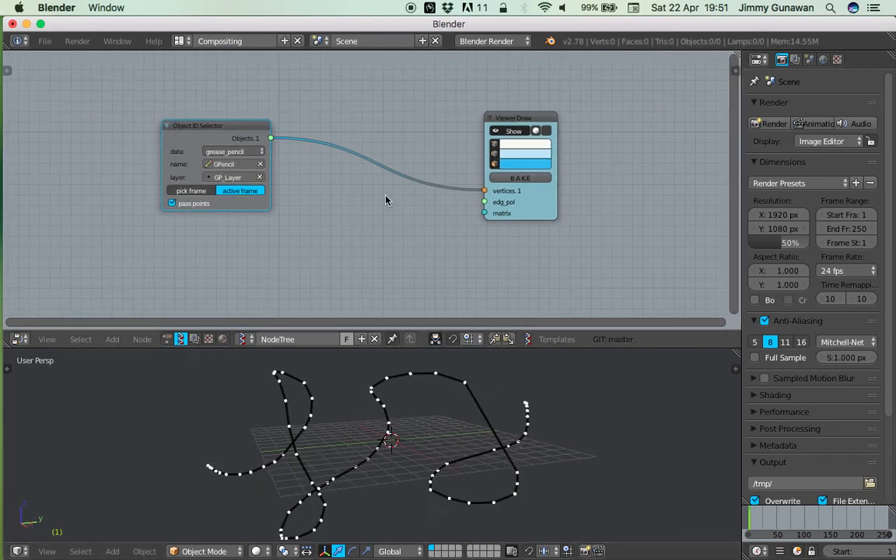
{"action": "middle_click_drag", "start_coordinate": [386, 200], "coordinate": [382, 201]}
{"action": "left_click_drag", "start_coordinate": [240, 140], "coordinate": [208, 139]}
{"action": "left_click_drag", "start_coordinate": [506, 122], "coordinate": [524, 110]}
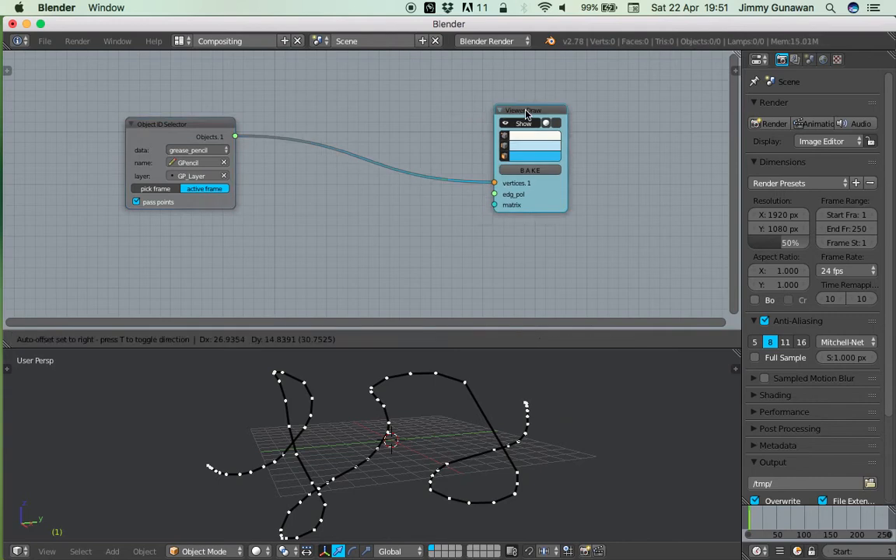
{"action": "left_click_drag", "start_coordinate": [206, 132], "coordinate": [157, 171]}
{"action": "middle_click_drag", "start_coordinate": [336, 184], "coordinate": [357, 204]}
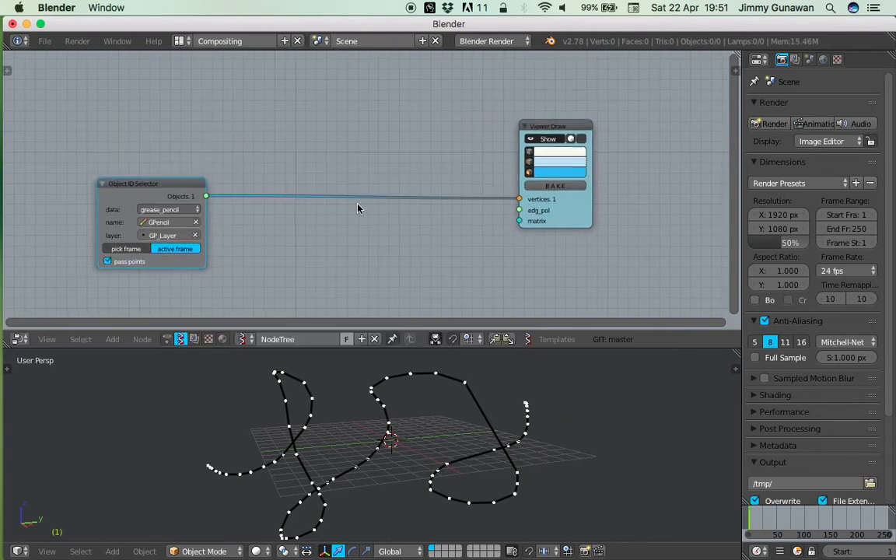
- Add an IcoSphere node above the link between the Object ID Selector and Viewer Draw nodes
{"action": "middle_click_drag", "start_coordinate": [317, 112], "coordinate": [317, 136]}
{"action": "key", "text": "alt+space"}
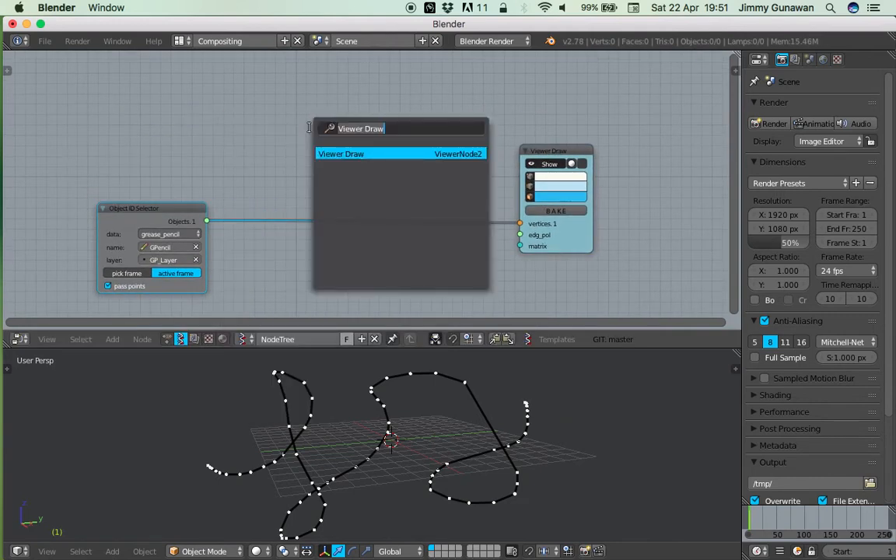
{"action": "type", "text": "ico"}
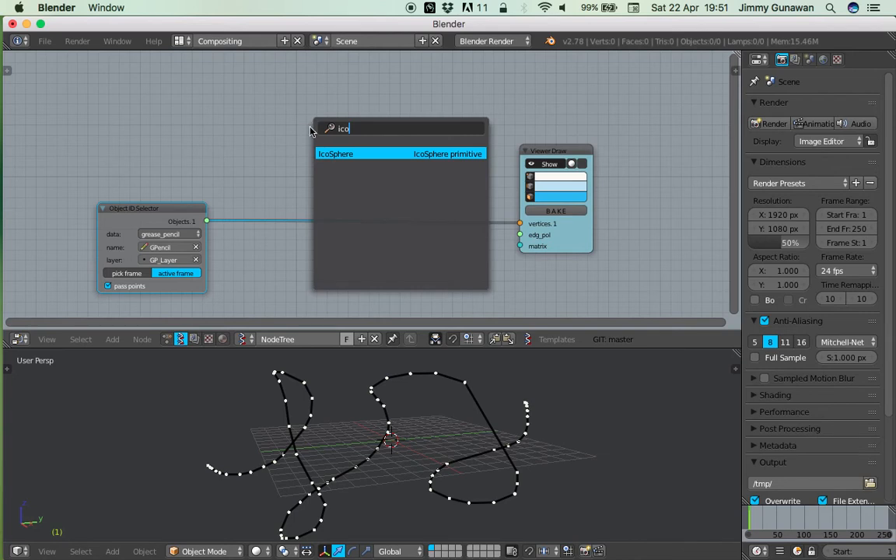
{"action": "key", "text": "Return"}
{"action": "left_click", "coordinate": [276, 141]}
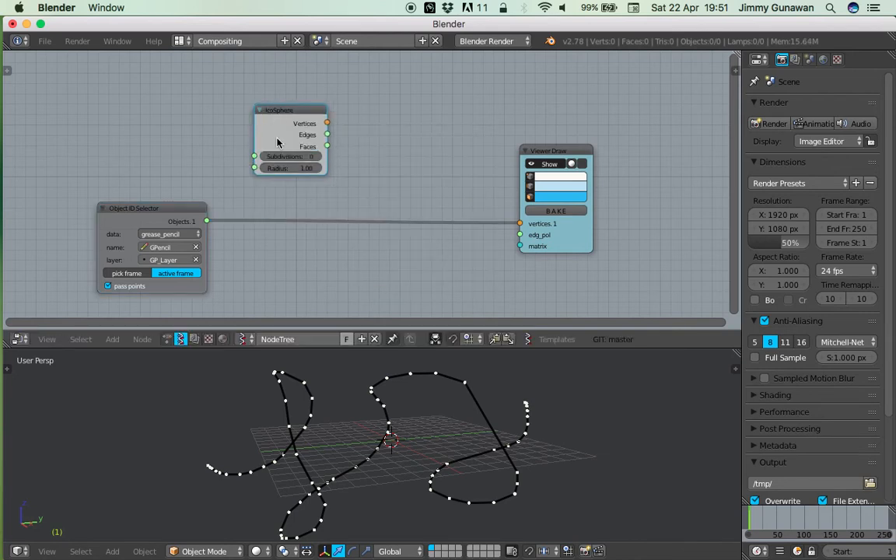
{"action": "left_click", "coordinate": [265, 127]}
- Cut the Object ID Selector's link and connect the IcoSphere's Vertices and Faces to Viewer Draw's vertices and edg_pol inputs
{"action": "left_click_drag", "start_coordinate": [555, 152], "coordinate": [578, 191]}
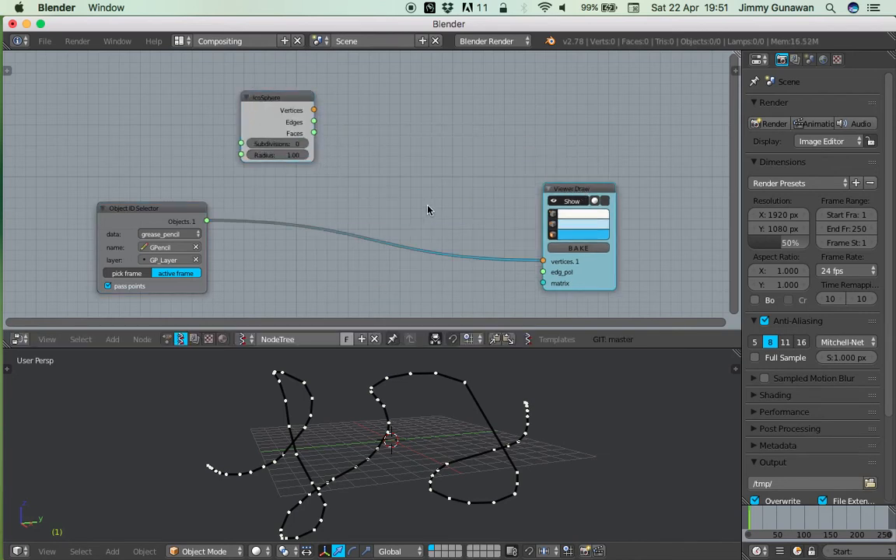
{"action": "left_click_drag", "start_coordinate": [424, 215], "coordinate": [402, 262], "text": "ctrl"}
{"action": "middle_click_drag", "start_coordinate": [393, 238], "coordinate": [396, 224]}
{"action": "left_click_drag", "start_coordinate": [317, 97], "coordinate": [545, 247]}
{"action": "mouse_move", "coordinate": [317, 118]}
{"action": "left_mouse_down"}
{"action": "mouse_move", "coordinate": [403, 190]}
{"action": "mouse_move", "coordinate": [545, 257]}
{"action": "mouse_move", "coordinate": [540, 198]}
{"action": "mouse_move", "coordinate": [526, 191]}
{"action": "left_mouse_up"}
{"action": "scroll", "coordinate": [439, 444], "scroll_direction": "up", "scroll_amount": 3}
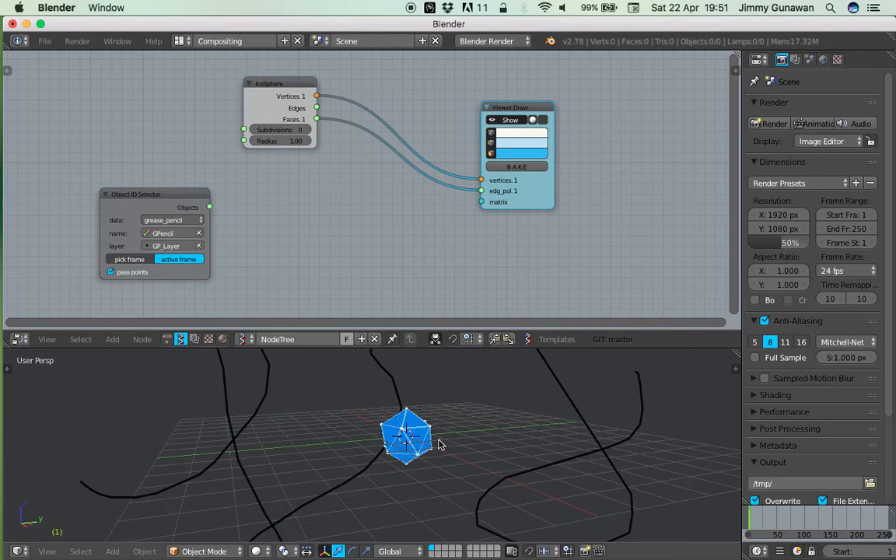
{"action": "middle_click_drag", "start_coordinate": [440, 444], "coordinate": [432, 442]}
- Connect the Object ID Selector's Objects output to Viewer Draw's matrix input and insert a Socket Converter node into that link
{"action": "mouse_move", "coordinate": [218, 211]}
{"action": "left_mouse_down"}
{"action": "mouse_move", "coordinate": [274, 174]}
{"action": "mouse_move", "coordinate": [395, 172]}
{"action": "mouse_move", "coordinate": [481, 204]}
{"action": "left_mouse_up"}
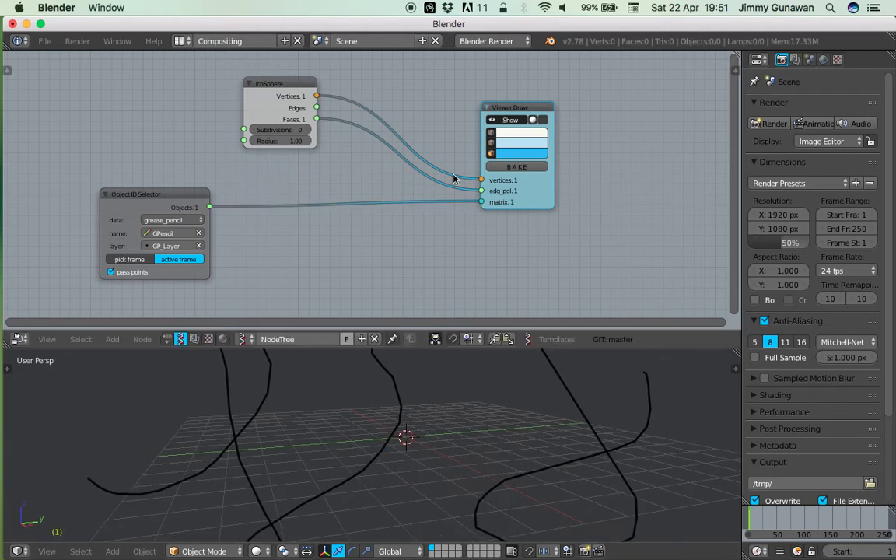
{"action": "key", "text": "shift+a"}
{"action": "left_click", "coordinate": [309, 196]}
{"action": "type", "text": "sock"}
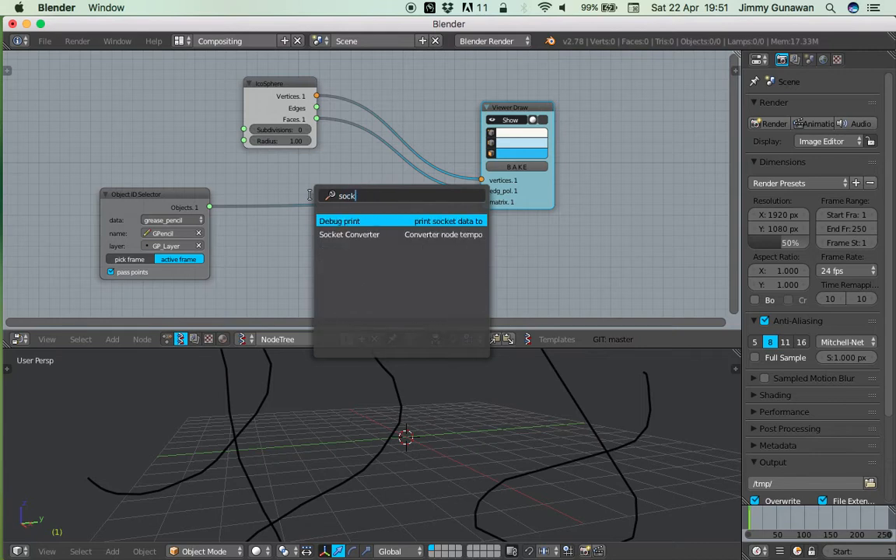
{"action": "key", "text": "Down"}
{"action": "key", "text": "Return"}
{"action": "left_click", "coordinate": [301, 194]}
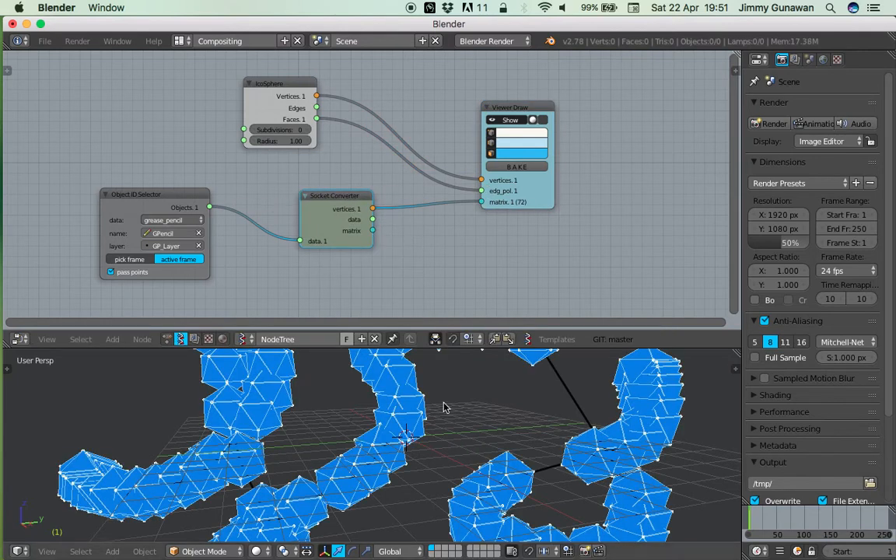
- Place the Socket Converter closer to the Object ID Selector, shift Viewer Draw aside and inspect the icospheres along the stroke
{"action": "scroll", "coordinate": [444, 408], "scroll_direction": "down", "scroll_amount": 3}
{"action": "left_click_drag", "start_coordinate": [320, 208], "coordinate": [263, 216]}
{"action": "scroll", "coordinate": [350, 225], "scroll_direction": "up", "scroll_amount": 1}
{"action": "middle_click_drag", "start_coordinate": [426, 244], "coordinate": [426, 224]}
{"action": "mouse_move", "coordinate": [432, 395]}
{"action": "middle_mouse_down"}
{"action": "mouse_move", "coordinate": [330, 364]}
{"action": "mouse_move", "coordinate": [426, 393]}
{"action": "middle_mouse_up"}
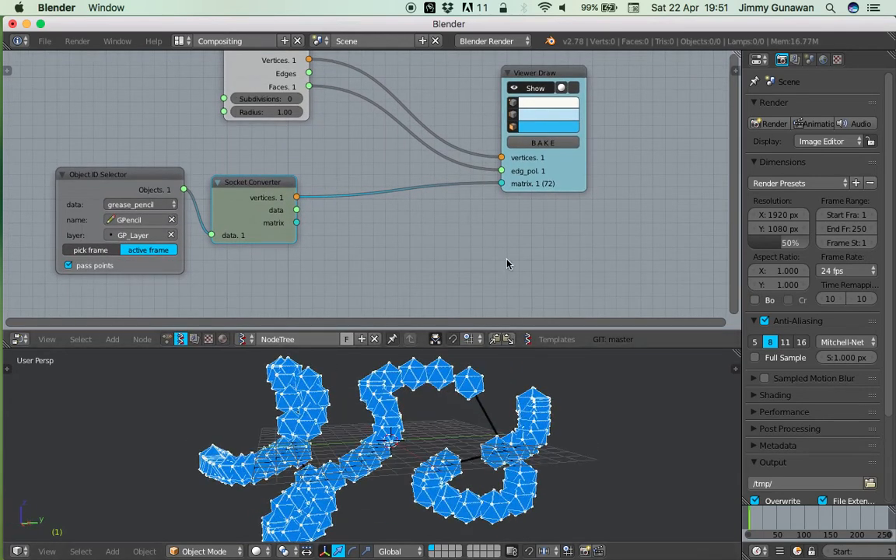
{"action": "left_click_drag", "start_coordinate": [519, 155], "coordinate": [535, 160]}
{"action": "middle_click_drag", "start_coordinate": [293, 200], "coordinate": [291, 220]}
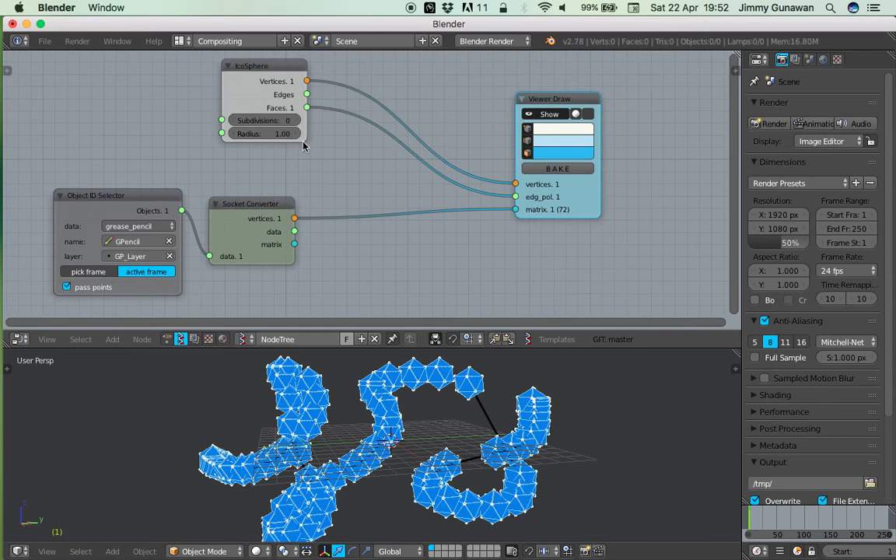
{"action": "middle_click_drag", "start_coordinate": [379, 429], "coordinate": [391, 441]}
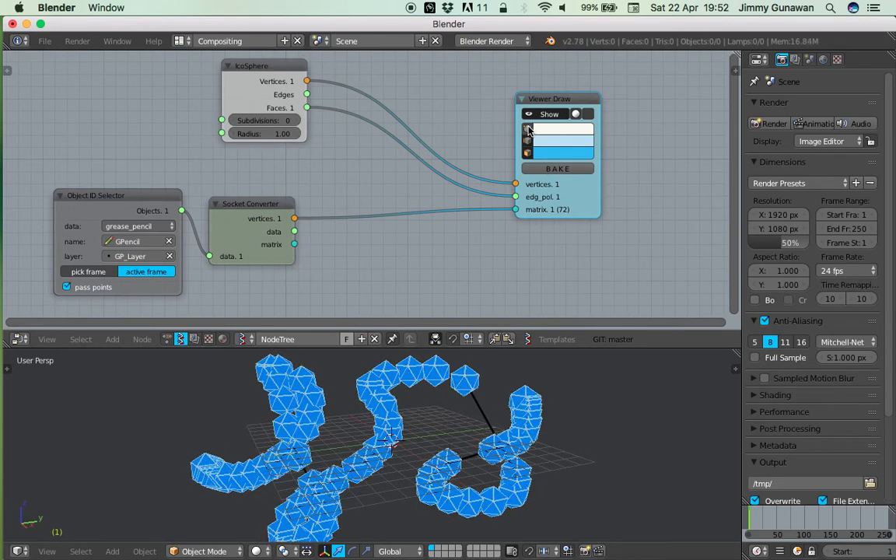
- Move the Viewer Draw node farther from the other nodes and cut all of its incoming links
{"action": "left_click_drag", "start_coordinate": [555, 198], "coordinate": [572, 180]}
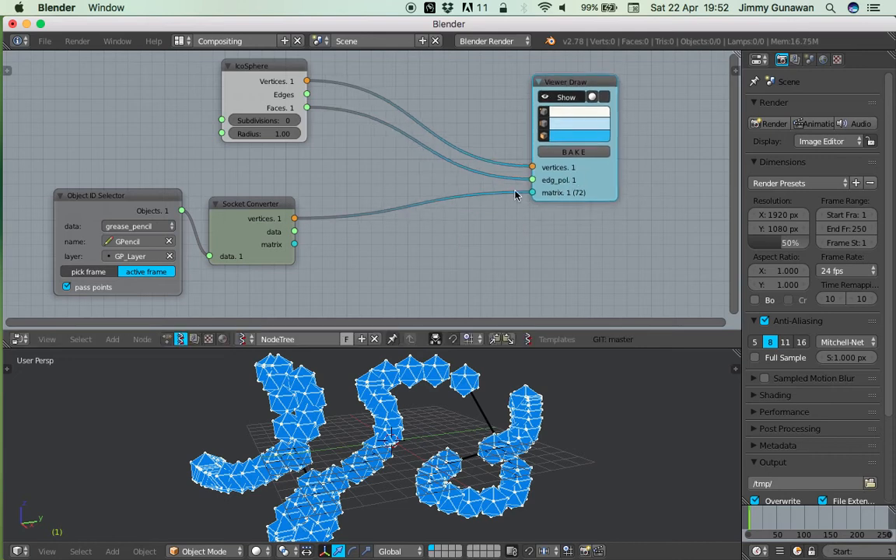
{"action": "middle_click_drag", "start_coordinate": [515, 189], "coordinate": [506, 230]}
{"action": "left_click_drag", "start_coordinate": [570, 124], "coordinate": [615, 127]}
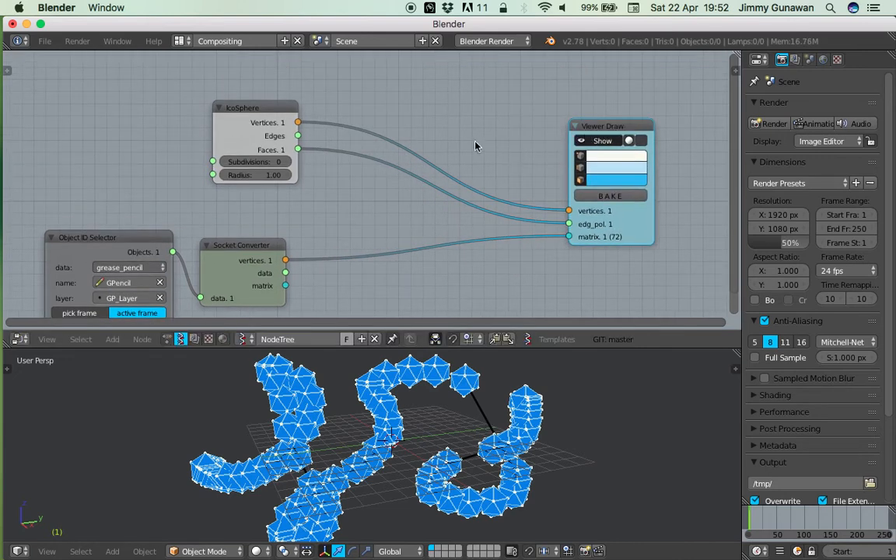
{"action": "left_click_drag", "start_coordinate": [471, 140], "coordinate": [460, 287], "text": "shift"}
{"action": "scroll", "coordinate": [410, 172], "scroll_direction": "down", "scroll_amount": 1}
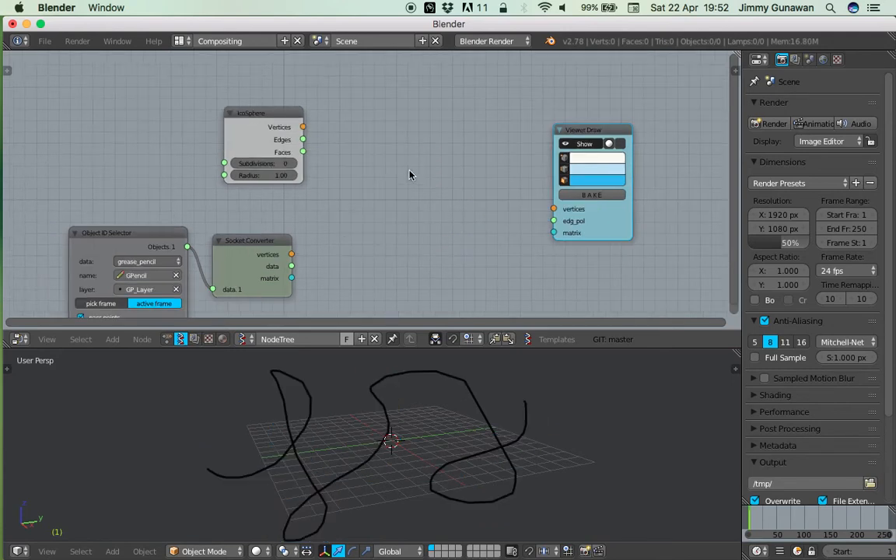
- Save the Blender file to the Desktop as sv_grease_pencil_experiment_001
{"action": "key", "text": "ctrl+s"}
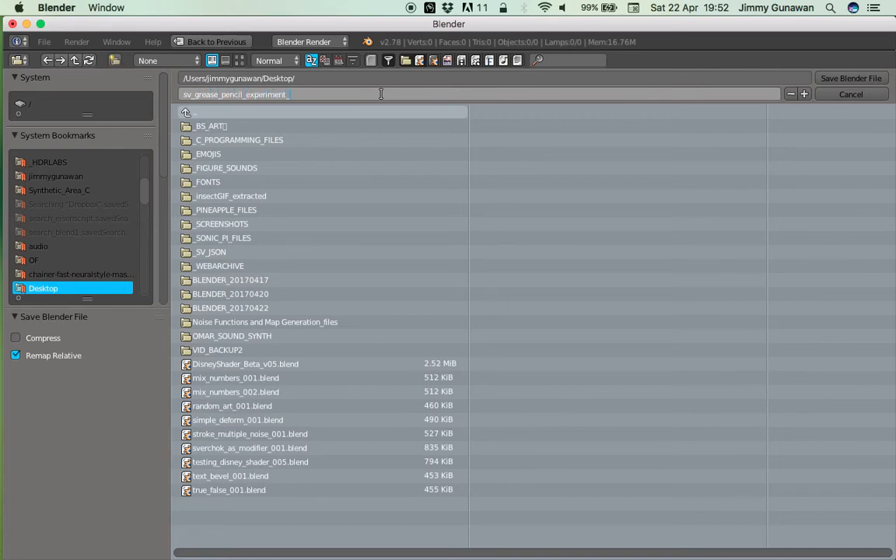
{"action": "type", "text": "001"}
{"action": "key", "text": "Return"}
{"action": "left_click", "coordinate": [849, 79]}
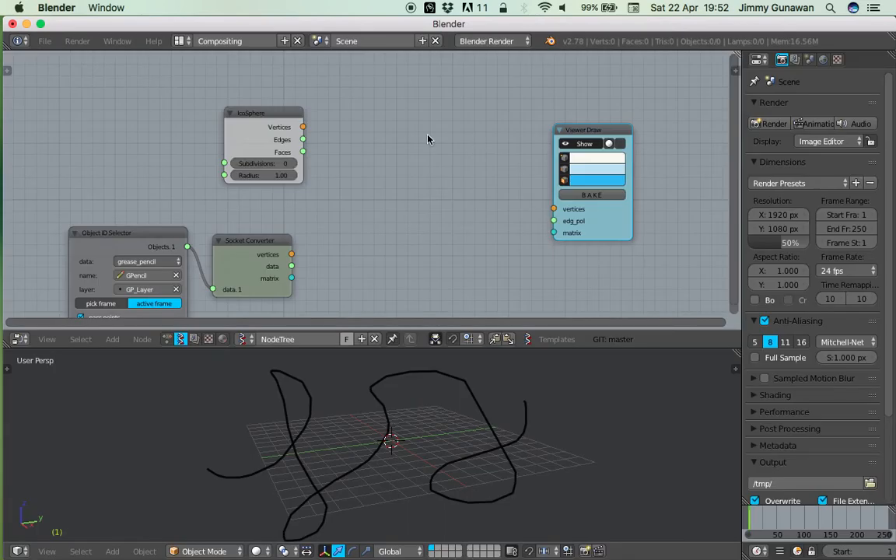
- Add a Matrix Apply (verts) node and connect the IcoSphere's Vertices to its Vectors input
{"action": "key", "text": "space"}
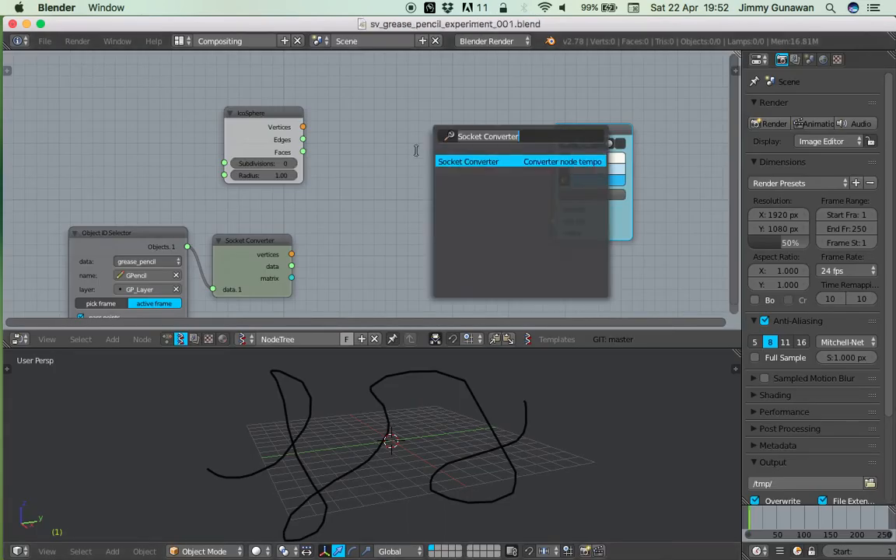
{"action": "type", "text": "appl"}
{"action": "key", "text": "Return"}
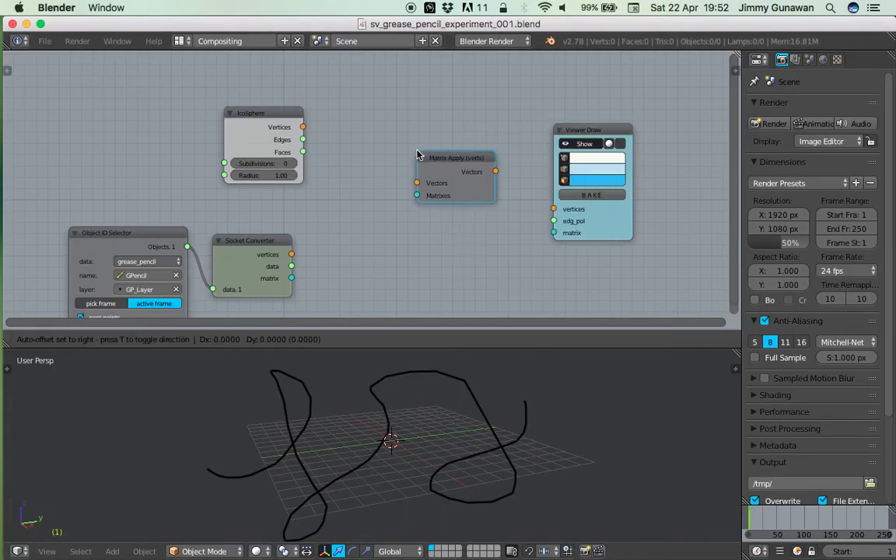
{"action": "left_click", "coordinate": [402, 146]}
{"action": "left_click_drag", "start_coordinate": [302, 127], "coordinate": [403, 177]}
{"action": "left_click_drag", "start_coordinate": [263, 125], "coordinate": [281, 131]}
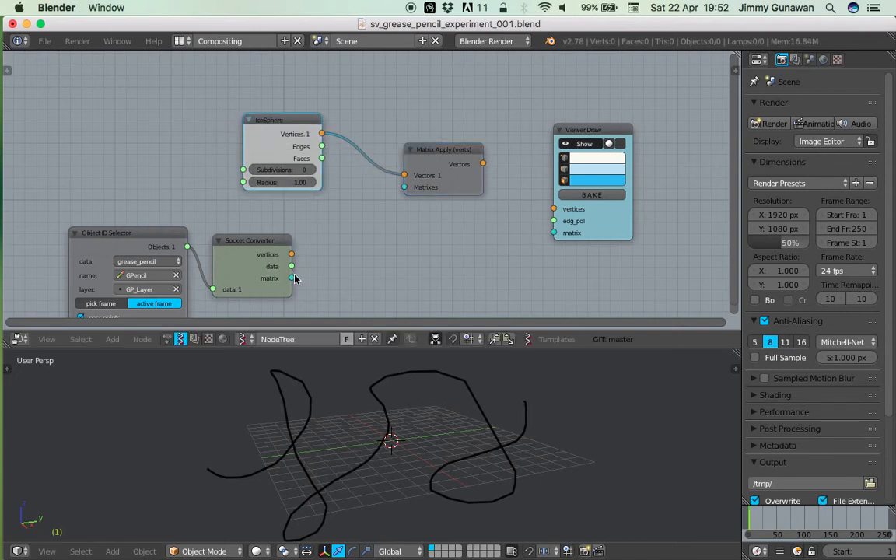
- Connect the Socket Converter's vertices to Matrix Apply's Matrixes input, and Matrix Apply's Vectors output to Viewer Draw's vertices input
{"action": "left_click_drag", "start_coordinate": [292, 278], "coordinate": [330, 266]}
{"action": "left_click_drag", "start_coordinate": [380, 219], "coordinate": [331, 231]}
{"action": "left_click_drag", "start_coordinate": [396, 196], "coordinate": [398, 193]}
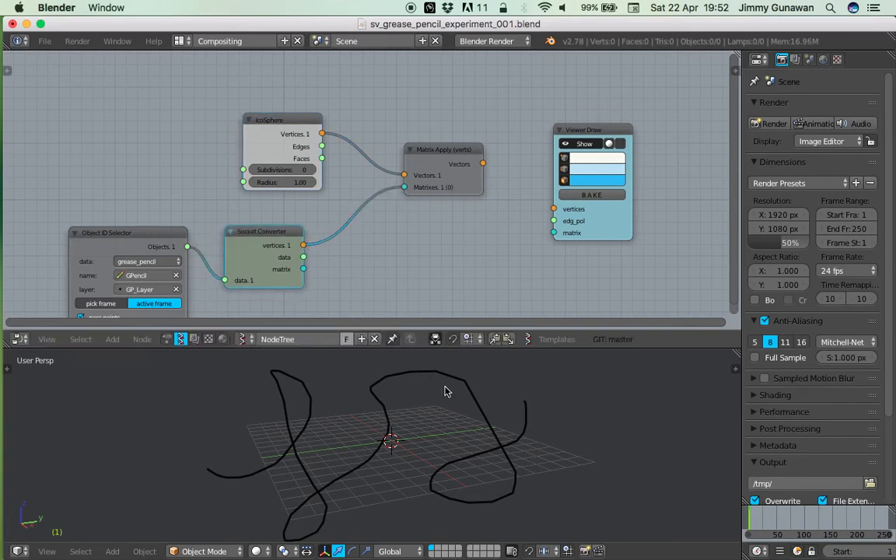
{"action": "mouse_move", "coordinate": [453, 155]}
{"action": "left_mouse_down"}
{"action": "mouse_move", "coordinate": [412, 161]}
{"action": "mouse_move", "coordinate": [553, 209]}
{"action": "left_mouse_up"}
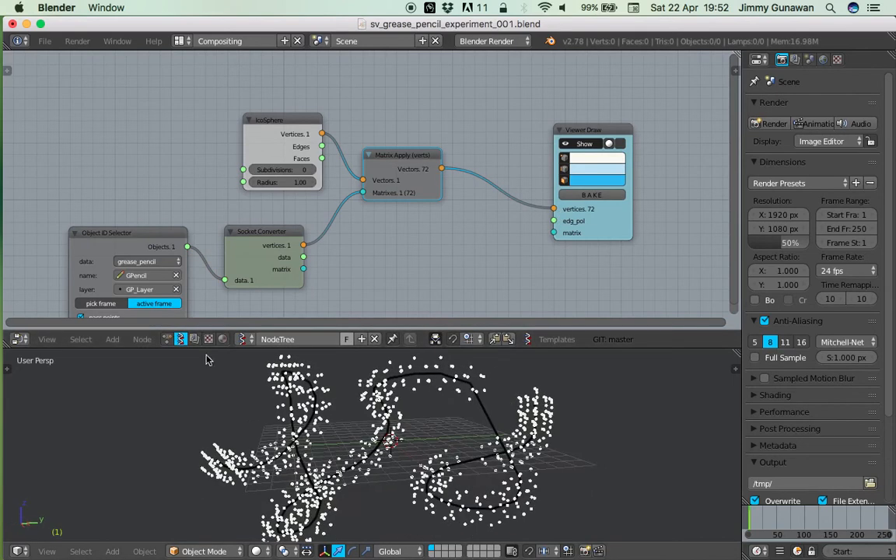
{"action": "middle_click_drag", "start_coordinate": [375, 451], "coordinate": [266, 449]}
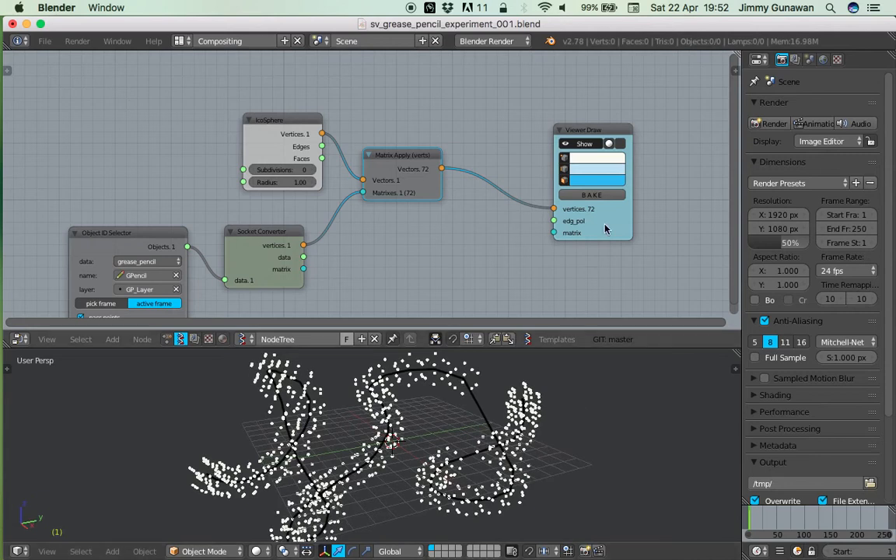
{"action": "left_click_drag", "start_coordinate": [605, 231], "coordinate": [617, 228]}
- Save the file over its existing version and enlarge the 3D view area
{"action": "key", "text": "super+s"}
{"action": "left_click", "coordinate": [524, 256]}
{"action": "middle_click_drag", "start_coordinate": [415, 437], "coordinate": [415, 455]}
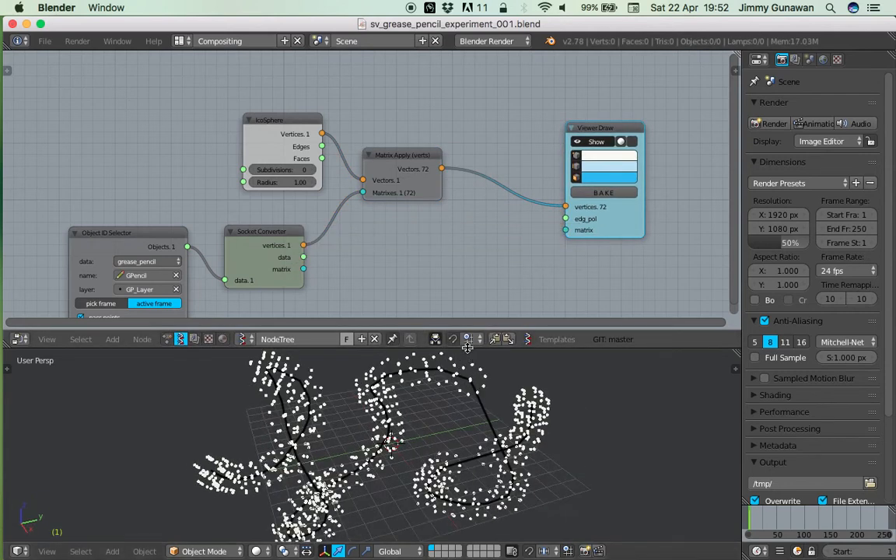
{"action": "left_click_drag", "start_coordinate": [467, 348], "coordinate": [476, 262]}
{"action": "key", "text": "super+s"}
{"action": "left_click", "coordinate": [482, 265]}
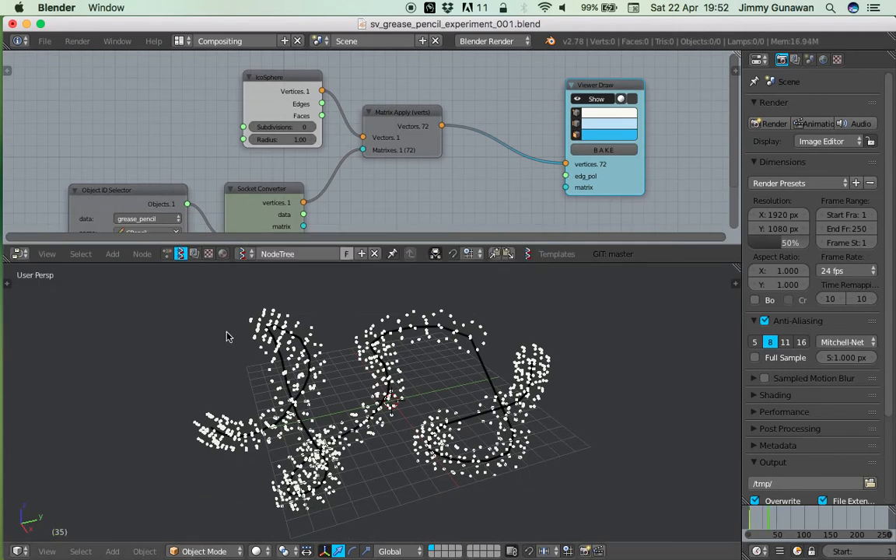
- Draw a new looping freehand Grease Pencil stroke across the 3D view and play the animation to update the nodes
{"action": "left_click_drag", "start_coordinate": [217, 308], "coordinate": [165, 395]}
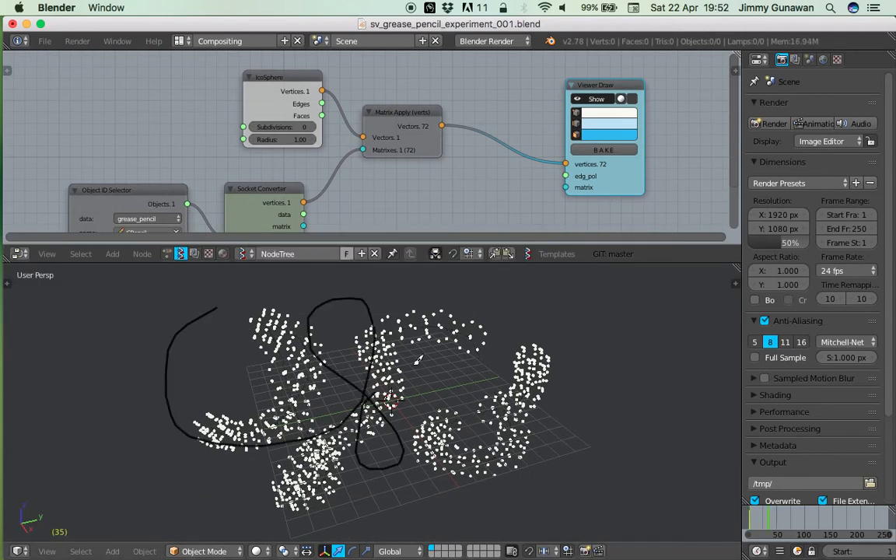
{"action": "key", "text": "alt+a"}
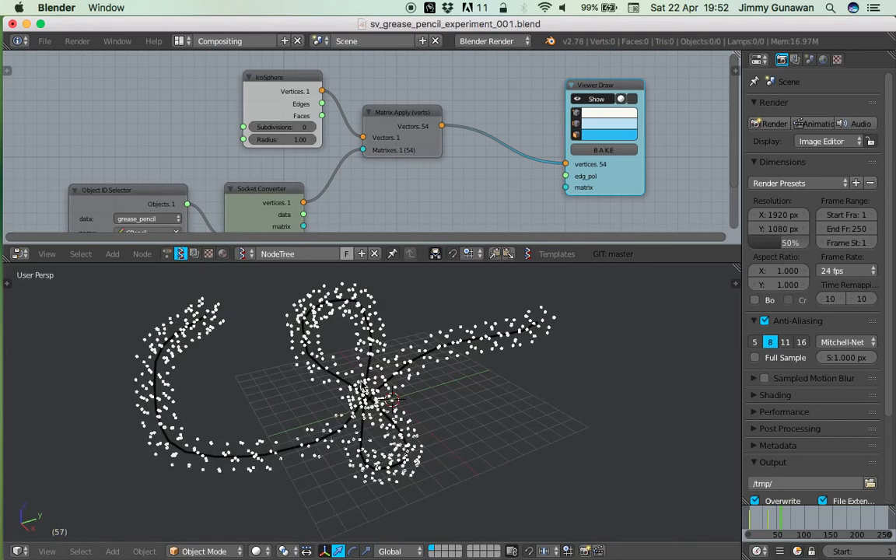
- Enlarge the node editor and insert a UV Connection node into the link between Matrix Apply and Viewer Draw
{"action": "left_click_drag", "start_coordinate": [479, 262], "coordinate": [479, 294]}
{"action": "middle_click_drag", "start_coordinate": [426, 173], "coordinate": [342, 169]}
{"action": "key", "text": "shift+a"}
{"action": "left_click", "coordinate": [430, 102]}
{"action": "type", "text": "uv"}
{"action": "key", "text": "Return"}
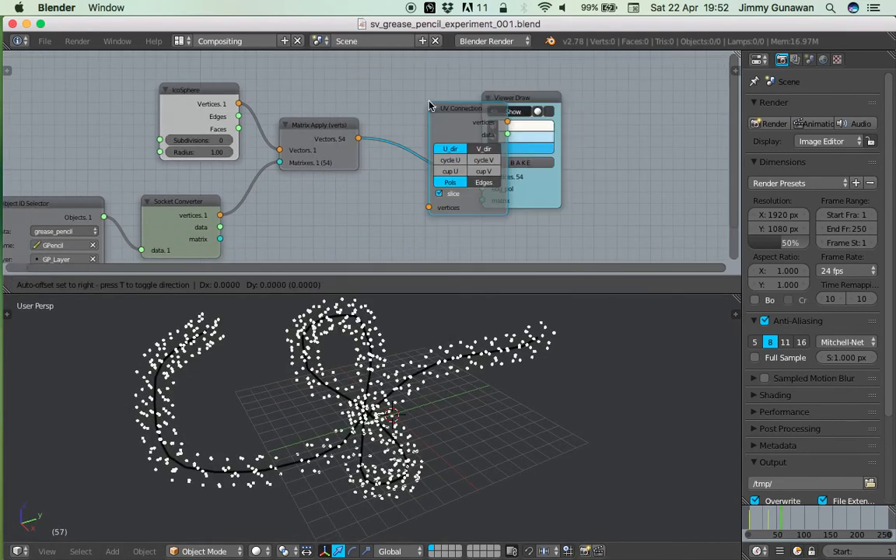
{"action": "left_click", "coordinate": [398, 102]}
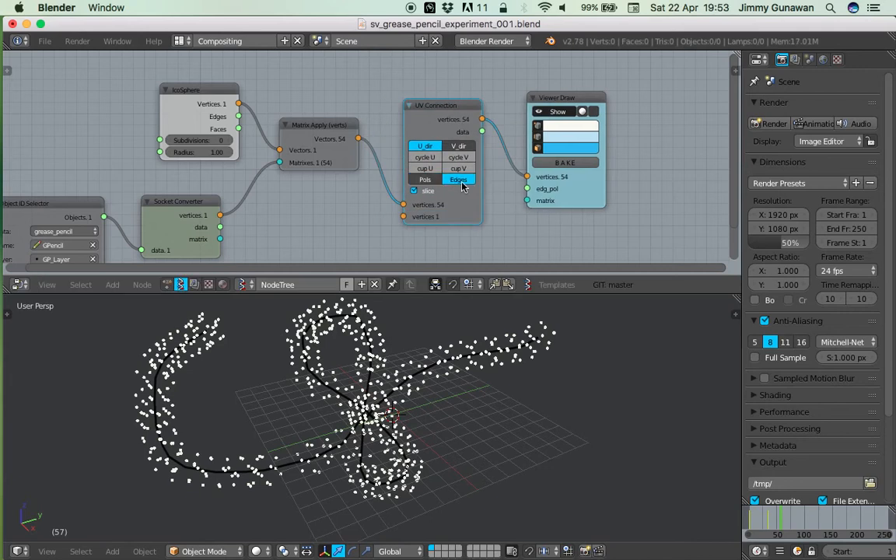
- Connect the UV Connection node's data output to Viewer Draw's edg_pol input
{"action": "mouse_move", "coordinate": [482, 132]}
{"action": "left_mouse_down"}
{"action": "mouse_move", "coordinate": [517, 192]}
{"action": "mouse_move", "coordinate": [528, 188]}
{"action": "left_mouse_up"}
{"action": "scroll", "coordinate": [336, 416], "scroll_direction": "up", "scroll_amount": 3}
{"action": "scroll", "coordinate": [335, 415], "scroll_direction": "up", "scroll_amount": 1}
{"action": "middle_click_drag", "start_coordinate": [340, 408], "coordinate": [370, 411], "text": "shift"}
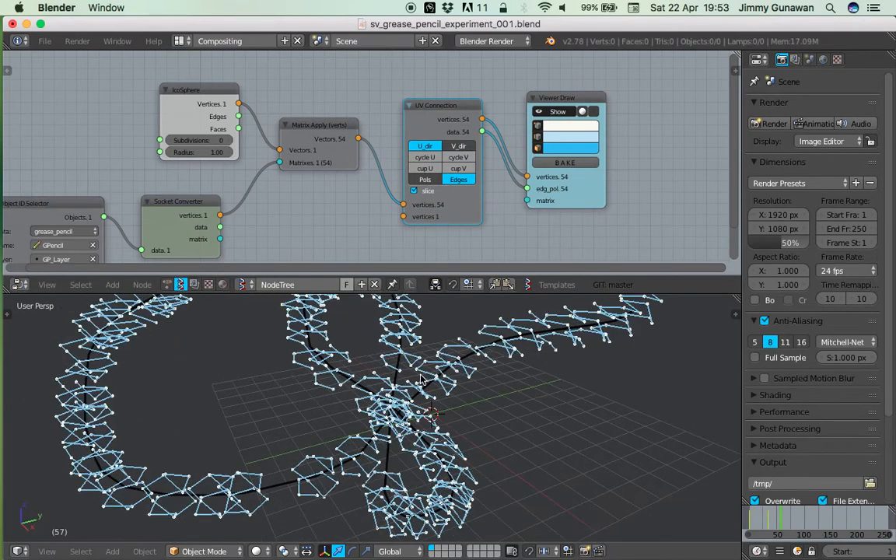
- Switch the UV Connection node's direction to V_dir and inspect the lengthwise edges in the 3D view
{"action": "left_click", "coordinate": [456, 148]}
{"action": "scroll", "coordinate": [473, 376], "scroll_direction": "down", "scroll_amount": 5}
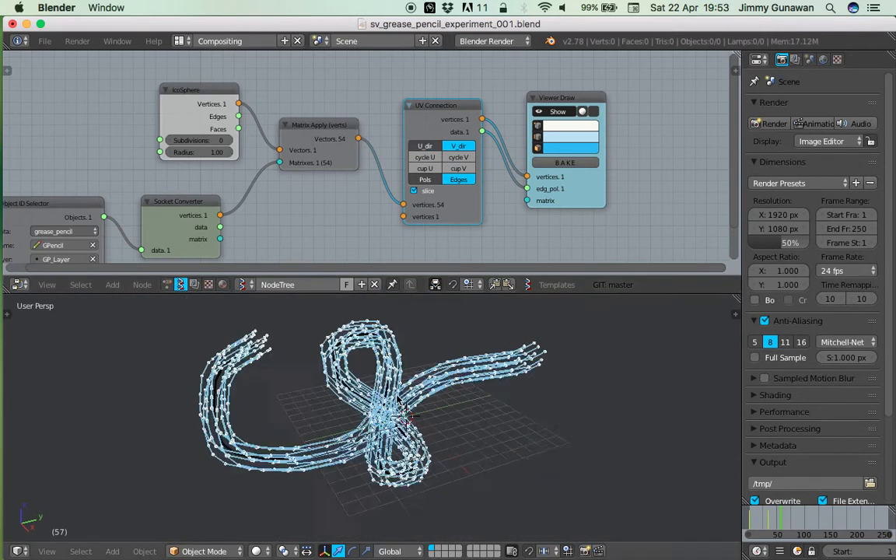
{"action": "mouse_move", "coordinate": [480, 374]}
{"action": "middle_mouse_down"}
{"action": "mouse_move", "coordinate": [314, 364]}
{"action": "mouse_move", "coordinate": [242, 372]}
{"action": "middle_mouse_up"}
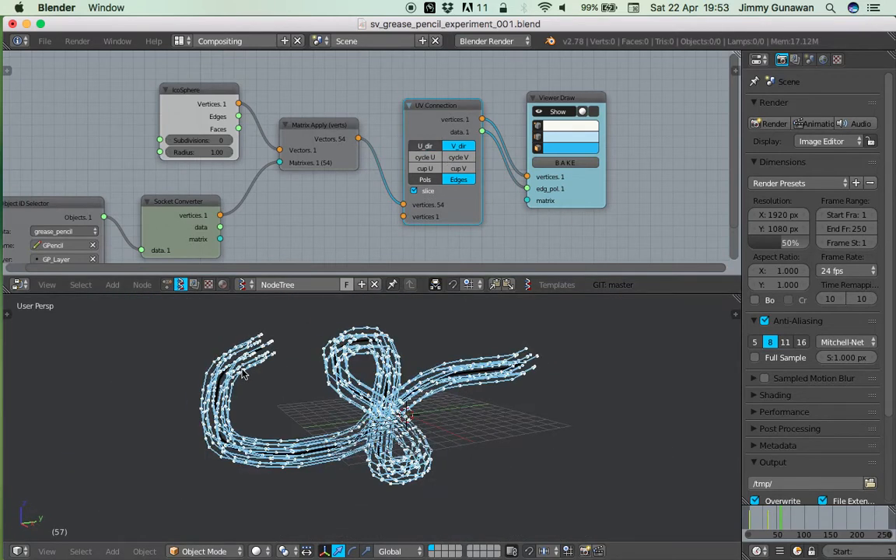
{"action": "middle_click_drag", "start_coordinate": [353, 319], "coordinate": [274, 350]}
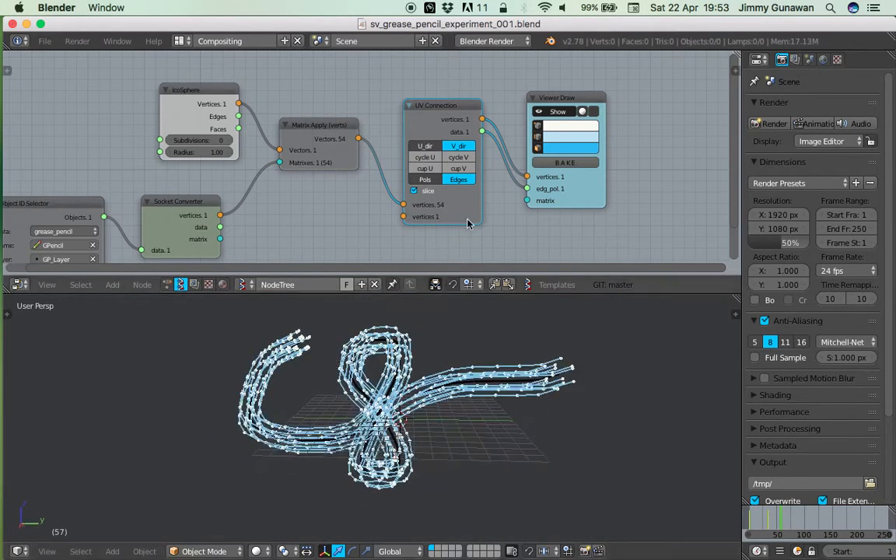
- Spread the Matrix Apply, UV Connection and Viewer Draw nodes apart and save the file over its existing version
{"action": "left_click_drag", "start_coordinate": [457, 122], "coordinate": [476, 114]}
{"action": "left_click_drag", "start_coordinate": [574, 99], "coordinate": [620, 93]}
{"action": "left_click", "coordinate": [458, 94]}
{"action": "left_click_drag", "start_coordinate": [443, 100], "coordinate": [458, 97]}
{"action": "left_click_drag", "start_coordinate": [605, 94], "coordinate": [629, 93]}
{"action": "middle_click_drag", "start_coordinate": [505, 103], "coordinate": [495, 106]}
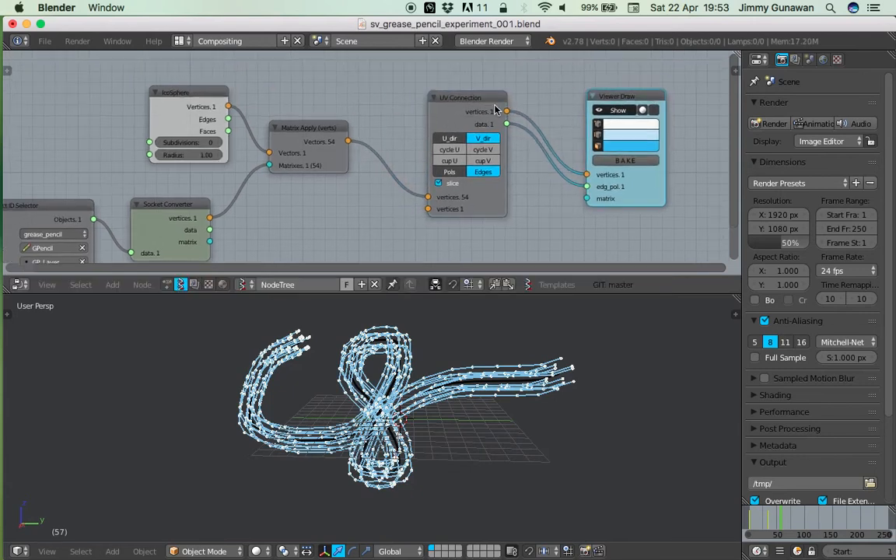
{"action": "left_click_drag", "start_coordinate": [348, 126], "coordinate": [339, 116]}
{"action": "left_click_drag", "start_coordinate": [454, 107], "coordinate": [418, 118]}
{"action": "middle_click_drag", "start_coordinate": [419, 117], "coordinate": [352, 121]}
{"action": "key", "text": "super+s"}
{"action": "left_click", "coordinate": [435, 125]}
- Add a Vector Noise node before Viewer Draw and feed UV Connection's vertices output into its Vertices input
{"action": "left_click_drag", "start_coordinate": [558, 104], "coordinate": [607, 112]}
{"action": "middle_click_drag", "start_coordinate": [501, 91], "coordinate": [455, 133]}
{"action": "key", "text": "alt+space"}
{"action": "type", "text": "vector "}
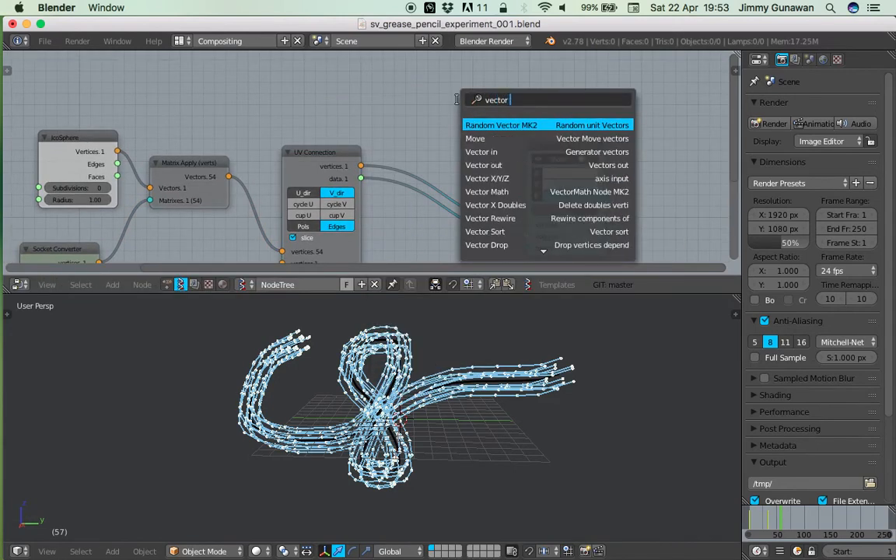
{"action": "type", "text": "no"}
{"action": "key", "text": "Return"}
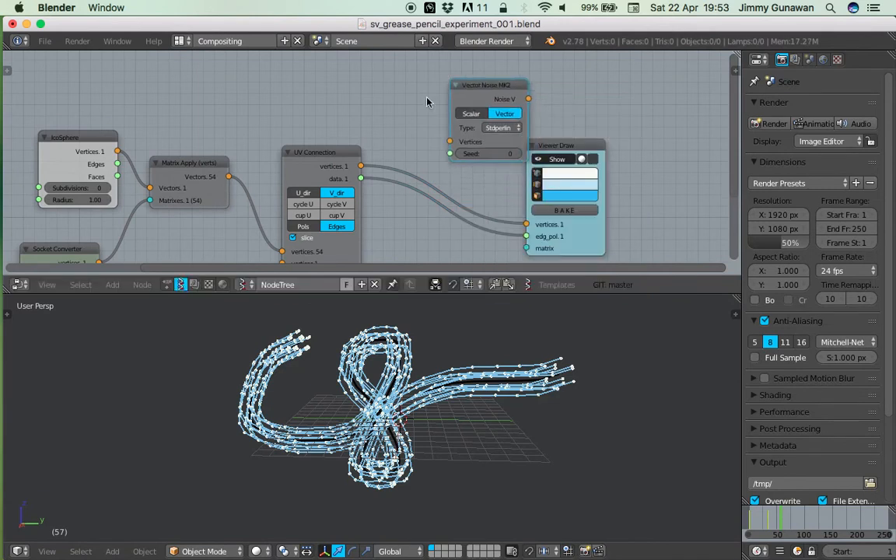
{"action": "left_click_drag", "start_coordinate": [363, 166], "coordinate": [449, 141]}
{"action": "left_click_drag", "start_coordinate": [476, 99], "coordinate": [440, 90]}
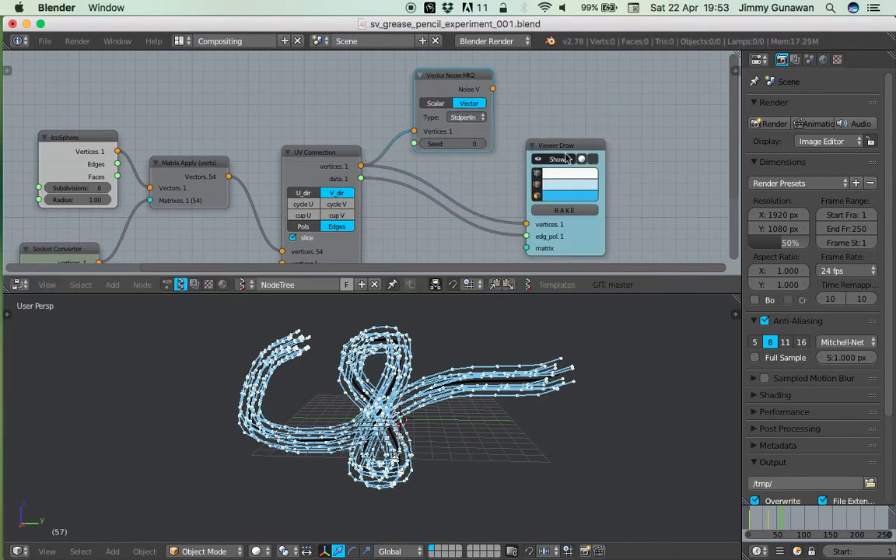
- Add a Vector Math node between Vector Noise and Viewer Draw and set its function to Add
{"action": "left_click_drag", "start_coordinate": [567, 148], "coordinate": [605, 146]}
{"action": "key", "text": "alt+space"}
{"action": "type", "text": "vector m"}
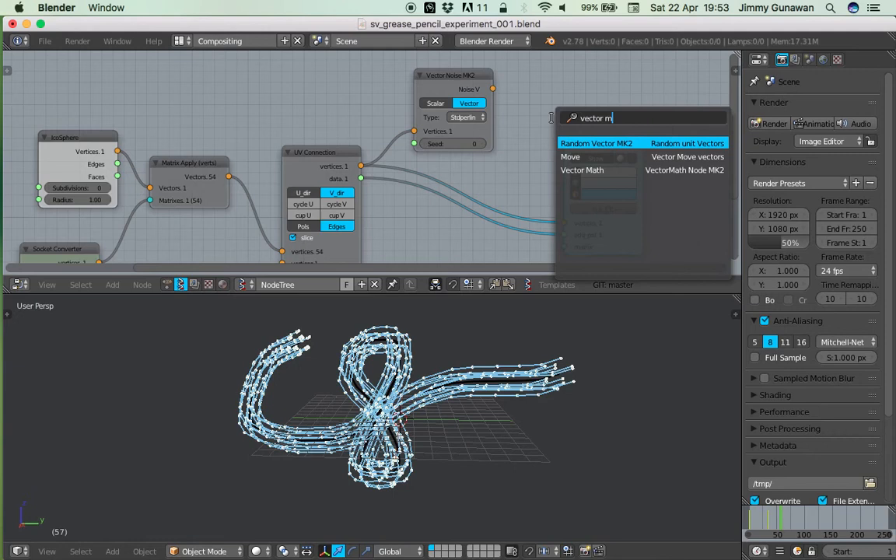
{"action": "key", "text": "Down"}
{"action": "key", "text": "Down"}
{"action": "key", "text": "Return"}
{"action": "left_click", "coordinate": [506, 115]}
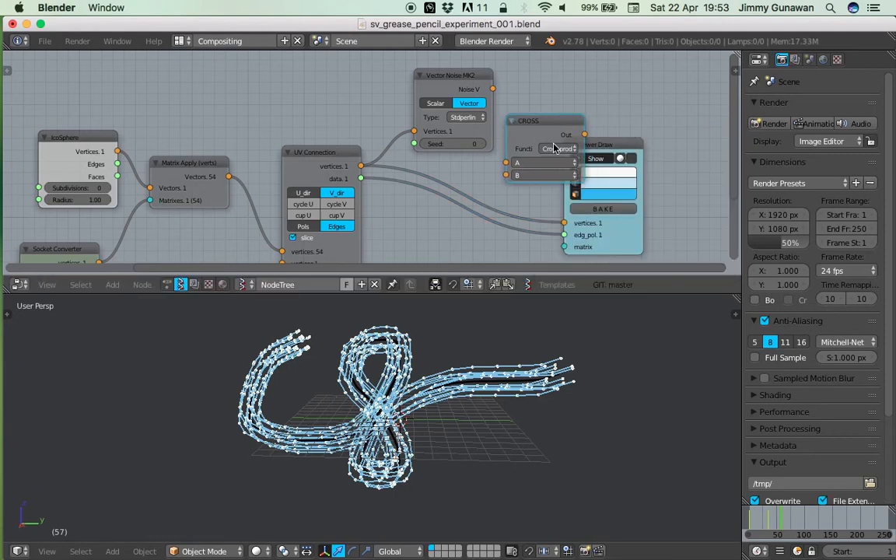
{"action": "left_click", "coordinate": [556, 148]}
{"action": "left_click", "coordinate": [568, 187]}
- Wire Noise V to the ADD node's A, UV Connection's vertices to B, and Out to Viewer Draw's vertices
{"action": "left_click_drag", "start_coordinate": [635, 142], "coordinate": [680, 146]}
{"action": "mouse_move", "coordinate": [493, 90]}
{"action": "left_mouse_down"}
{"action": "mouse_move", "coordinate": [506, 163]}
{"action": "mouse_move", "coordinate": [361, 166]}
{"action": "left_mouse_up"}
{"action": "mouse_move", "coordinate": [584, 134]}
{"action": "left_mouse_down"}
{"action": "mouse_move", "coordinate": [617, 202]}
{"action": "mouse_move", "coordinate": [610, 229]}
{"action": "left_mouse_up"}
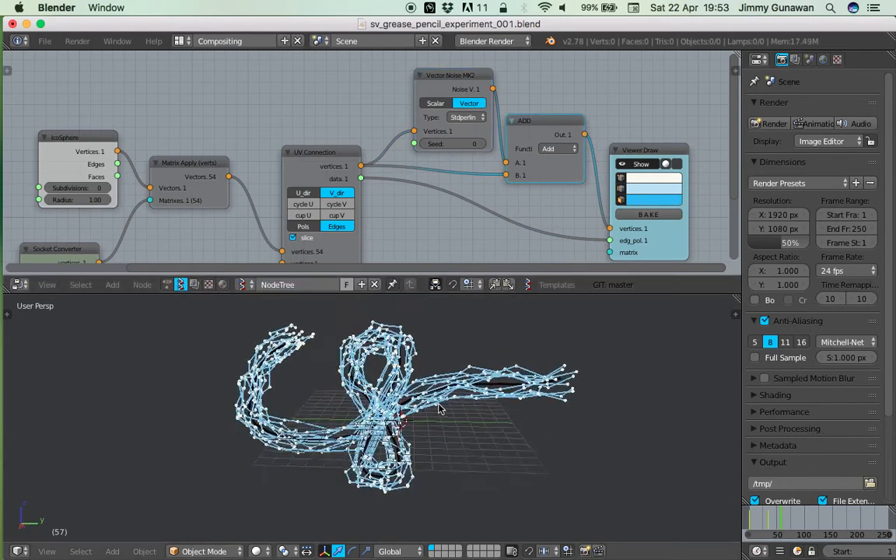
{"action": "middle_click_drag", "start_coordinate": [434, 424], "coordinate": [224, 388]}
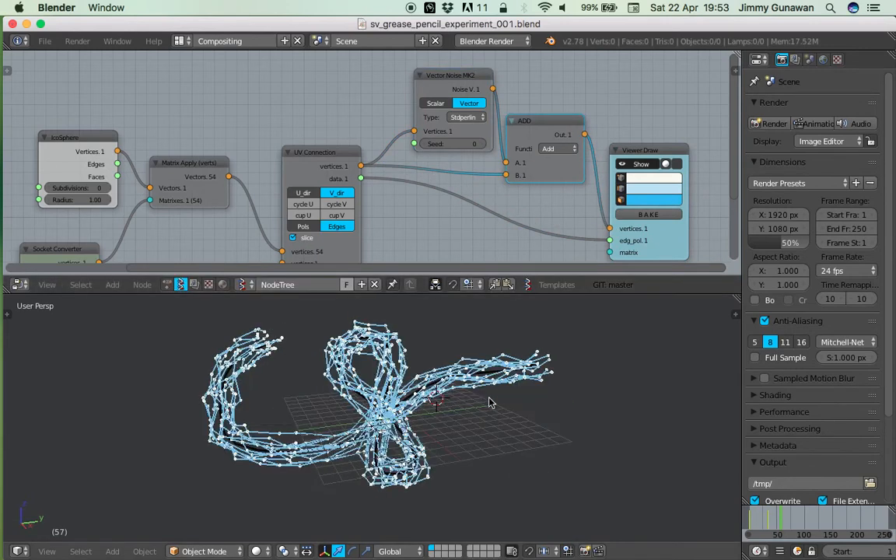
- Move the Vector Noise, ADD and Viewer Draw nodes apart to make room between them
{"action": "middle_click_drag", "start_coordinate": [494, 139], "coordinate": [481, 142]}
{"action": "left_click_drag", "start_coordinate": [439, 82], "coordinate": [427, 76]}
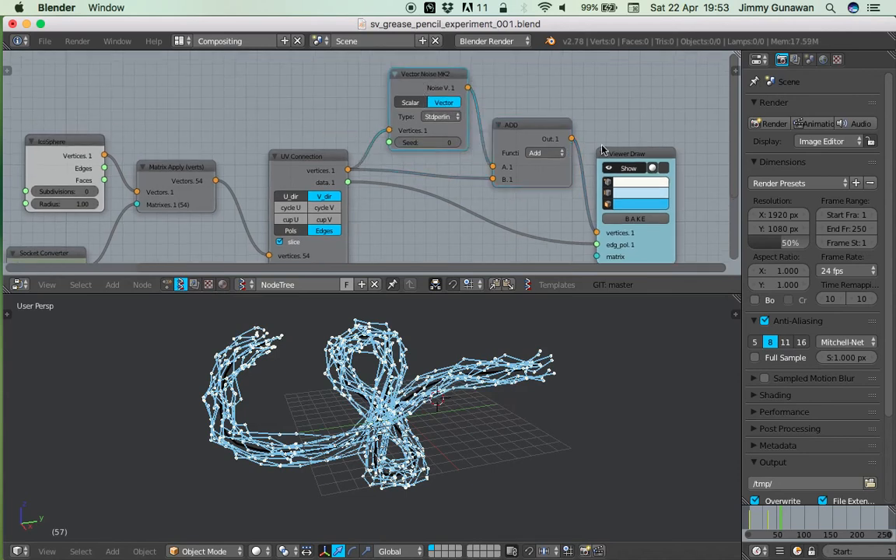
{"action": "left_click_drag", "start_coordinate": [638, 154], "coordinate": [680, 149]}
{"action": "left_click_drag", "start_coordinate": [535, 129], "coordinate": [550, 115]}
{"action": "middle_click_drag", "start_coordinate": [636, 112], "coordinate": [588, 112]}
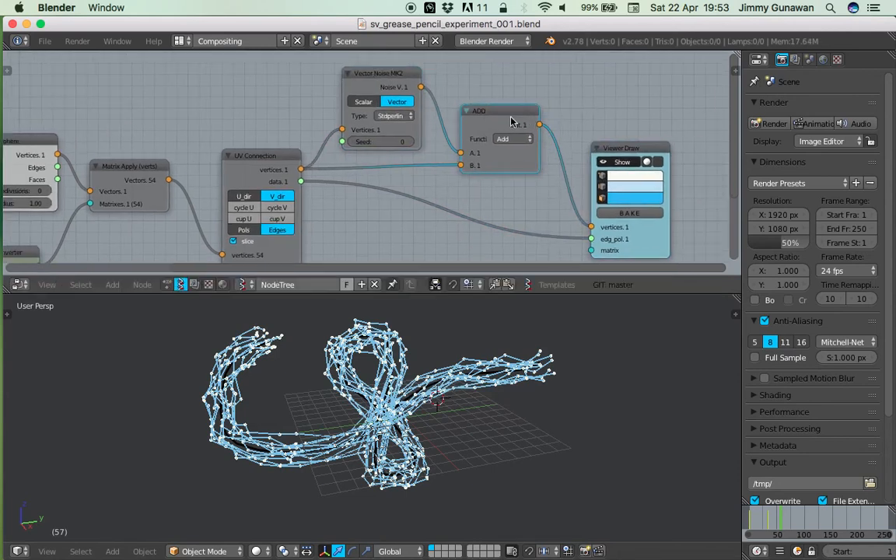
- Duplicate the ADD node as a Multiply Scalar node and insert it between UV Connection and Vector Noise
{"action": "key", "text": "shift+d"}
{"action": "left_click", "coordinate": [636, 82]}
{"action": "left_click", "coordinate": [624, 99]}
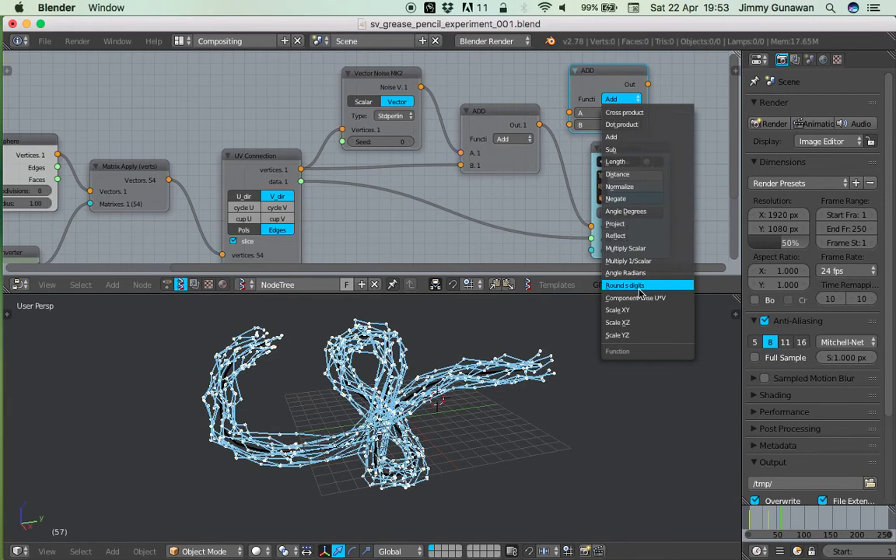
{"action": "left_click", "coordinate": [649, 249]}
{"action": "mouse_move", "coordinate": [610, 123]}
{"action": "left_mouse_down"}
{"action": "mouse_move", "coordinate": [624, 185]}
{"action": "mouse_move", "coordinate": [600, 184]}
{"action": "left_mouse_up"}
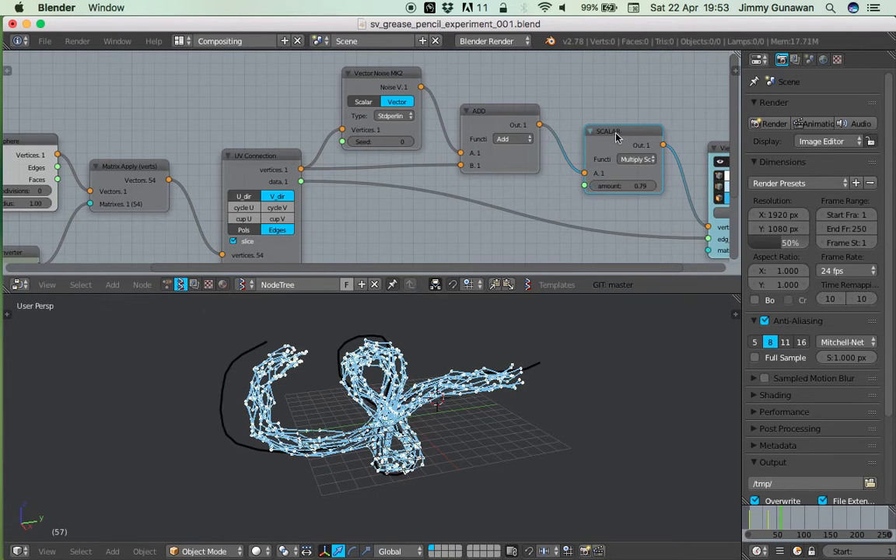
{"action": "left_click_drag", "start_coordinate": [616, 138], "coordinate": [350, 109]}
- Set the Scalar node's amount to about 0.35 and save the file over its existing version
{"action": "left_click_drag", "start_coordinate": [386, 150], "coordinate": [440, 150]}
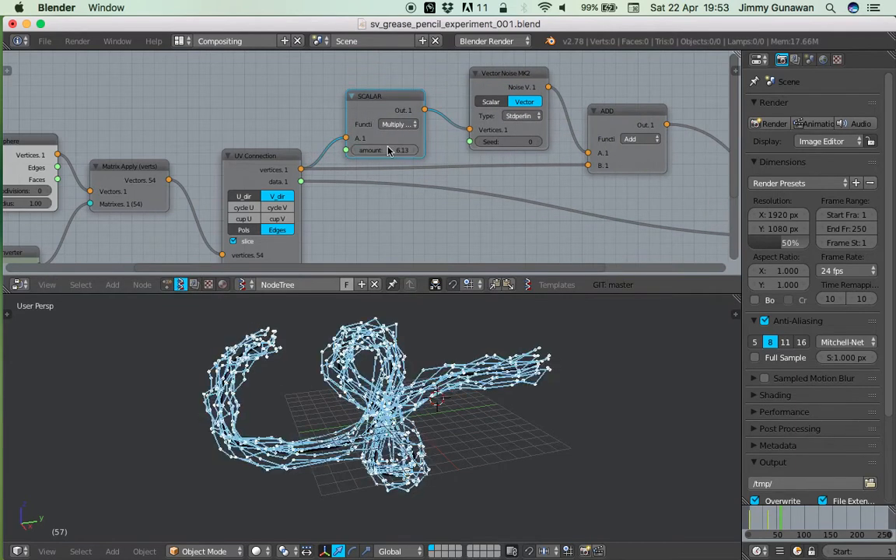
{"action": "type", "text": "0.2"}
{"action": "key", "text": "Return"}
{"action": "mouse_move", "coordinate": [385, 151]}
{"action": "left_mouse_down"}
{"action": "mouse_move", "coordinate": [408, 150]}
{"action": "mouse_move", "coordinate": [397, 150]}
{"action": "left_mouse_up"}
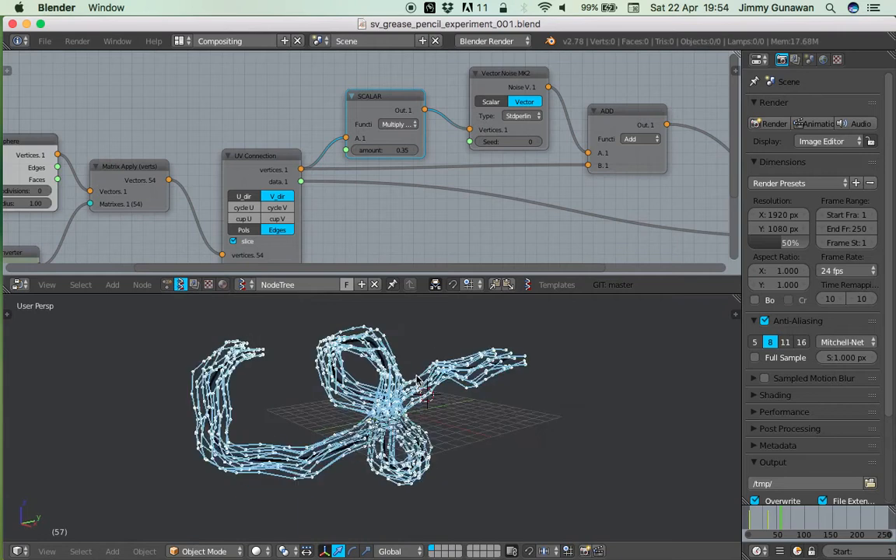
{"action": "key", "text": "ctrl+s"}
{"action": "left_click", "coordinate": [421, 150]}
- Add a Range Int node in the free space above the UV Connection node
{"action": "middle_click_drag", "start_coordinate": [248, 94], "coordinate": [259, 124]}
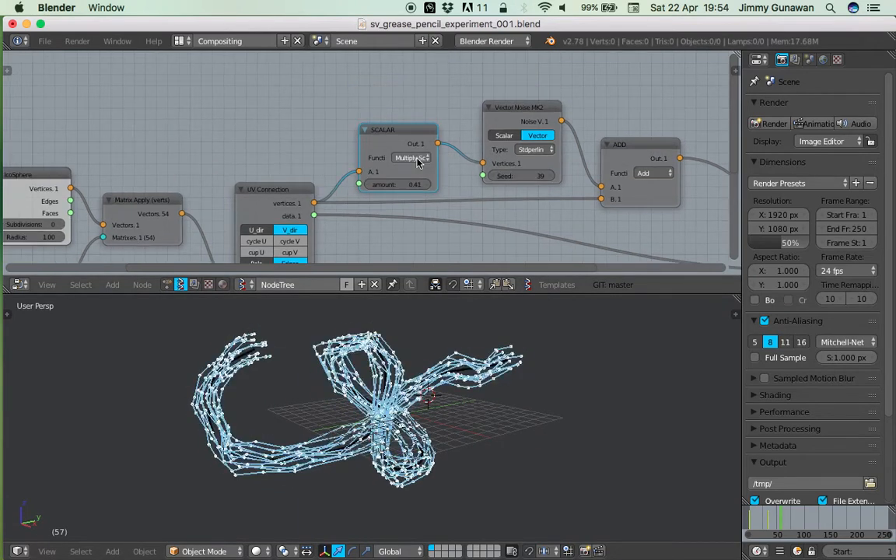
{"action": "key", "text": "shift+a"}
{"action": "left_click", "coordinate": [259, 124]}
{"action": "type", "text": "Vector Math"}
{"action": "type", "text": "range i"}
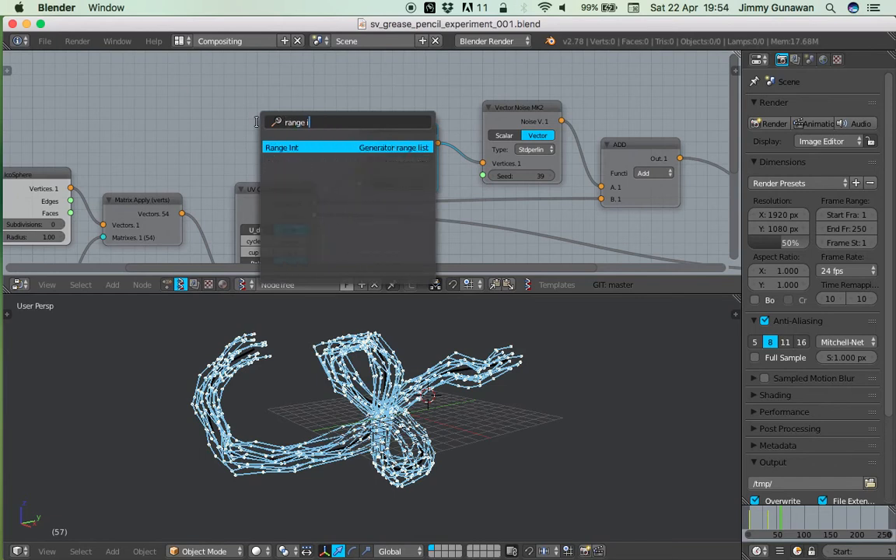
{"action": "key", "text": "Return"}
{"action": "key", "text": "ctrl+s"}
{"action": "left_click", "coordinate": [225, 74]}
- Save the file over its existing version after checking the node tree and the distorted strands
{"action": "middle_click_drag", "start_coordinate": [107, 207], "coordinate": [208, 131]}
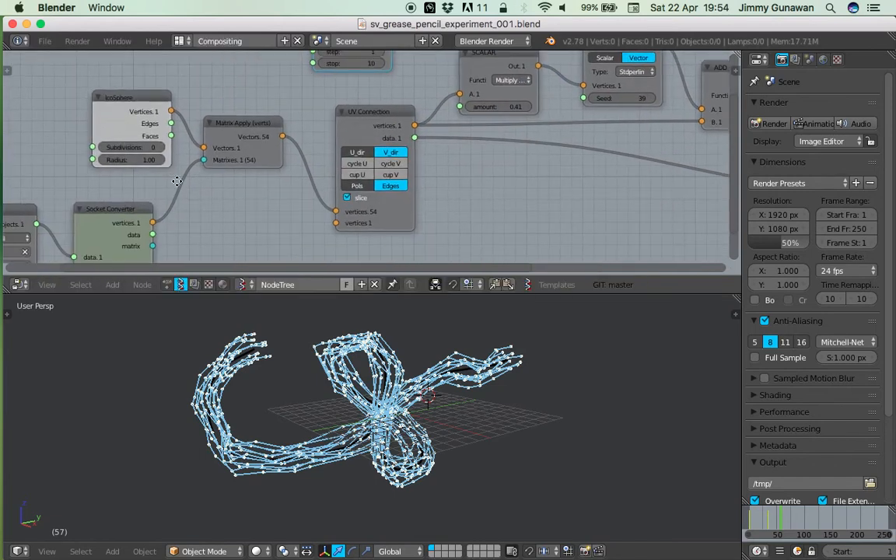
{"action": "middle_click_drag", "start_coordinate": [177, 181], "coordinate": [160, 202]}
{"action": "scroll", "coordinate": [161, 202], "scroll_direction": "up", "scroll_amount": 2}
{"action": "middle_click_drag", "start_coordinate": [204, 362], "coordinate": [478, 307]}
{"action": "left_click", "coordinate": [516, 325]}
{"action": "middle_click_drag", "start_coordinate": [503, 361], "coordinate": [511, 376]}
{"action": "key", "text": "ctrl+s"}
{"action": "left_click", "coordinate": [488, 374]}
- Connect Range Int's Range output to the Vector Noise node's Seed input
{"action": "middle_click_drag", "start_coordinate": [373, 59], "coordinate": [322, 122]}
{"action": "scroll", "coordinate": [284, 175], "scroll_direction": "down", "scroll_amount": 1}
{"action": "scroll", "coordinate": [283, 176], "scroll_direction": "down", "scroll_amount": 2}
{"action": "left_click_drag", "start_coordinate": [324, 98], "coordinate": [368, 174]}
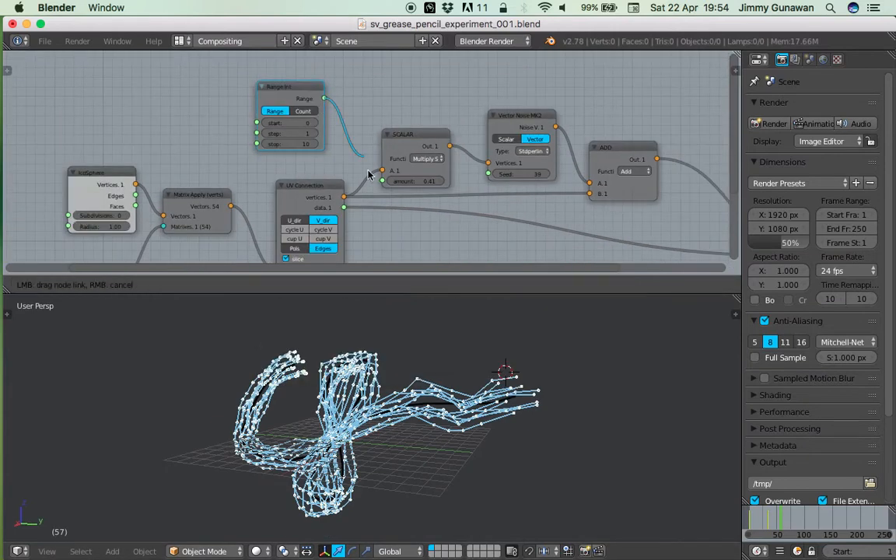
{"action": "left_click_drag", "start_coordinate": [488, 176], "coordinate": [488, 173]}
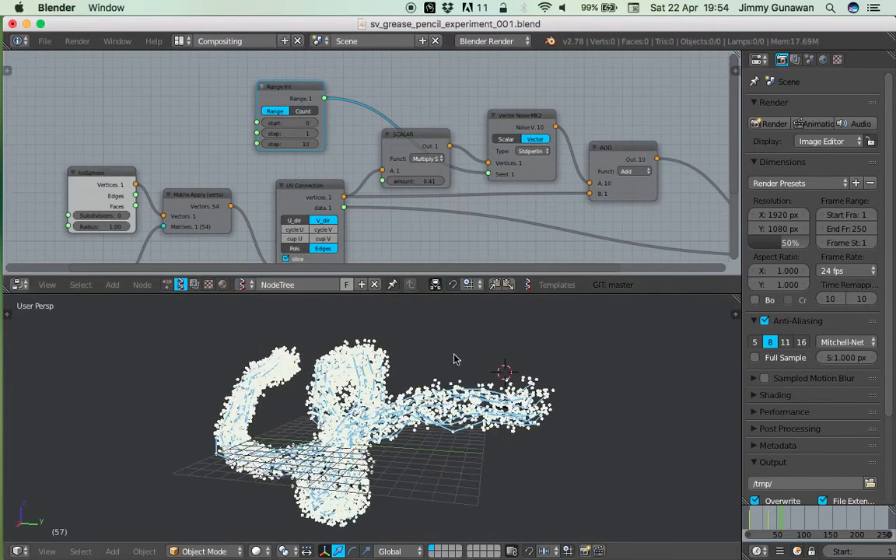
{"action": "scroll", "coordinate": [450, 356], "scroll_direction": "up", "scroll_amount": 3}
{"action": "scroll", "coordinate": [287, 144], "scroll_direction": "up", "scroll_amount": 1}
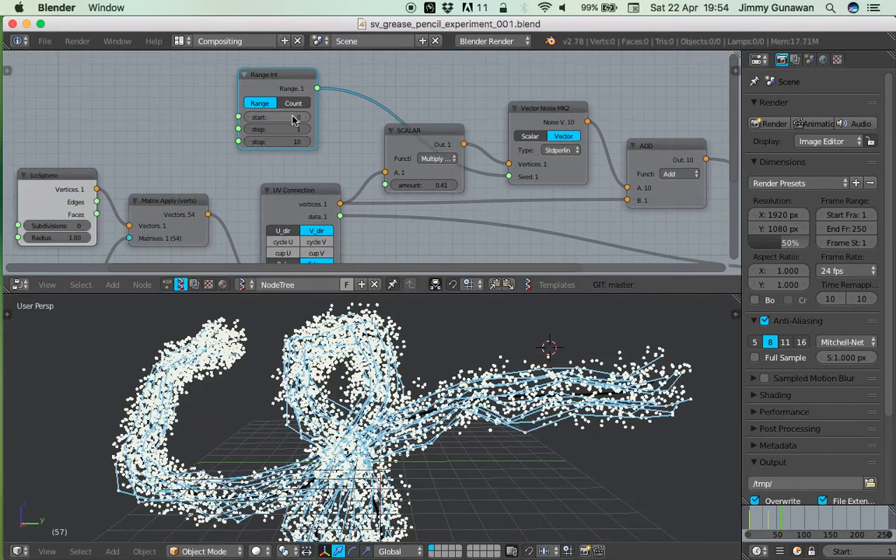
- Switch the Range Int node to Count mode and set its count to 11
{"action": "left_click_drag", "start_coordinate": [278, 142], "coordinate": [314, 143]}
{"action": "middle_click_drag", "start_coordinate": [424, 144], "coordinate": [332, 136]}
{"action": "scroll", "coordinate": [330, 136], "scroll_direction": "down", "scroll_amount": 1}
{"action": "left_click_drag", "start_coordinate": [203, 136], "coordinate": [217, 137]}
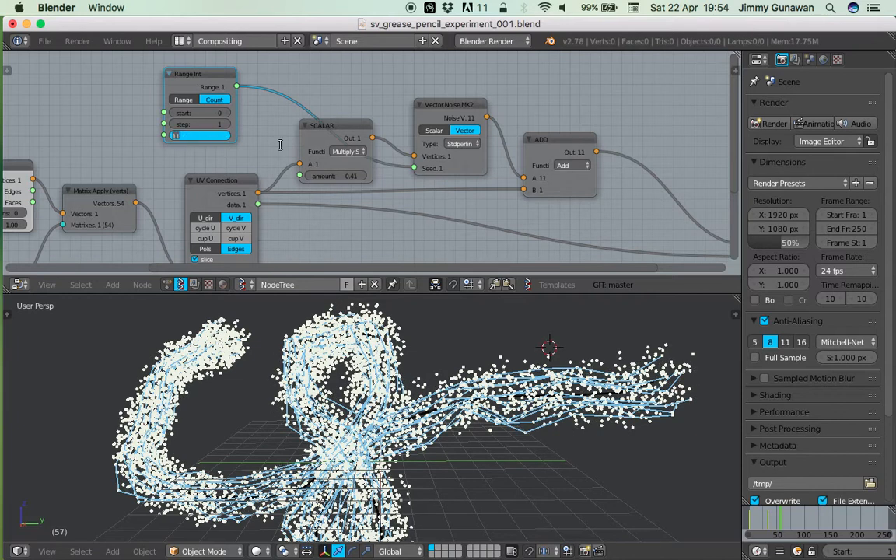
- Reposition the UV Connection node clear of its neighbours and save the file over its existing version
{"action": "left_click_drag", "start_coordinate": [214, 178], "coordinate": [210, 164]}
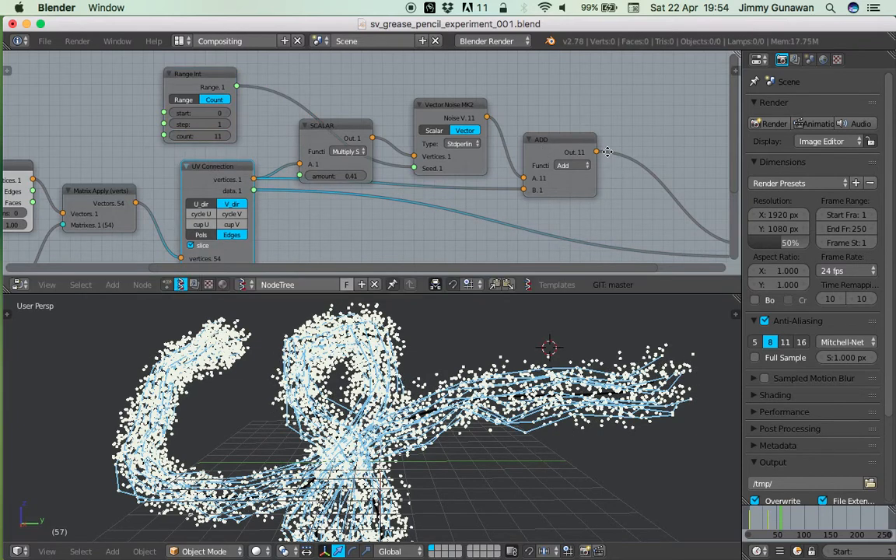
{"action": "scroll", "coordinate": [615, 170], "scroll_direction": "down", "scroll_amount": 3}
{"action": "middle_click_drag", "start_coordinate": [616, 169], "coordinate": [534, 134]}
{"action": "scroll", "coordinate": [529, 141], "scroll_direction": "up", "scroll_amount": 3}
{"action": "key", "text": "ctrl+s"}
{"action": "left_click", "coordinate": [528, 141]}
{"action": "middle_click_drag", "start_coordinate": [476, 148], "coordinate": [500, 151]}
{"action": "middle_click_drag", "start_coordinate": [392, 166], "coordinate": [401, 176]}
{"action": "scroll", "coordinate": [325, 172], "scroll_direction": "down", "scroll_amount": 1}
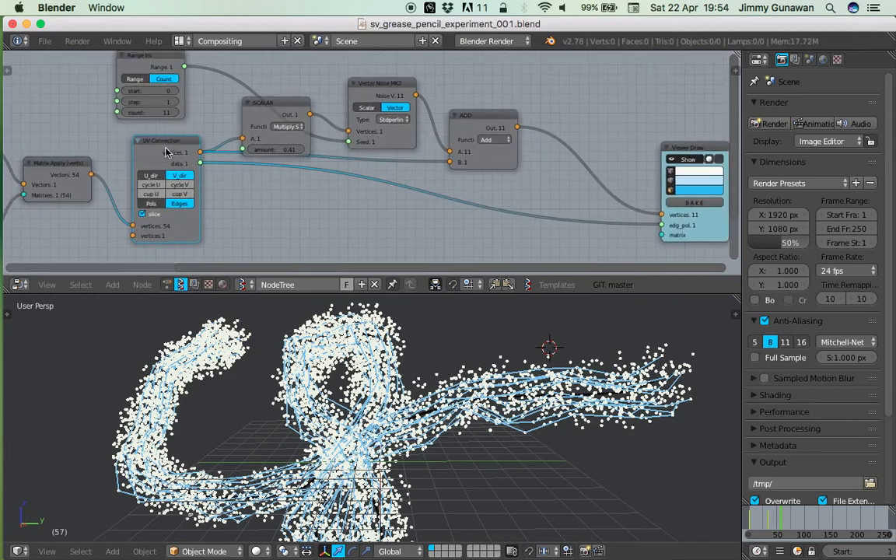
{"action": "left_click_drag", "start_coordinate": [165, 149], "coordinate": [166, 167]}
{"action": "middle_click_drag", "start_coordinate": [166, 170], "coordinate": [227, 118]}
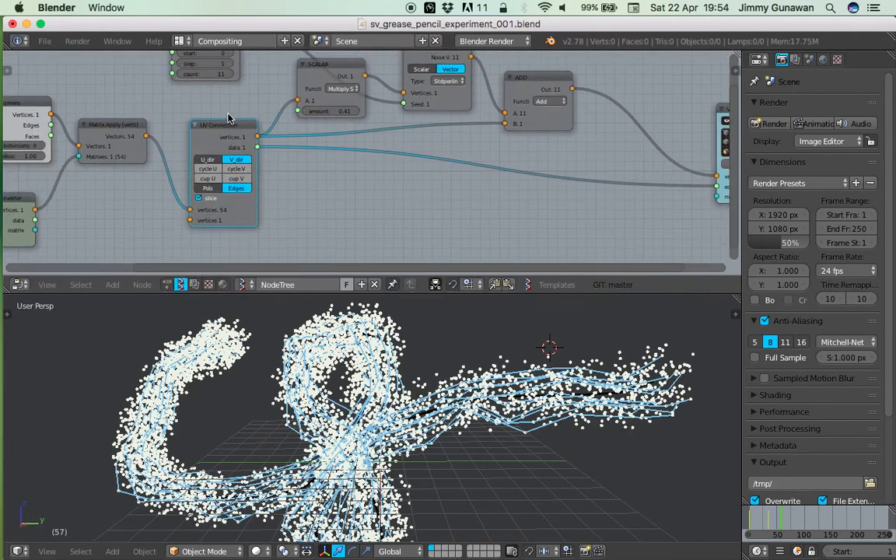
- Try to connect Matrix Apply's Vectors output directly to the Scalar node's A input
{"action": "left_click_drag", "start_coordinate": [149, 138], "coordinate": [303, 101]}
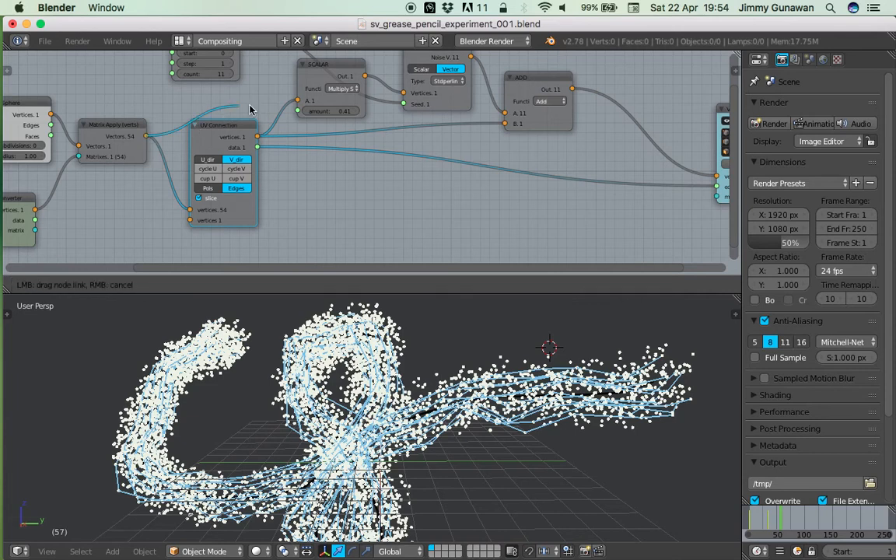
{"action": "left_click_drag", "start_coordinate": [234, 128], "coordinate": [287, 124]}
{"action": "middle_click_drag", "start_coordinate": [247, 119], "coordinate": [252, 154]}
- Delete the Range Int node and set the Vector Noise seed to 112
{"action": "left_click", "coordinate": [216, 80]}
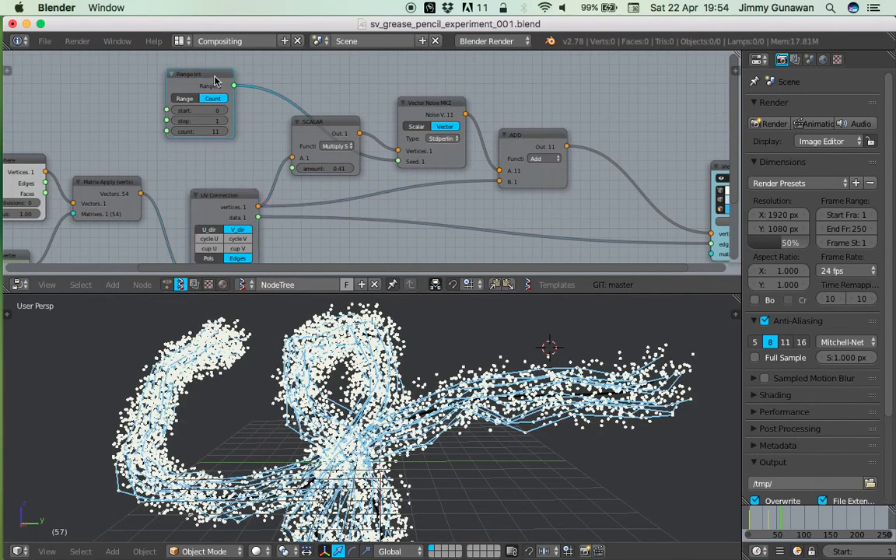
{"action": "key", "text": "x"}
{"action": "left_click_drag", "start_coordinate": [409, 155], "coordinate": [440, 154]}
{"action": "scroll", "coordinate": [440, 370], "scroll_direction": "down", "scroll_amount": 2}
{"action": "middle_click_drag", "start_coordinate": [440, 370], "coordinate": [473, 284]}
{"action": "left_click_drag", "start_coordinate": [425, 154], "coordinate": [440, 155]}
{"action": "middle_click_drag", "start_coordinate": [484, 396], "coordinate": [464, 401]}
{"action": "middle_click_drag", "start_coordinate": [479, 197], "coordinate": [400, 174]}
- Save the file over its existing version and move Object ID Selector and Socket Converter away from Matrix Apply
{"action": "key", "text": "ctrl+s"}
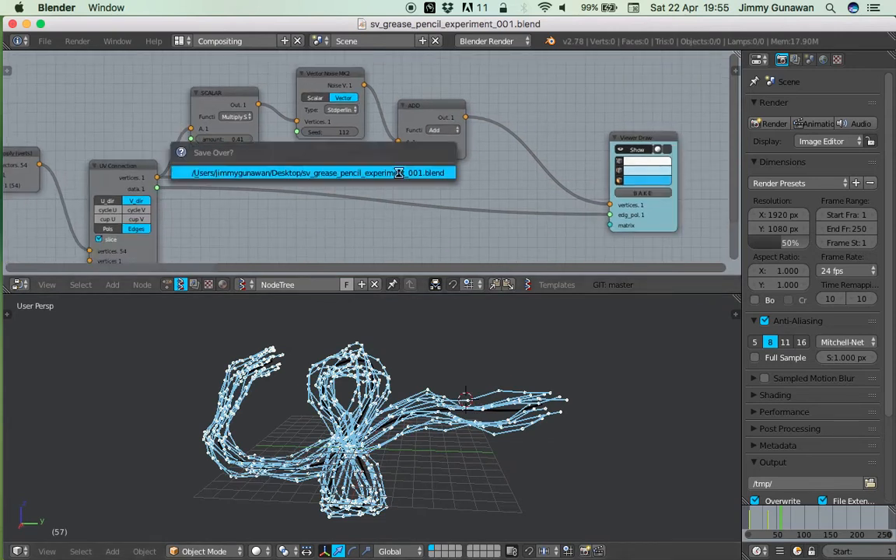
{"action": "left_click", "coordinate": [400, 175]}
{"action": "middle_click_drag", "start_coordinate": [194, 203], "coordinate": [455, 169]}
{"action": "middle_click_drag", "start_coordinate": [117, 199], "coordinate": [293, 166]}
{"action": "left_click_drag", "start_coordinate": [234, 162], "coordinate": [124, 161]}
{"action": "left_click_drag", "start_coordinate": [338, 157], "coordinate": [270, 162]}
{"action": "left_click_drag", "start_coordinate": [123, 159], "coordinate": [91, 161]}
{"action": "left_click_drag", "start_coordinate": [263, 172], "coordinate": [217, 190]}
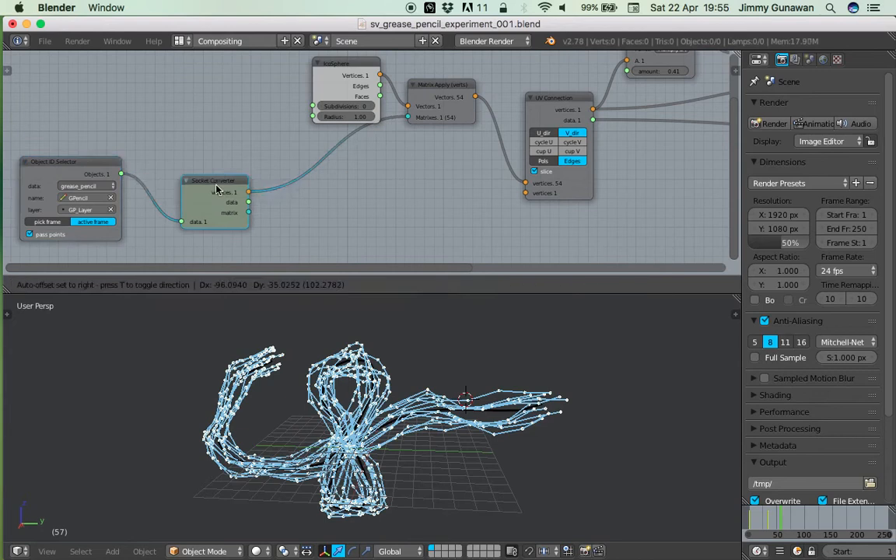
- Insert a Vector Interpolation mk2 node into the link between Socket Converter and Matrix Apply
{"action": "key", "text": "space"}
{"action": "type", "text": "veo"}
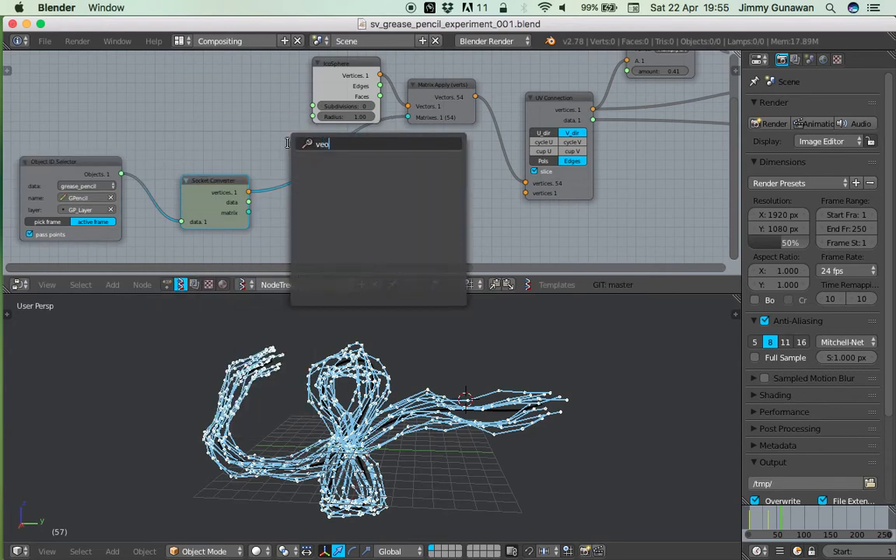
{"action": "type", "text": "tor i"}
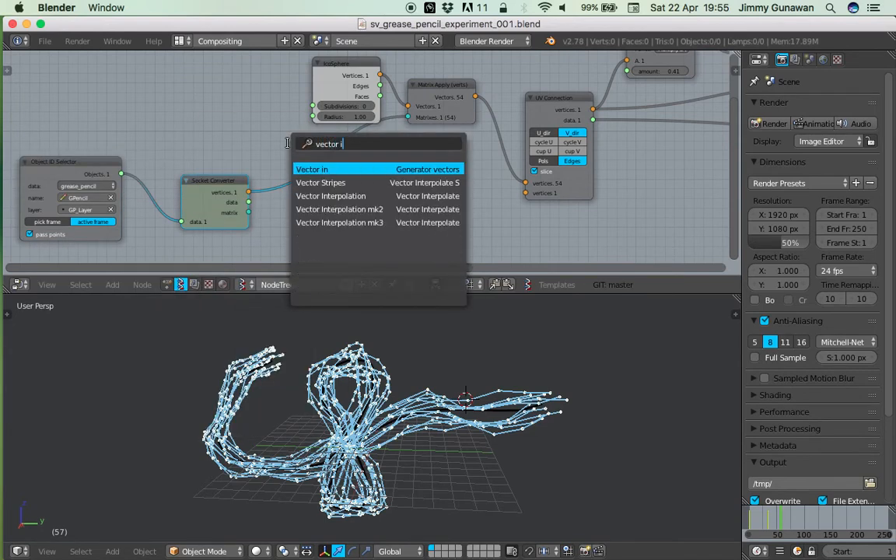
{"action": "key", "text": "Down"}
{"action": "key", "text": "Down"}
{"action": "key", "text": "Down"}
{"action": "key", "text": "Return"}
{"action": "left_click", "coordinate": [288, 148]}
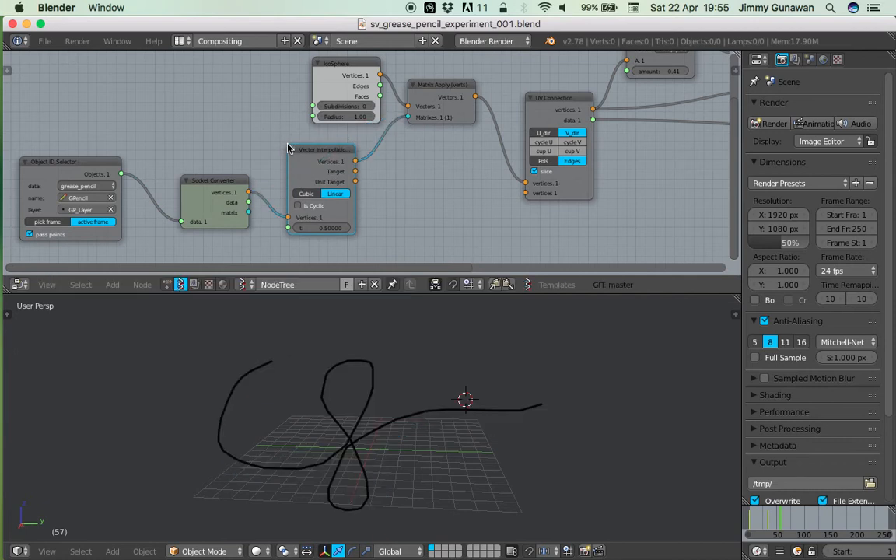
- Set the Vector Interpolation node's t value to 0.56 and add a range generator node beside it
{"action": "scroll", "coordinate": [338, 208], "scroll_direction": "up", "scroll_amount": 1}
{"action": "left_click_drag", "start_coordinate": [332, 233], "coordinate": [334, 233]}
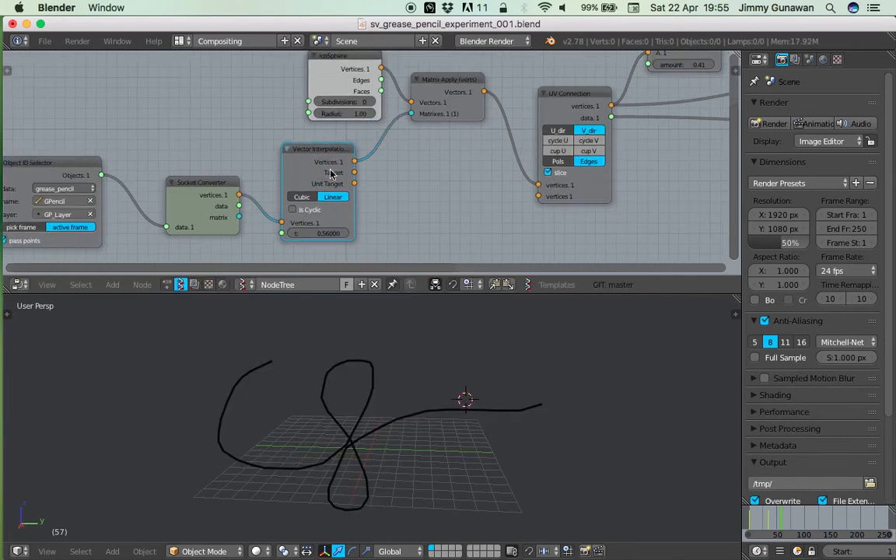
{"action": "scroll", "coordinate": [234, 128], "scroll_direction": "up", "scroll_amount": 3}
{"action": "key", "text": "shift+a"}
{"action": "left_click", "coordinate": [225, 141]}
{"action": "type", "text": "range"}
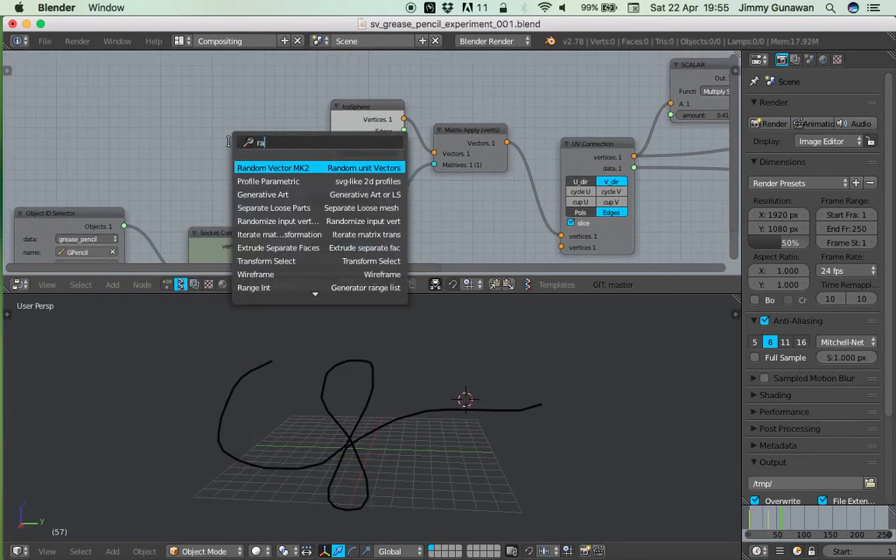
{"action": "key", "text": "Down"}
{"action": "key", "text": "Return"}
{"action": "left_click", "coordinate": [141, 127]}
- Enter 1 in the range node and link its output to Vector Interpolation's t input
{"action": "scroll", "coordinate": [144, 127], "scroll_direction": "down", "scroll_amount": 1}
{"action": "left_click", "coordinate": [188, 147]}
{"action": "type", "text": "1"}
{"action": "key", "text": "Return"}
{"action": "middle_click_drag", "start_coordinate": [239, 155], "coordinate": [223, 98]}
{"action": "left_click_drag", "start_coordinate": [204, 76], "coordinate": [296, 214]}
{"action": "left_click_drag", "start_coordinate": [167, 125], "coordinate": [249, 125]}
{"action": "scroll", "coordinate": [406, 385], "scroll_direction": "right", "scroll_amount": 1}
- Save the file over its existing version and hide the vertex dots in Viewer Draw
{"action": "left_click", "coordinate": [405, 381]}
{"action": "key", "text": "ctrl+s"}
{"action": "left_click", "coordinate": [408, 382]}
{"action": "scroll", "coordinate": [376, 169], "scroll_direction": "right", "scroll_amount": 10}
{"action": "key", "text": "ctrl+s"}
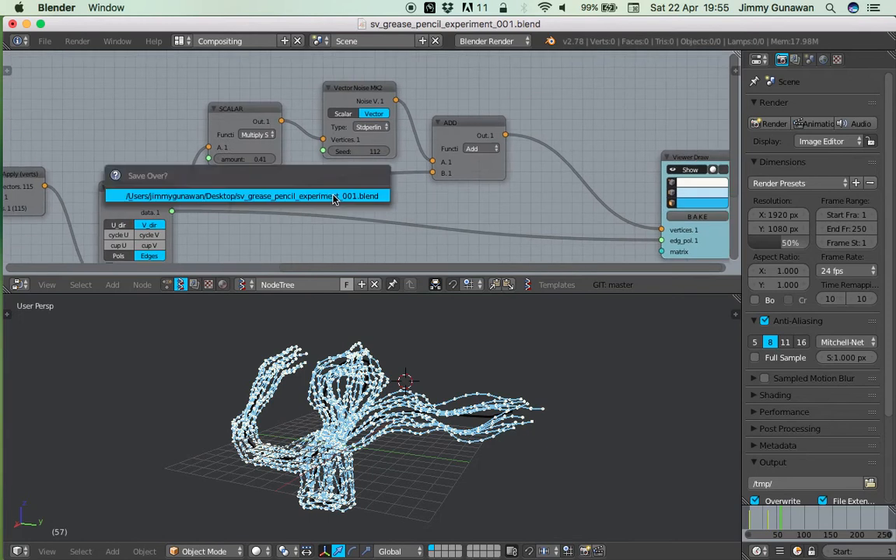
{"action": "left_click", "coordinate": [334, 200]}
{"action": "scroll", "coordinate": [301, 159], "scroll_direction": "right", "scroll_amount": 4}
{"action": "middle_click_drag", "start_coordinate": [464, 304], "coordinate": [430, 456]}
{"action": "scroll", "coordinate": [464, 416], "scroll_direction": "down", "scroll_amount": 2}
{"action": "left_click", "coordinate": [507, 372]}
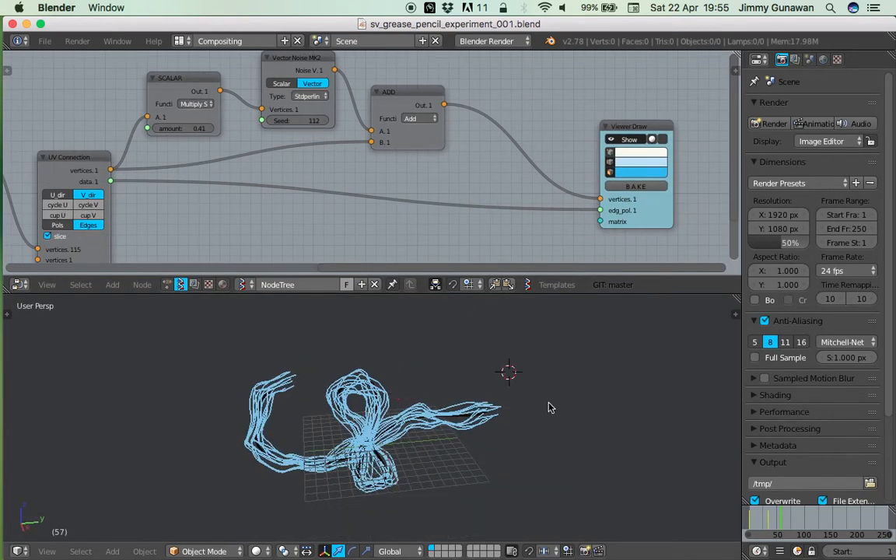
- Go to frame 66 and draw three winding Grease Pencil strokes around the existing strands
{"action": "left_click_drag", "start_coordinate": [780, 520], "coordinate": [785, 520]}
{"action": "middle_click_drag", "start_coordinate": [846, 521], "coordinate": [772, 510]}
{"action": "middle_click_drag", "start_coordinate": [574, 444], "coordinate": [529, 466]}
{"action": "mouse_move", "coordinate": [860, 521]}
{"action": "middle_mouse_down"}
{"action": "mouse_move", "coordinate": [873, 521]}
{"action": "mouse_move", "coordinate": [758, 522]}
{"action": "middle_mouse_up"}
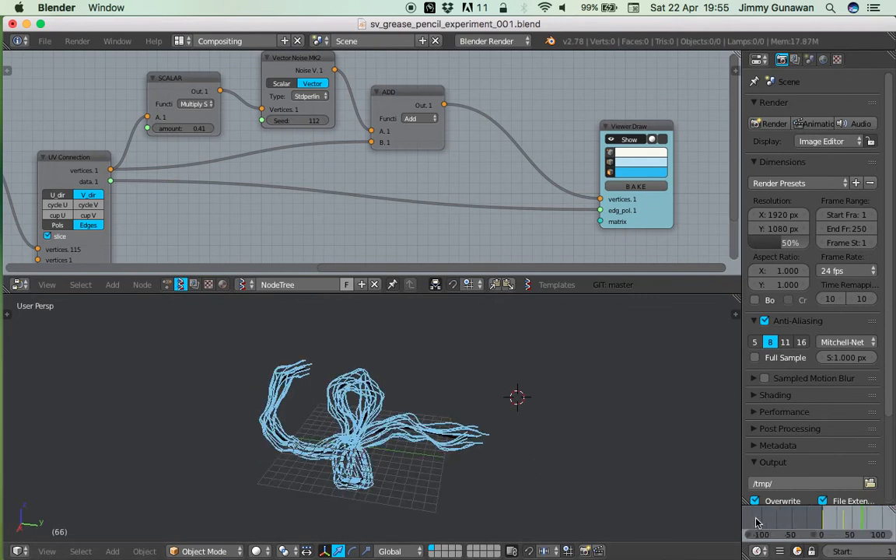
{"action": "middle_click_drag", "start_coordinate": [867, 522], "coordinate": [850, 522]}
{"action": "middle_click_drag", "start_coordinate": [301, 376], "coordinate": [239, 410]}
{"action": "mouse_move", "coordinate": [204, 453]}
{"action": "left_mouse_down"}
{"action": "mouse_move", "coordinate": [172, 388]}
{"action": "mouse_move", "coordinate": [493, 385]}
{"action": "left_mouse_up"}
{"action": "mouse_move", "coordinate": [496, 381]}
{"action": "middle_mouse_down"}
{"action": "mouse_move", "coordinate": [473, 366]}
{"action": "mouse_move", "coordinate": [507, 406]}
{"action": "mouse_move", "coordinate": [386, 451]}
{"action": "middle_mouse_up"}
{"action": "mouse_move", "coordinate": [398, 340]}
{"action": "left_mouse_down"}
{"action": "mouse_move", "coordinate": [559, 362]}
{"action": "mouse_move", "coordinate": [510, 433]}
{"action": "mouse_move", "coordinate": [576, 454]}
{"action": "left_mouse_up"}
{"action": "middle_click_drag", "start_coordinate": [562, 418], "coordinate": [476, 387]}
{"action": "mouse_move", "coordinate": [490, 390]}
{"action": "left_mouse_down"}
{"action": "mouse_move", "coordinate": [574, 405]}
{"action": "mouse_move", "coordinate": [632, 367]}
{"action": "left_mouse_up"}
{"action": "mouse_move", "coordinate": [440, 367]}
{"action": "middle_mouse_down"}
{"action": "mouse_move", "coordinate": [462, 379]}
{"action": "mouse_move", "coordinate": [455, 395]}
{"action": "middle_mouse_up"}
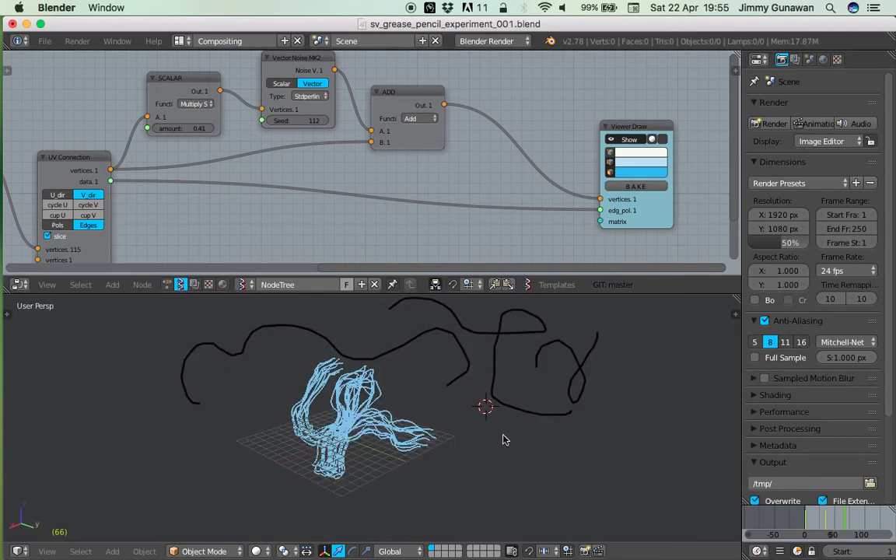
- Go to frame 81 and draw a series of separate curved Grease Pencil strokes across the viewport
{"action": "left_click", "coordinate": [854, 522]}
{"action": "mouse_move", "coordinate": [432, 334]}
{"action": "middle_mouse_down"}
{"action": "mouse_move", "coordinate": [439, 373]}
{"action": "mouse_move", "coordinate": [338, 416]}
{"action": "mouse_move", "coordinate": [261, 415]}
{"action": "mouse_move", "coordinate": [247, 427]}
{"action": "middle_mouse_up"}
{"action": "key", "text": "super+s"}
{"action": "left_click", "coordinate": [419, 376]}
{"action": "scroll", "coordinate": [249, 440], "scroll_direction": "down", "scroll_amount": 3}
{"action": "mouse_move", "coordinate": [207, 468]}
{"action": "left_mouse_down"}
{"action": "mouse_move", "coordinate": [161, 379]}
{"action": "mouse_move", "coordinate": [167, 357]}
{"action": "left_mouse_up"}
{"action": "mouse_move", "coordinate": [209, 417]}
{"action": "left_mouse_down"}
{"action": "mouse_move", "coordinate": [226, 386]}
{"action": "mouse_move", "coordinate": [205, 346]}
{"action": "left_mouse_up"}
{"action": "mouse_move", "coordinate": [268, 418]}
{"action": "left_mouse_down"}
{"action": "mouse_move", "coordinate": [273, 408]}
{"action": "mouse_move", "coordinate": [489, 353]}
{"action": "left_mouse_up"}
{"action": "mouse_move", "coordinate": [503, 396]}
{"action": "left_mouse_down"}
{"action": "mouse_move", "coordinate": [531, 384]}
{"action": "mouse_move", "coordinate": [505, 349]}
{"action": "mouse_move", "coordinate": [464, 472]}
{"action": "left_mouse_up"}
{"action": "left_click_drag", "start_coordinate": [435, 435], "coordinate": [353, 500]}
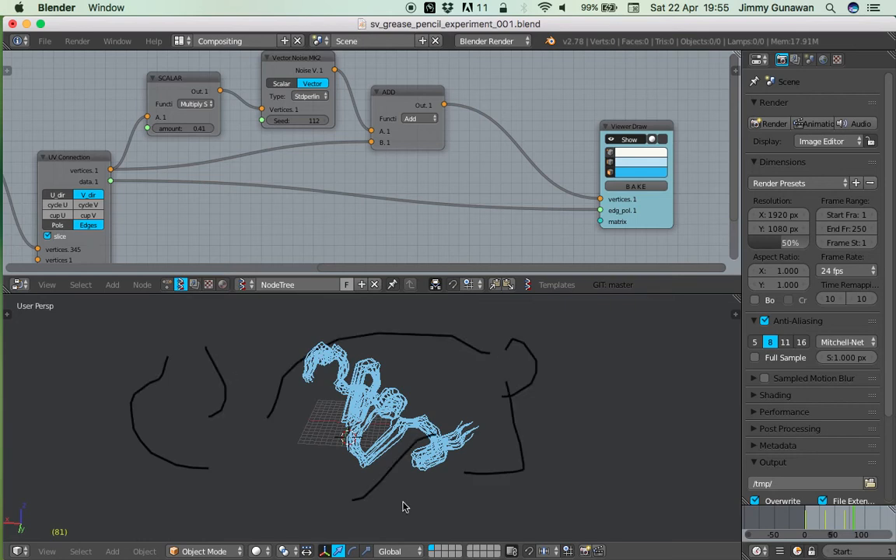
- Play the animation and examine the strands generated from the new strokes from different angles
{"action": "key", "text": "alt+a"}
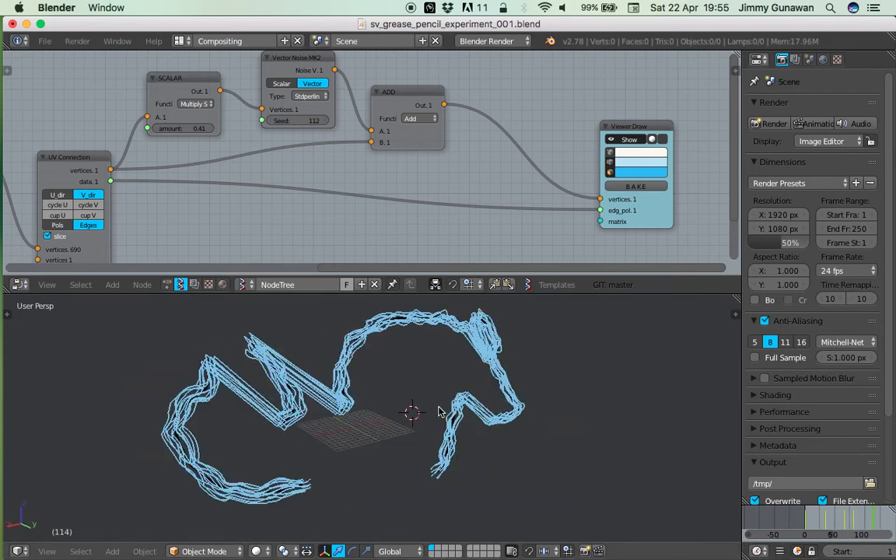
{"action": "middle_click_drag", "start_coordinate": [531, 409], "coordinate": [344, 428]}
{"action": "scroll", "coordinate": [351, 425], "scroll_direction": "up", "scroll_amount": 1}
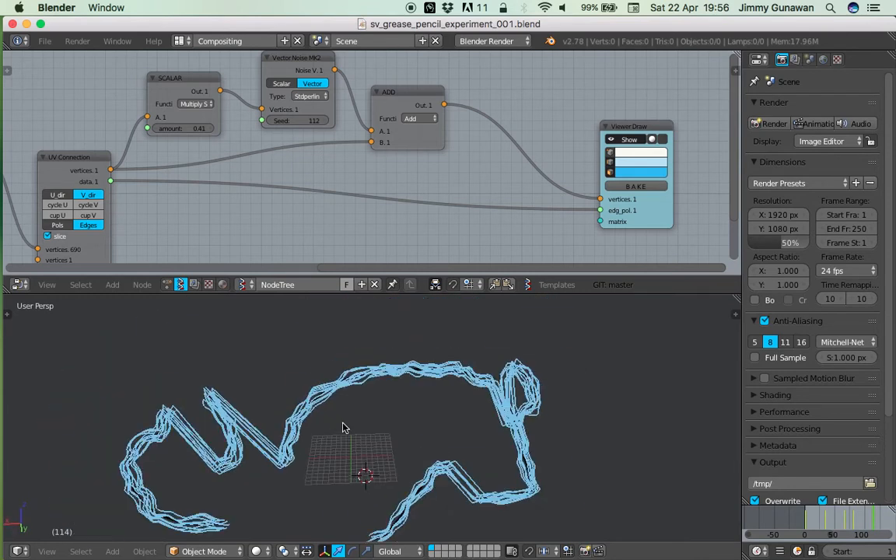
{"action": "middle_click_drag", "start_coordinate": [285, 352], "coordinate": [300, 420]}
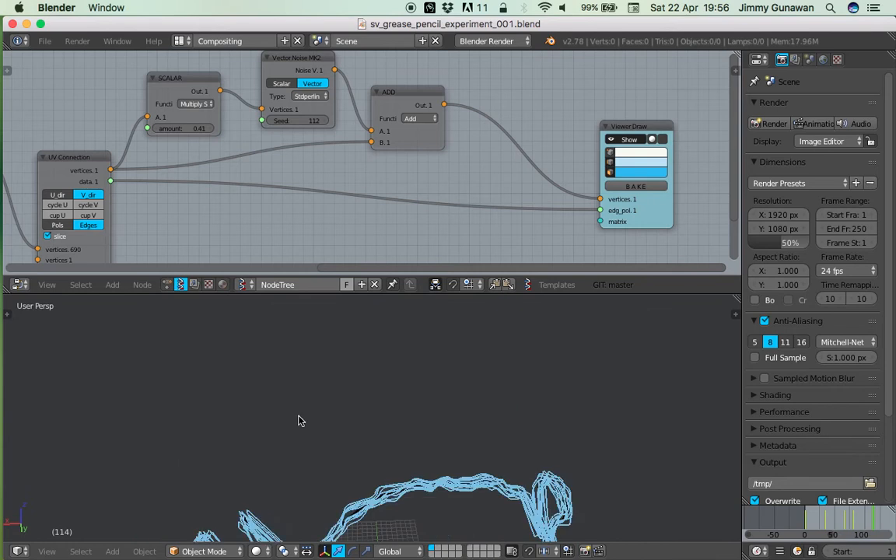
- Draw a spiral and a K-shaped group of Grease Pencil strokes, and set the current frame to 124
{"action": "mouse_move", "coordinate": [331, 358]}
{"action": "left_mouse_down"}
{"action": "mouse_move", "coordinate": [356, 416]}
{"action": "mouse_move", "coordinate": [309, 315]}
{"action": "mouse_move", "coordinate": [423, 400]}
{"action": "mouse_move", "coordinate": [426, 383]}
{"action": "left_mouse_up"}
{"action": "left_click_drag", "start_coordinate": [434, 327], "coordinate": [420, 410]}
{"action": "mouse_move", "coordinate": [498, 340]}
{"action": "left_mouse_down"}
{"action": "mouse_move", "coordinate": [444, 378]}
{"action": "mouse_move", "coordinate": [444, 400]}
{"action": "mouse_move", "coordinate": [420, 404]}
{"action": "left_mouse_up"}
{"action": "left_click", "coordinate": [878, 518]}
- Save the file over its existing version and move Viewer Draw up, farther away from the Add node
{"action": "mouse_move", "coordinate": [446, 314]}
{"action": "middle_mouse_down", "text": "ctrl"}
{"action": "mouse_move", "coordinate": [431, 423]}
{"action": "mouse_move", "coordinate": [484, 412]}
{"action": "middle_mouse_up", "text": "ctrl"}
{"action": "scroll", "coordinate": [574, 150], "scroll_direction": "up", "scroll_amount": 3}
{"action": "middle_click_drag", "start_coordinate": [574, 149], "coordinate": [453, 159]}
{"action": "key", "text": "ctrl+s"}
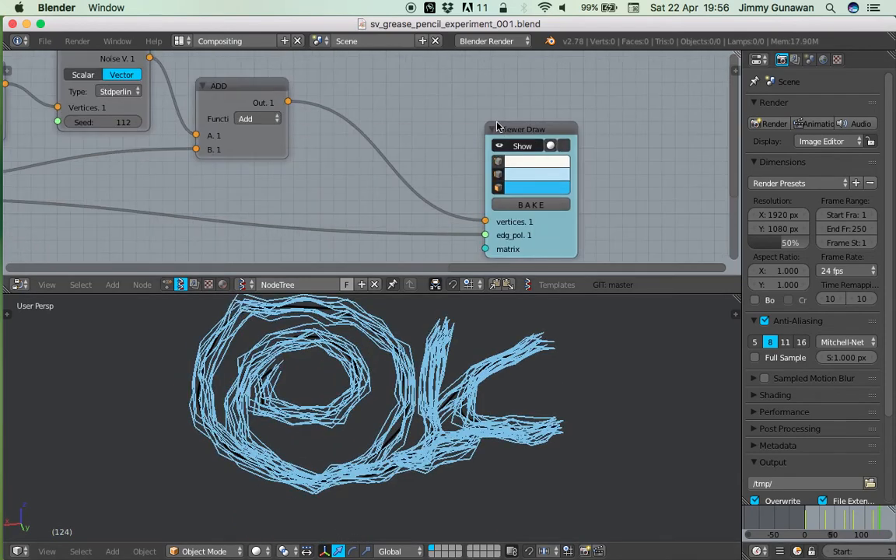
{"action": "key", "text": "Return"}
{"action": "left_click_drag", "start_coordinate": [504, 129], "coordinate": [489, 94]}
{"action": "scroll", "coordinate": [418, 430], "scroll_direction": "up", "scroll_amount": 3}
{"action": "key", "text": "ctrl+s"}
{"action": "mouse_move", "coordinate": [418, 430]}
{"action": "middle_mouse_down"}
{"action": "mouse_move", "coordinate": [410, 418]}
{"action": "mouse_move", "coordinate": [474, 428]}
{"action": "mouse_move", "coordinate": [359, 304]}
{"action": "middle_mouse_up"}
{"action": "key", "text": "Return"}
{"action": "scroll", "coordinate": [474, 427], "scroll_direction": "down", "scroll_amount": 3}
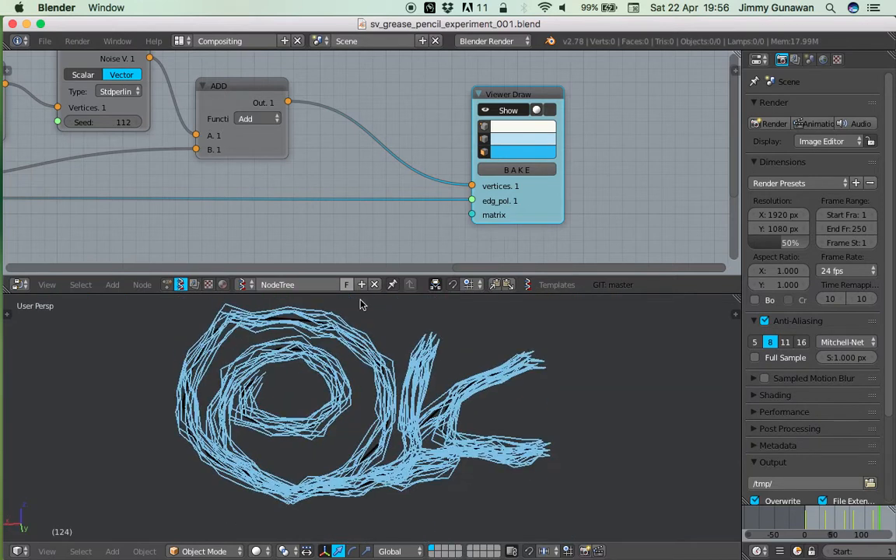
{"action": "left_click_drag", "start_coordinate": [536, 196], "coordinate": [576, 182]}
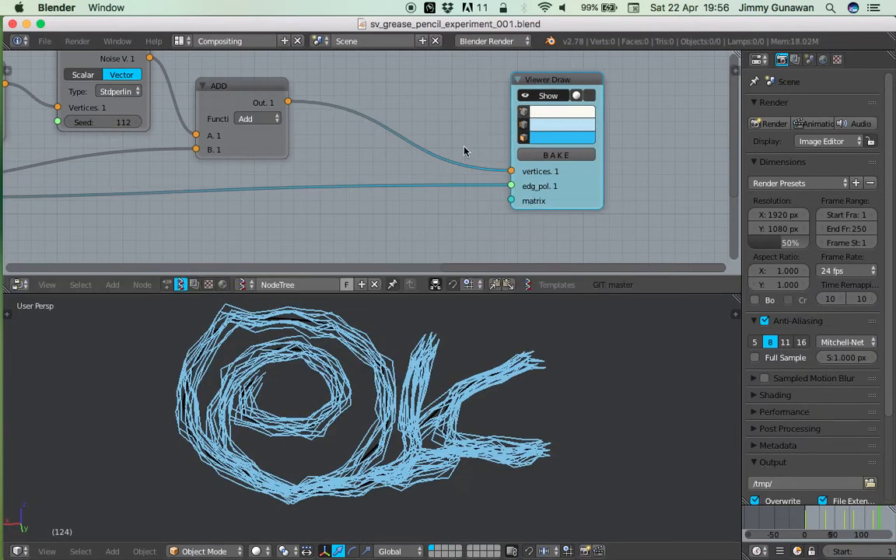
- Add a Skin Mesher mk1b node between the Add node and Viewer Draw
{"action": "middle_click_drag", "start_coordinate": [396, 87], "coordinate": [387, 111]}
{"action": "key", "text": "shift+a"}
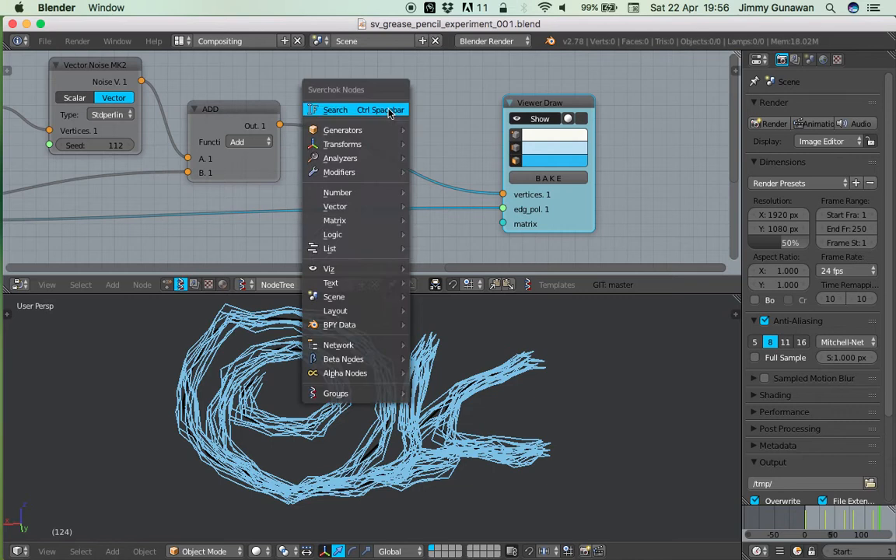
{"action": "left_click", "coordinate": [388, 111]}
{"action": "type", "text": "skin"}
{"action": "key", "text": "Down"}
{"action": "key", "text": "Return"}
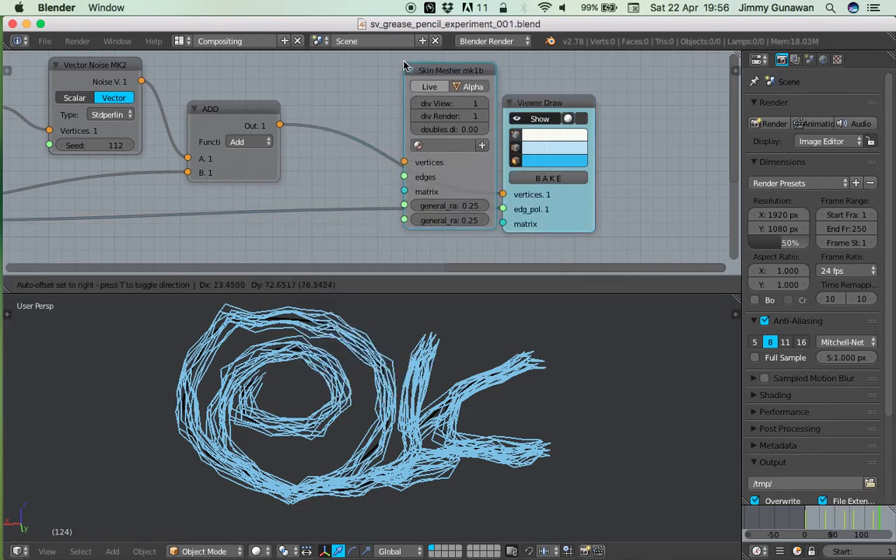
{"action": "left_click", "coordinate": [404, 66]}
- Connect Add's output and the UV Connection data to Skin Mesher's vertices and edges inputs, and turn on Live
{"action": "left_click_drag", "start_coordinate": [279, 125], "coordinate": [403, 161]}
{"action": "mouse_move", "coordinate": [403, 203]}
{"action": "left_mouse_down"}
{"action": "mouse_move", "coordinate": [390, 190]}
{"action": "mouse_move", "coordinate": [406, 176]}
{"action": "left_mouse_up"}
{"action": "left_click_drag", "start_coordinate": [536, 101], "coordinate": [604, 97]}
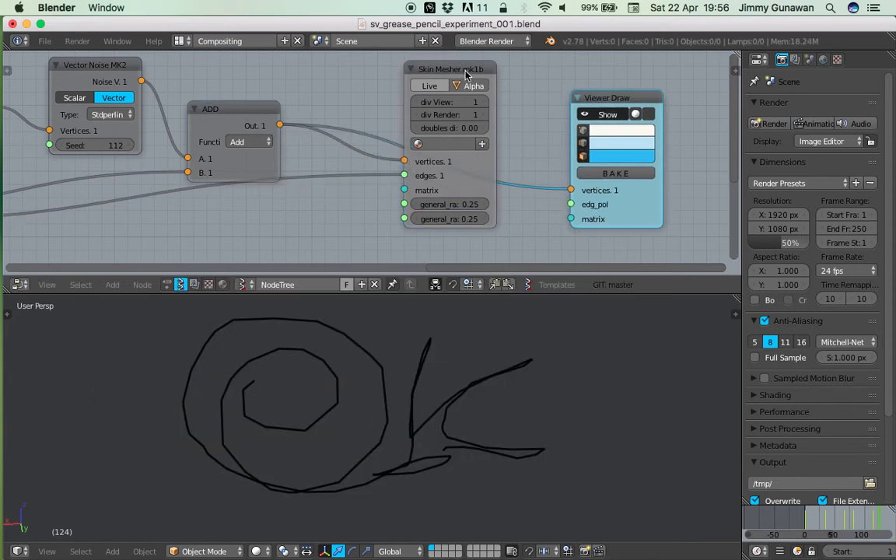
{"action": "left_click", "coordinate": [433, 85]}
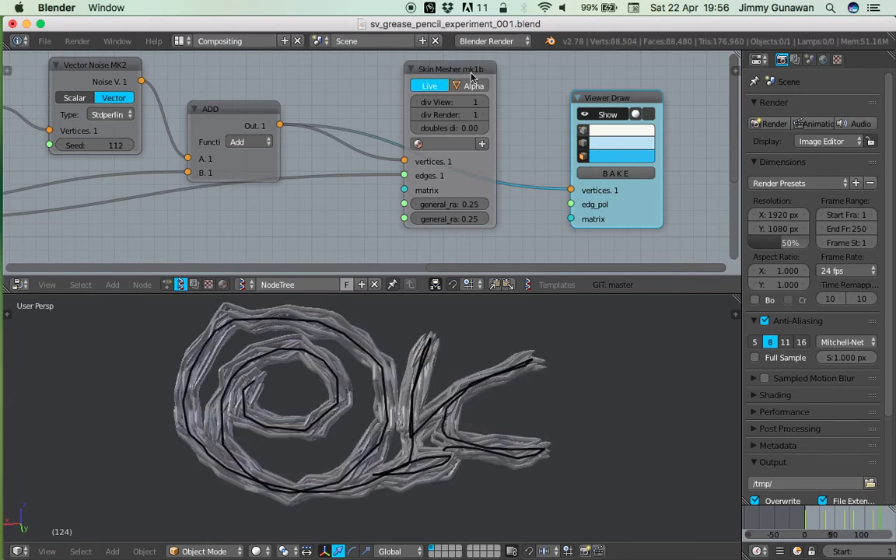
- Move Skin Mesher below the link to Viewer Draw and cut the link between Add and Viewer Draw
{"action": "key", "text": "g"}
{"action": "left_click_drag", "start_coordinate": [410, 114], "coordinate": [383, 168]}
{"action": "middle_click_drag", "start_coordinate": [442, 154], "coordinate": [426, 83]}
{"action": "middle_click_drag", "start_coordinate": [440, 415], "coordinate": [435, 398]}
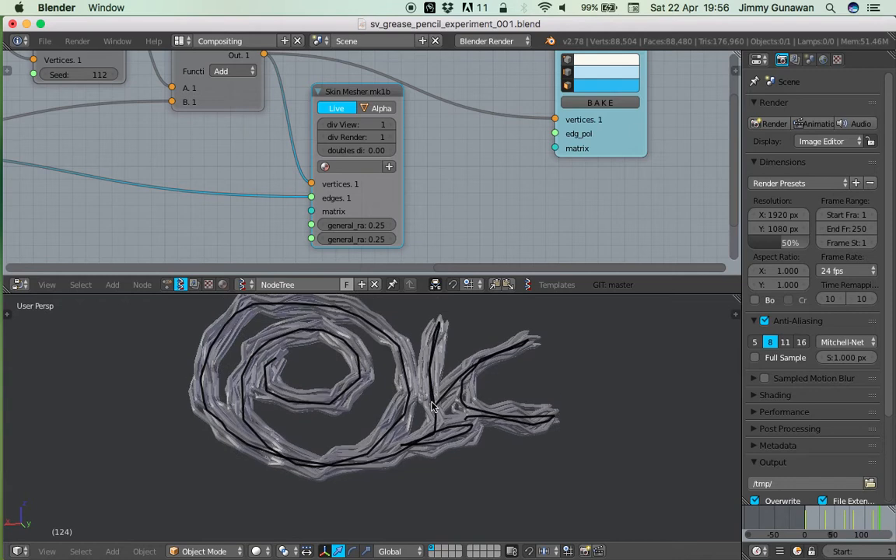
{"action": "scroll", "coordinate": [428, 409], "scroll_direction": "up", "scroll_amount": 1}
{"action": "left_click_drag", "start_coordinate": [353, 93], "coordinate": [344, 109]}
{"action": "left_click_drag", "start_coordinate": [611, 133], "coordinate": [640, 140]}
{"action": "left_click_drag", "start_coordinate": [501, 90], "coordinate": [497, 171], "text": "ctrl"}
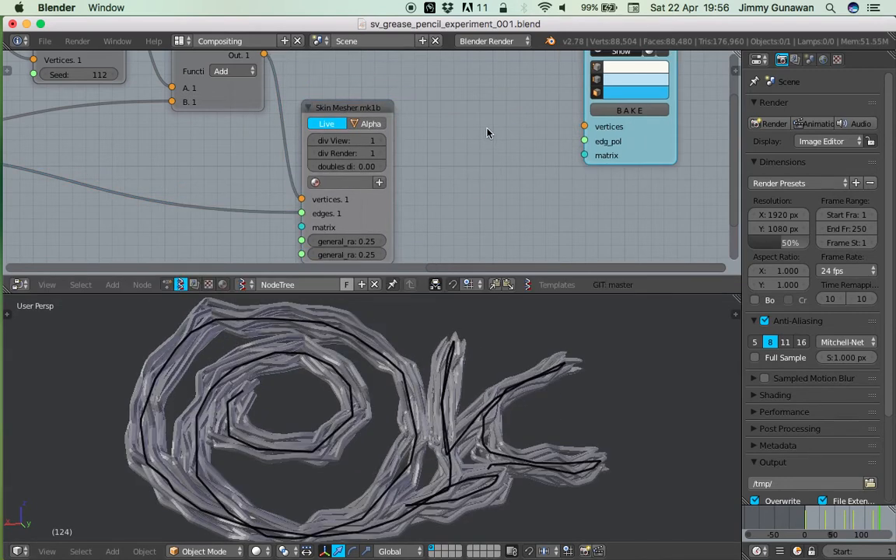
- Add an Object ID Out MK2 node between Skin Mesher and Viewer Draw
{"action": "scroll", "coordinate": [460, 134], "scroll_direction": "down", "scroll_amount": 1}
{"action": "key", "text": "shift+a"}
{"action": "left_click", "coordinate": [457, 129]}
{"action": "type", "text": "objec"}
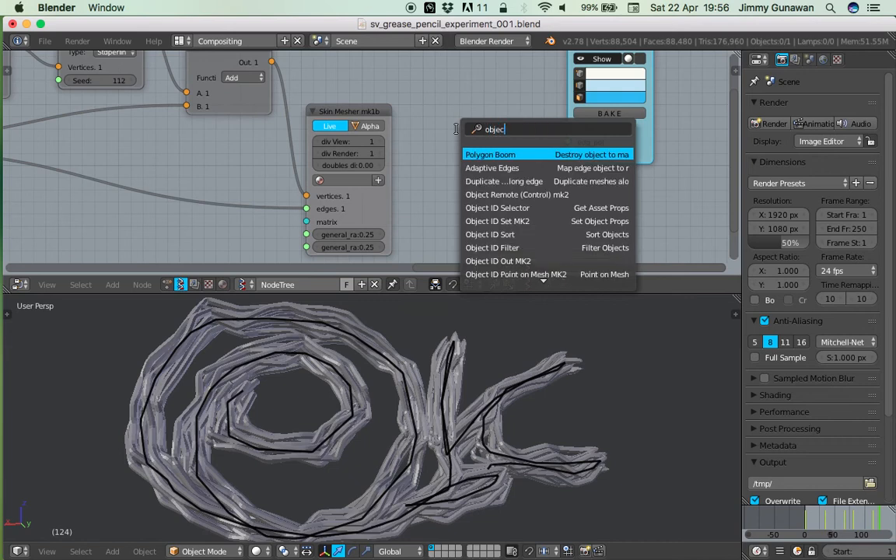
{"action": "type", "text": "t s"}
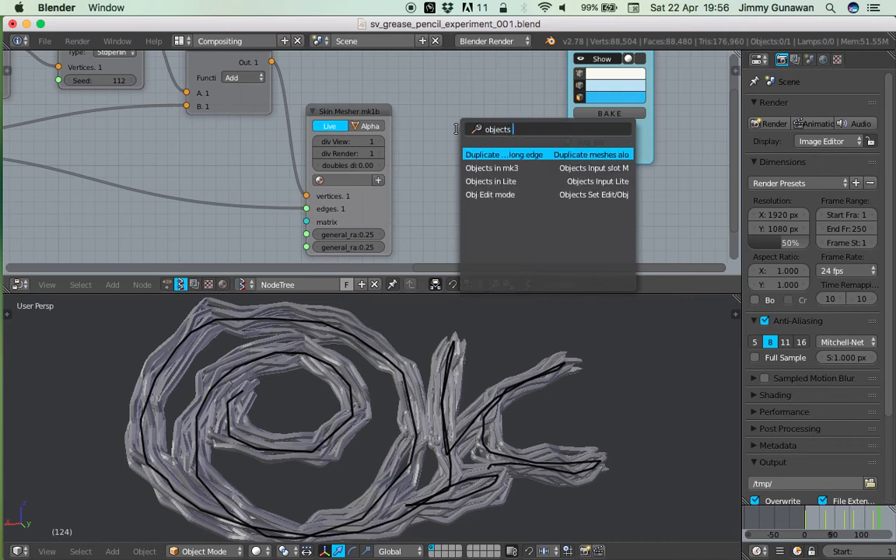
{"action": "key", "text": "BackSpace"}
{"action": "key", "text": "BackSpace"}
{"action": "key", "text": "BackSpace"}
{"action": "key", "text": "BackSpace"}
{"action": "key", "text": "BackSpace"}
{"action": "key", "text": "BackSpace"}
{"action": "key", "text": "BackSpace"}
{"action": "key", "text": "BackSpace"}
{"action": "type", "text": "out"}
{"action": "key", "text": "Down"}
{"action": "key", "text": "Down"}
{"action": "key", "text": "Down"}
{"action": "key", "text": "Down"}
{"action": "key", "text": "Down"}
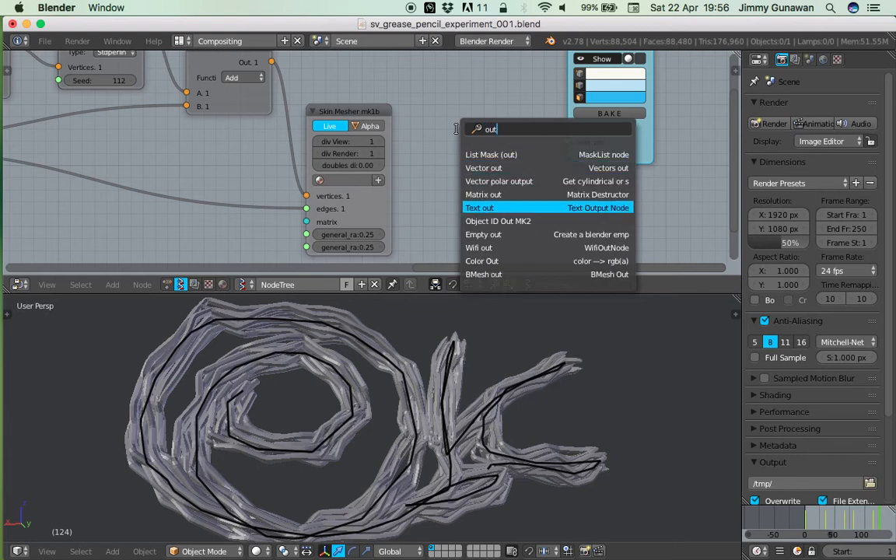
{"action": "key", "text": "Return"}
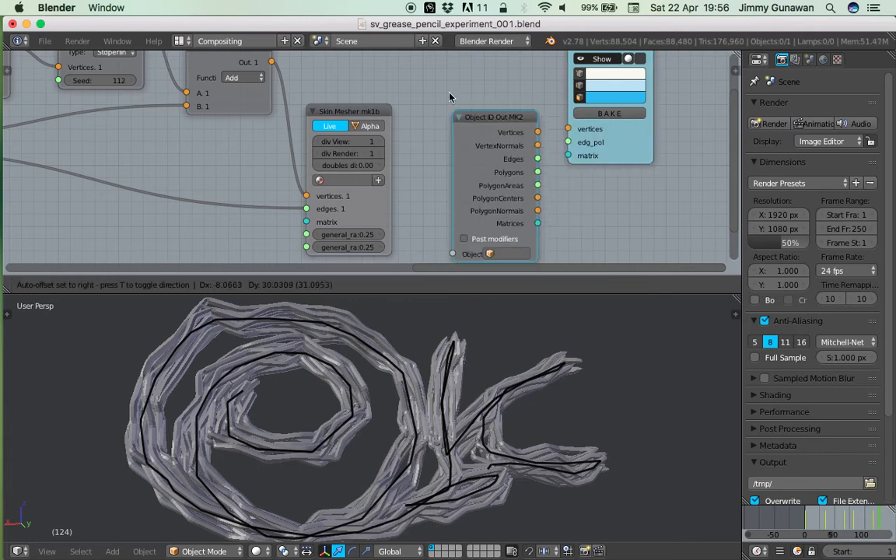
{"action": "left_click", "coordinate": [395, 101]}
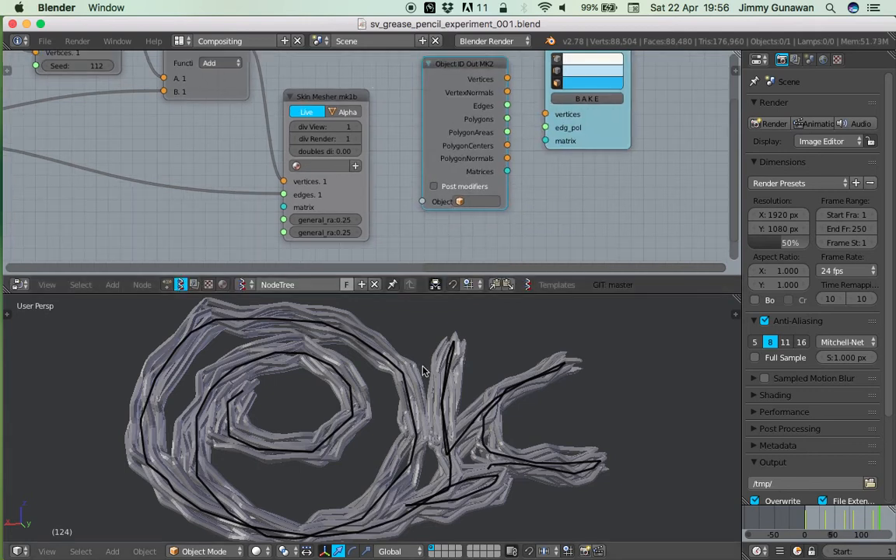
- Load the skinned strand mesh into Object ID Out MK2 and enable Post modifiers
{"action": "right_click", "coordinate": [380, 328]}
{"action": "left_click", "coordinate": [490, 201]}
{"action": "left_click", "coordinate": [475, 218]}
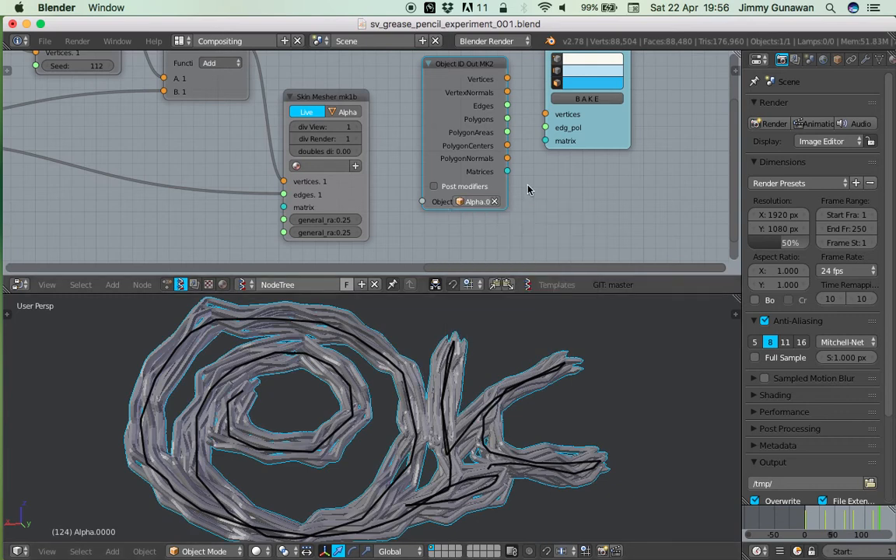
{"action": "middle_click_drag", "start_coordinate": [519, 190], "coordinate": [464, 196]}
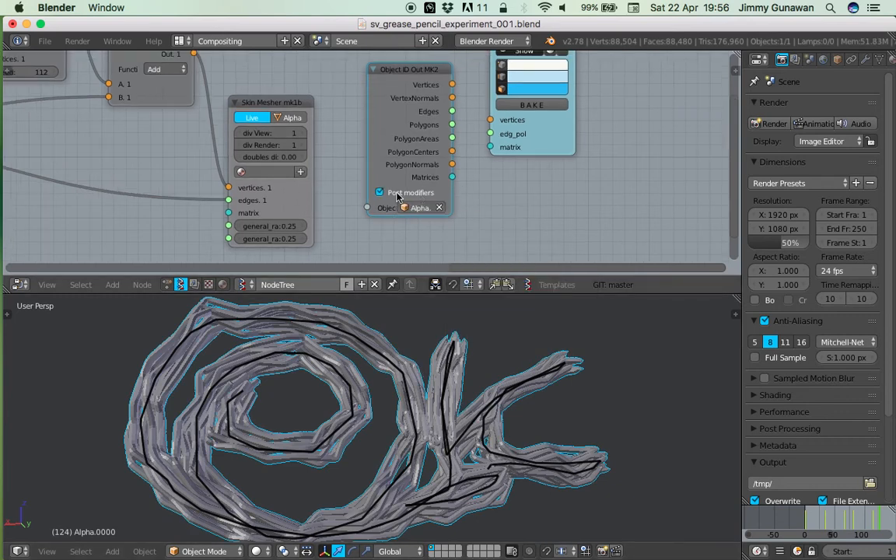
- Connect Object ID Out's Vertices to Viewer Draw and turn on vertex display to inspect the mesh points up close
{"action": "left_click_drag", "start_coordinate": [549, 138], "coordinate": [584, 145]}
{"action": "left_click_drag", "start_coordinate": [453, 85], "coordinate": [531, 130]}
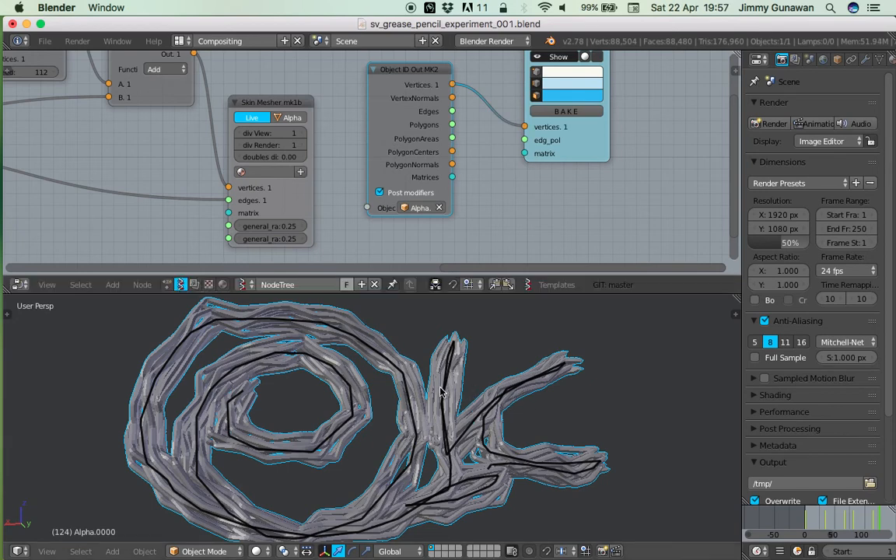
{"action": "middle_click_drag", "start_coordinate": [541, 76], "coordinate": [527, 101]}
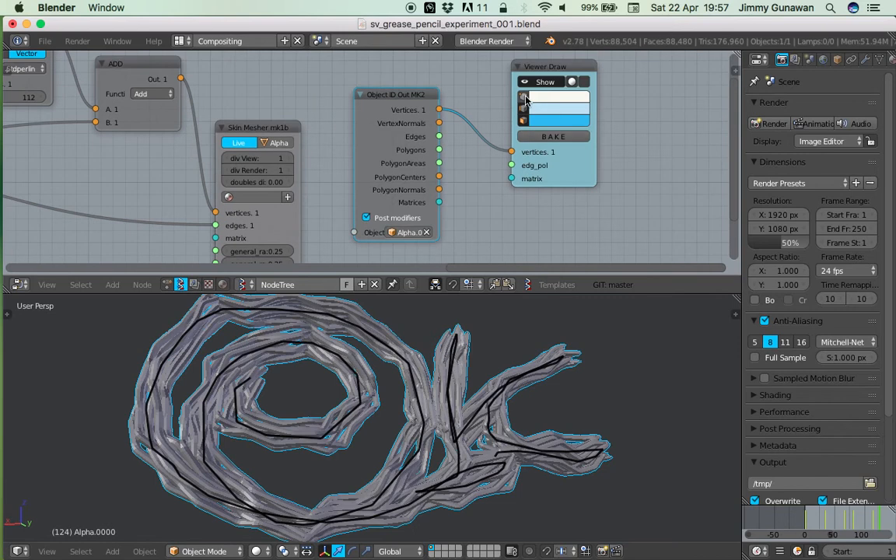
{"action": "left_click", "coordinate": [524, 97]}
{"action": "scroll", "coordinate": [453, 406], "scroll_direction": "up", "scroll_amount": 5}
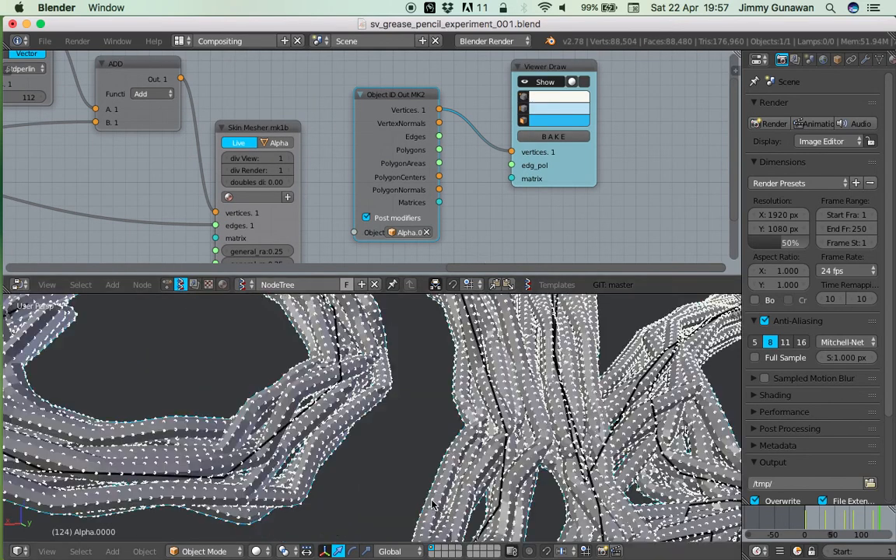
{"action": "scroll", "coordinate": [453, 406], "scroll_direction": "down", "scroll_amount": 5}
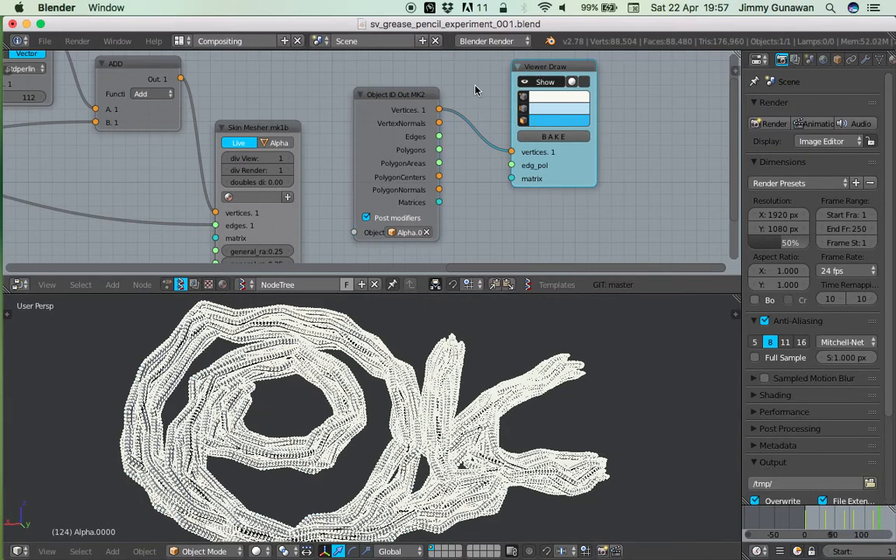
- Delete the Object ID Out MK2 node and move Skin Mesher farther from the Add node
{"action": "left_click", "coordinate": [418, 95]}
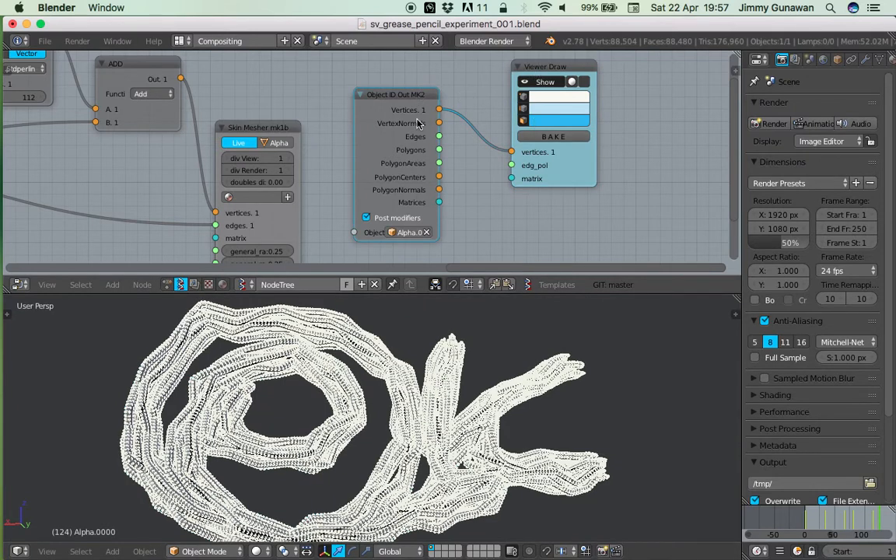
{"action": "key", "text": "x"}
{"action": "key", "text": "x"}
{"action": "middle_click_drag", "start_coordinate": [374, 214], "coordinate": [464, 191]}
{"action": "left_click_drag", "start_coordinate": [362, 107], "coordinate": [403, 102]}
{"action": "middle_click_drag", "start_coordinate": [397, 129], "coordinate": [448, 130]}
{"action": "scroll", "coordinate": [464, 161], "scroll_direction": "up", "scroll_amount": 1}
{"action": "middle_click_drag", "start_coordinate": [443, 243], "coordinate": [526, 215]}
{"action": "left_click_drag", "start_coordinate": [570, 130], "coordinate": [583, 130]}
{"action": "middle_click_drag", "start_coordinate": [409, 164], "coordinate": [443, 132]}
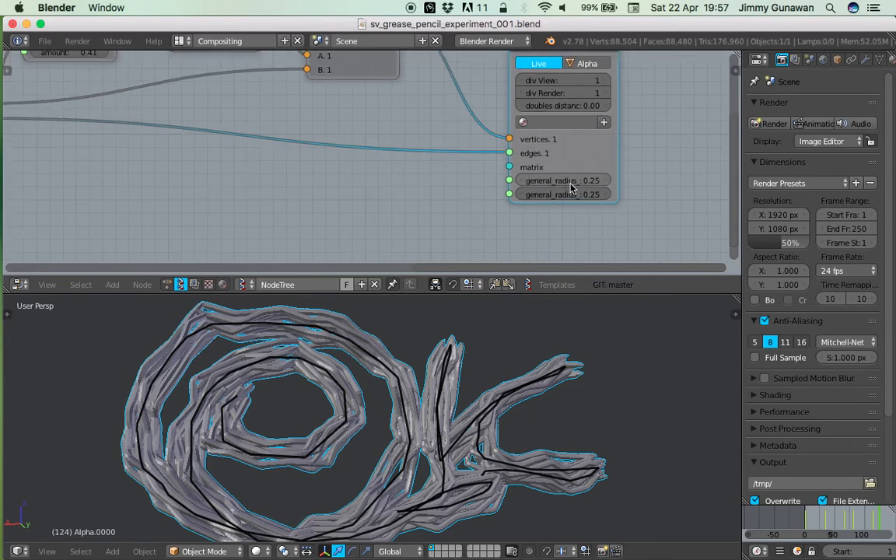
- Add a Random Num Gen node beside Skin Mesher's general radius inputs
{"action": "middle_click_drag", "start_coordinate": [407, 195], "coordinate": [418, 183]}
{"action": "key", "text": "alt+space"}
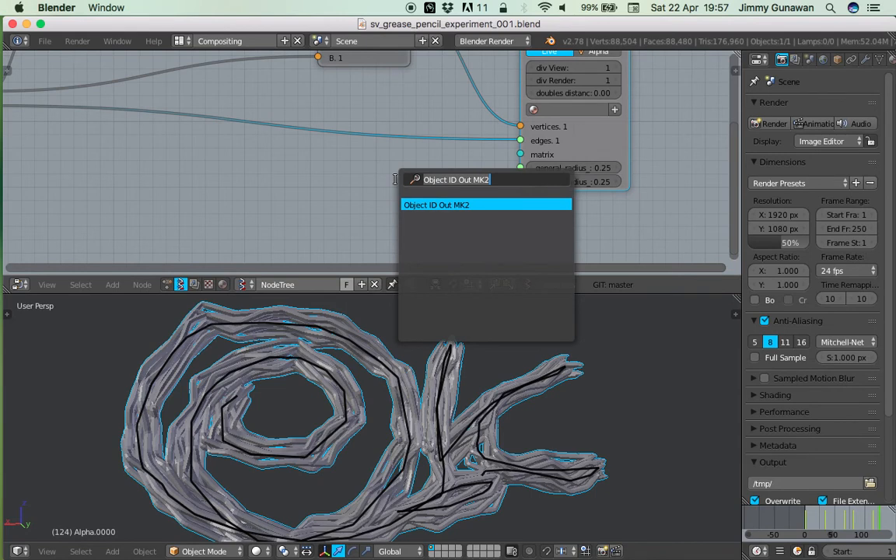
{"action": "type", "text": "random n"}
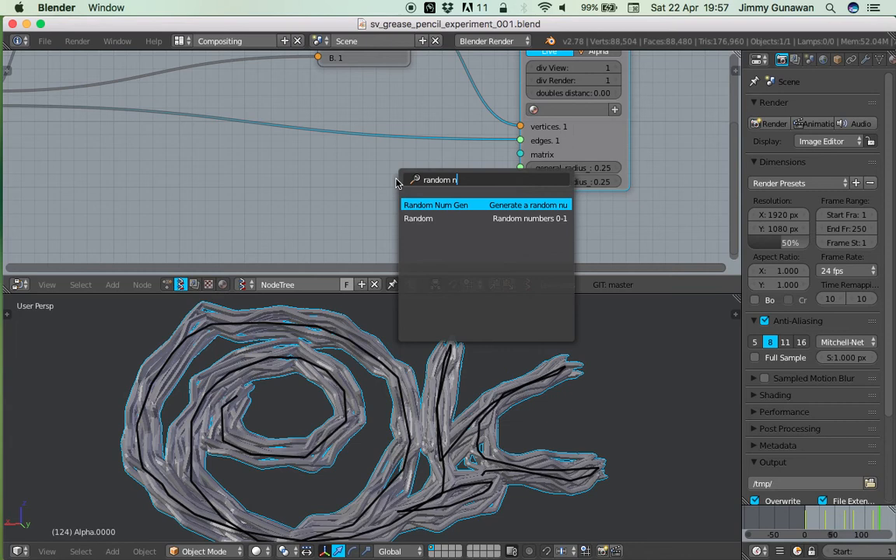
{"action": "key", "text": "Return"}
{"action": "left_click", "coordinate": [314, 165]}
{"action": "scroll", "coordinate": [316, 164], "scroll_direction": "down", "scroll_amount": 3}
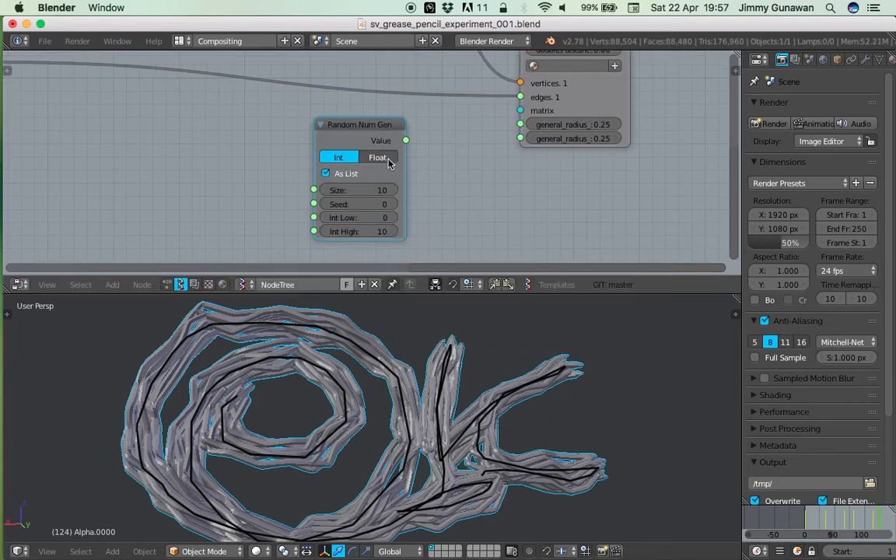
- Switch Random Num Gen to Float with a low limit of 0.39 and link its Value to Skin Mesher's general_radius_x and general_radius_y
{"action": "left_click", "coordinate": [381, 158]}
{"action": "left_click_drag", "start_coordinate": [358, 217], "coordinate": [368, 172]}
{"action": "mouse_move", "coordinate": [406, 140]}
{"action": "left_mouse_down"}
{"action": "mouse_move", "coordinate": [472, 115]}
{"action": "mouse_move", "coordinate": [520, 125]}
{"action": "mouse_move", "coordinate": [520, 138]}
{"action": "left_mouse_up"}
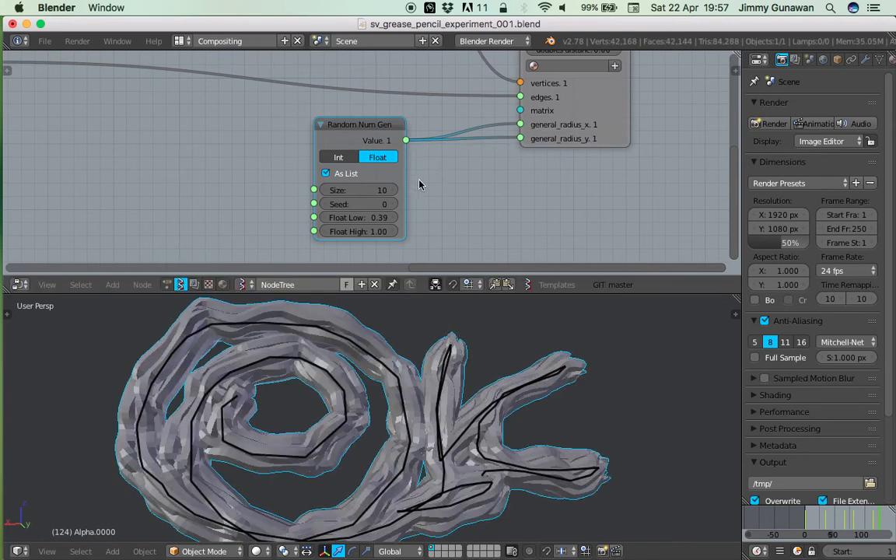
- Set Random Num Gen's Size to 500 and its Seed to 22
{"action": "left_click", "coordinate": [370, 190]}
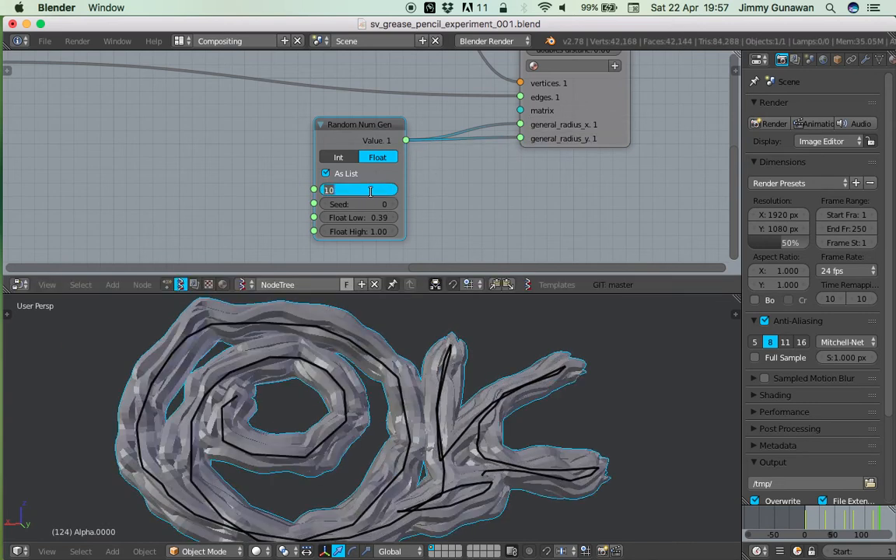
{"action": "key", "text": "Return"}
{"action": "left_click_drag", "start_coordinate": [359, 204], "coordinate": [387, 203]}
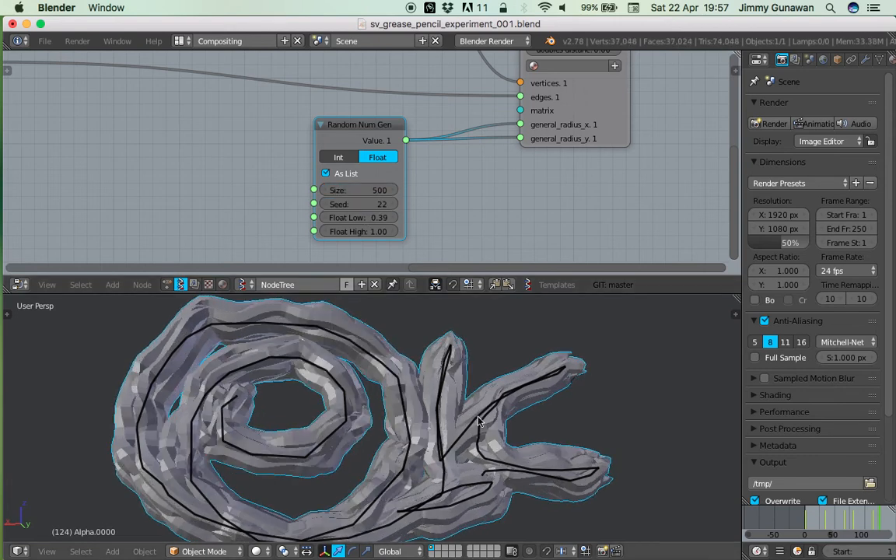
{"action": "middle_click_drag", "start_coordinate": [480, 401], "coordinate": [441, 419]}
{"action": "scroll", "coordinate": [441, 419], "scroll_direction": "down", "scroll_amount": 3}
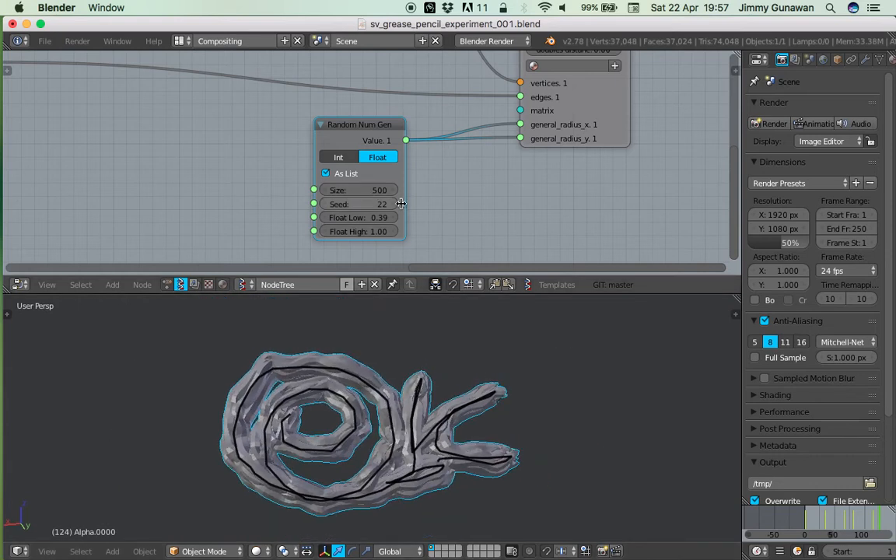
- Set Random Num Gen's Float High to 0.70 and change its Seed to 103
{"action": "left_click_drag", "start_coordinate": [376, 209], "coordinate": [366, 234]}
{"action": "left_click", "coordinate": [364, 232]}
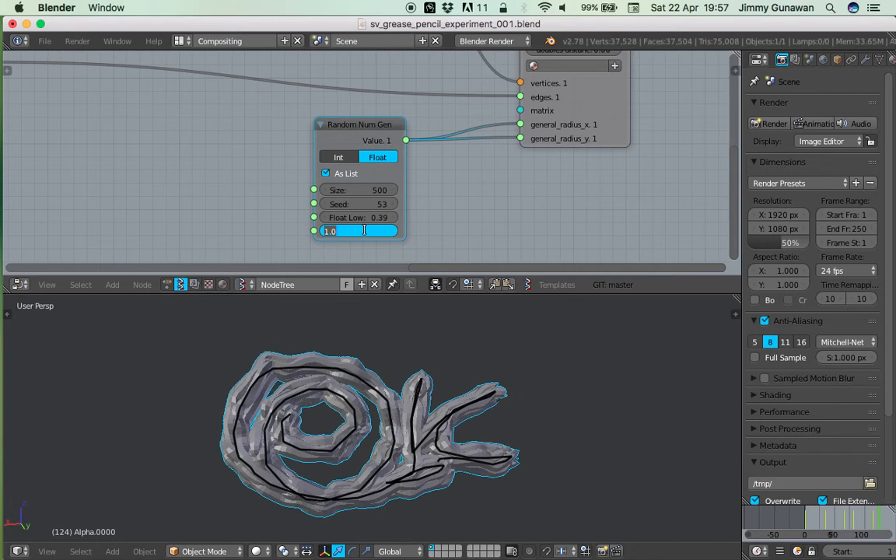
{"action": "key", "text": "Return"}
{"action": "left_click_drag", "start_coordinate": [365, 205], "coordinate": [379, 334]}
{"action": "scroll", "coordinate": [370, 373], "scroll_direction": "up", "scroll_amount": 4}
{"action": "scroll", "coordinate": [367, 375], "scroll_direction": "right", "scroll_amount": 4}
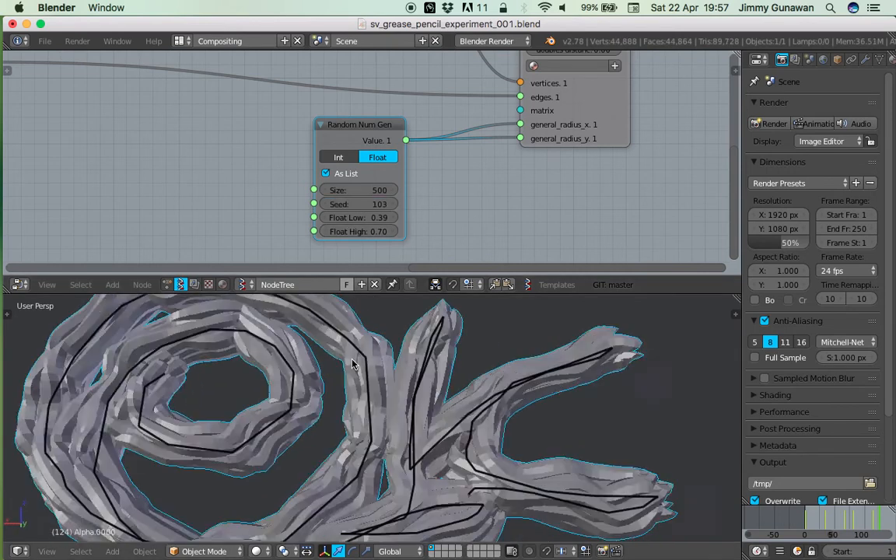
- Examine the randomised strand mesh in wireframe and solid shading, near and from farther away
{"action": "key", "text": "z"}
{"action": "key", "text": "z"}
{"action": "key", "text": "z"}
{"action": "key", "text": "z"}
{"action": "scroll", "coordinate": [369, 380], "scroll_direction": "down", "scroll_amount": 3}
{"action": "middle_click_drag", "start_coordinate": [369, 380], "coordinate": [437, 397]}
{"action": "scroll", "coordinate": [434, 420], "scroll_direction": "down", "scroll_amount": 3}
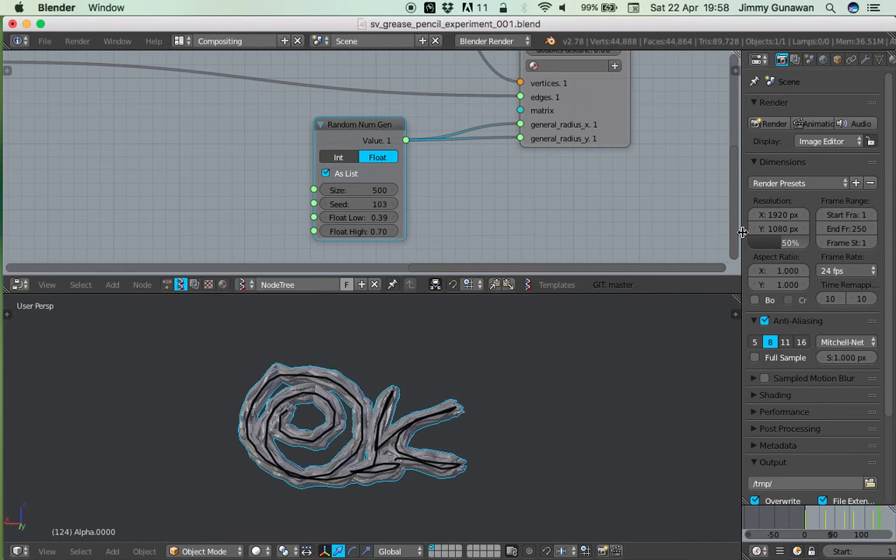
- Widen the Properties editor and save the file over sv_grease_pencil_experiment_001.blend
{"action": "left_click_drag", "start_coordinate": [719, 230], "coordinate": [633, 247]}
{"action": "scroll", "coordinate": [414, 394], "scroll_direction": "up", "scroll_amount": 3}
{"action": "middle_click_drag", "start_coordinate": [414, 394], "coordinate": [408, 361]}
{"action": "key", "text": "ctrl+s"}
{"action": "left_click", "coordinate": [408, 361]}
- Duplicate the strand mesh, place the copy above the original and enable Cloth physics on it
{"action": "scroll", "coordinate": [360, 394], "scroll_direction": "up", "scroll_amount": 4}
{"action": "scroll", "coordinate": [356, 395], "scroll_direction": "down", "scroll_amount": 4}
{"action": "scroll", "coordinate": [358, 393], "scroll_direction": "down", "scroll_amount": 3}
{"action": "key", "text": "shift+d"}
{"action": "scroll", "coordinate": [424, 336], "scroll_direction": "up", "scroll_amount": 4}
{"action": "left_click", "coordinate": [443, 399]}
{"action": "left_click", "coordinate": [826, 60]}
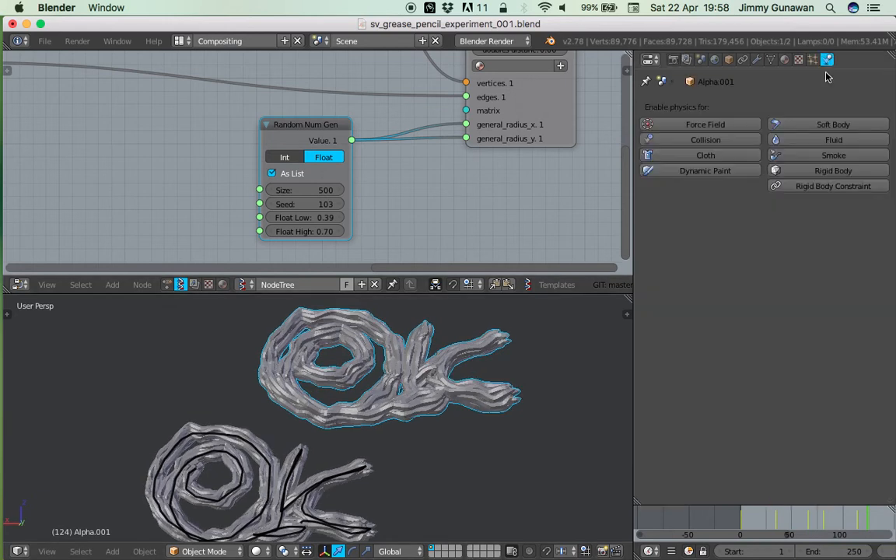
{"action": "left_click", "coordinate": [708, 156]}
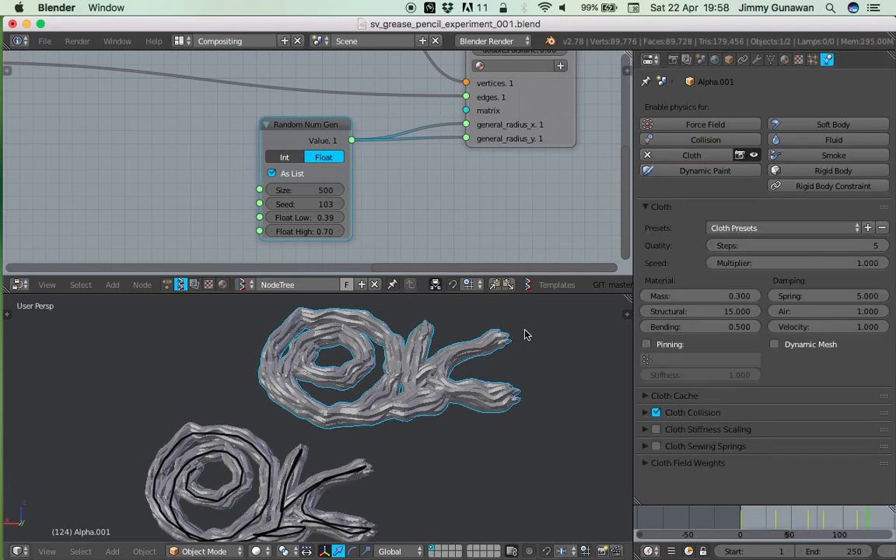
- Remove the sv_subsurf modifier from the duplicated mesh
{"action": "left_click", "coordinate": [756, 59]}
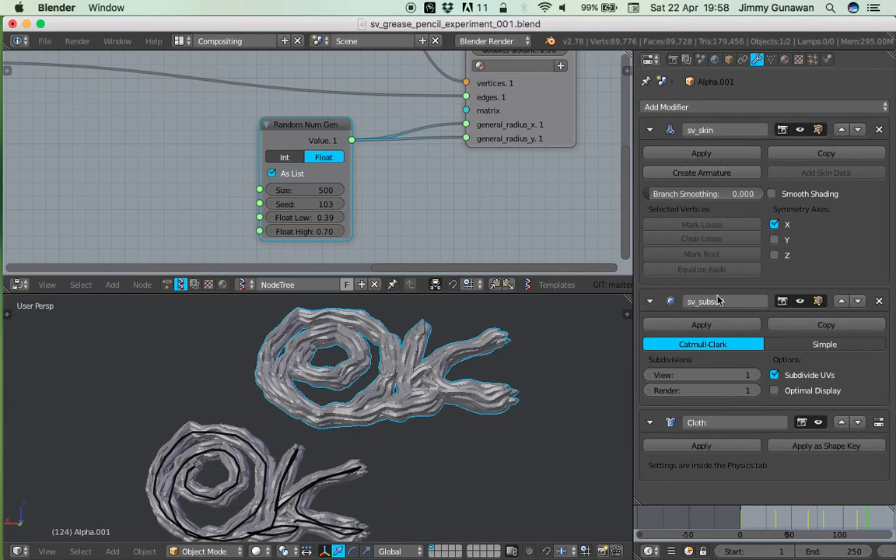
{"action": "left_click", "coordinate": [670, 376]}
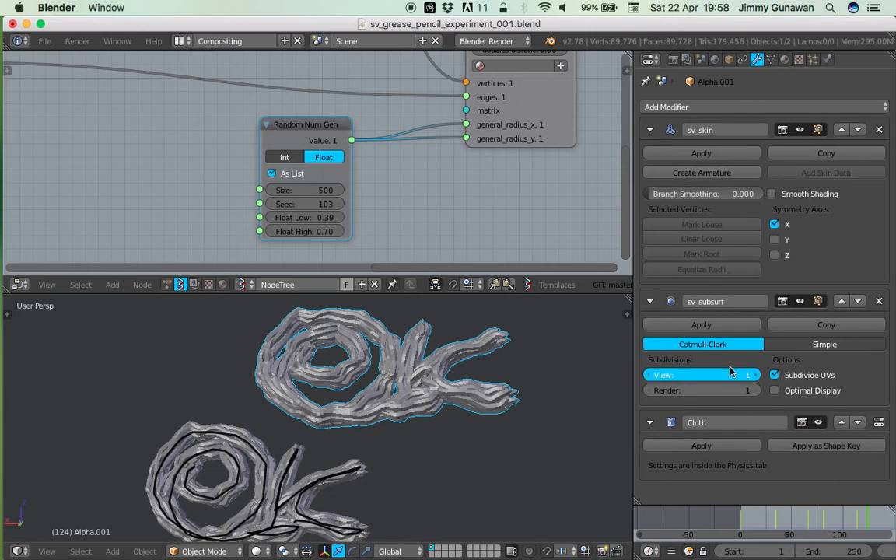
{"action": "left_click", "coordinate": [880, 302]}
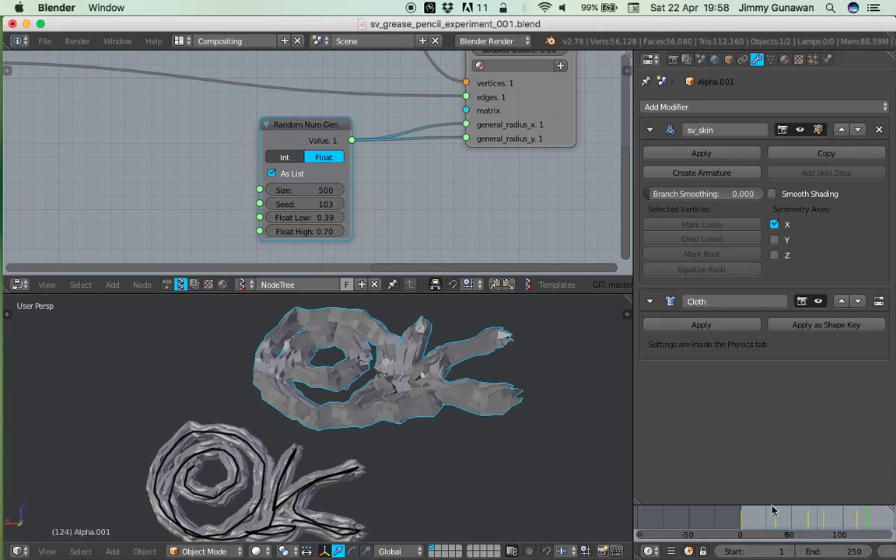
- Return the timeline to frame 1 and briefly play the duplicate's cloth simulation
{"action": "left_click_drag", "start_coordinate": [748, 521], "coordinate": [787, 522]}
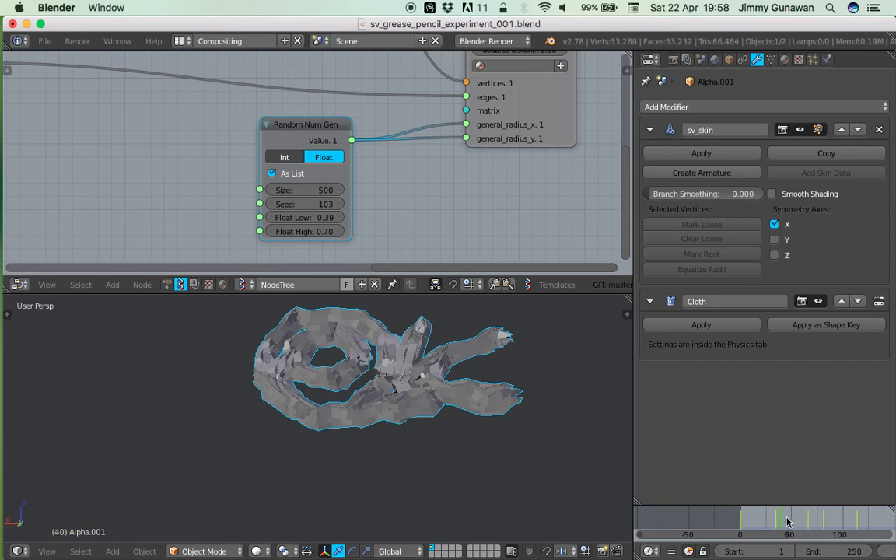
{"action": "scroll", "coordinate": [781, 550], "scroll_direction": "right", "scroll_amount": 8}
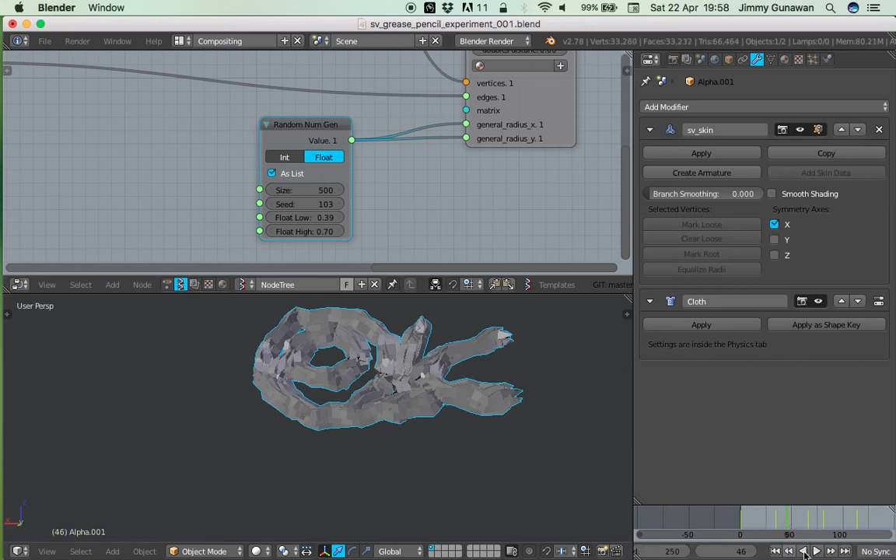
{"action": "left_click", "coordinate": [735, 550]}
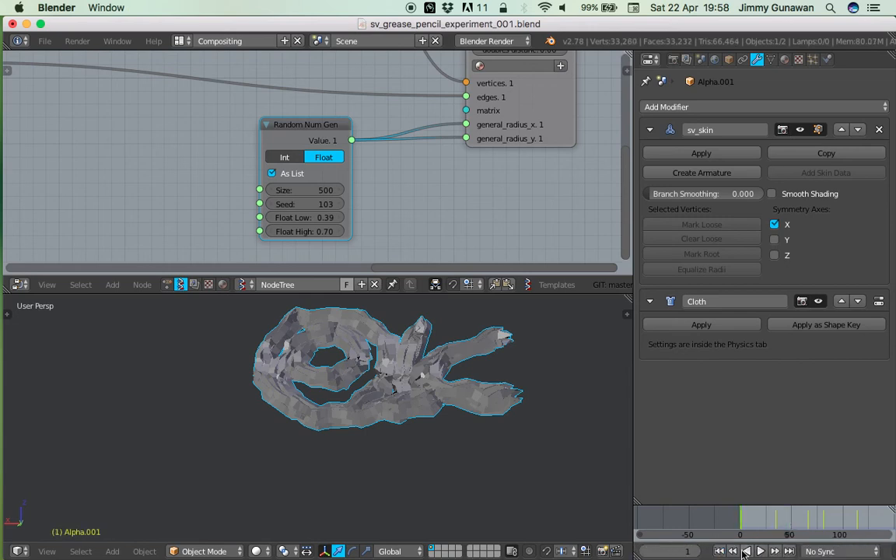
{"action": "left_click", "coordinate": [760, 550]}
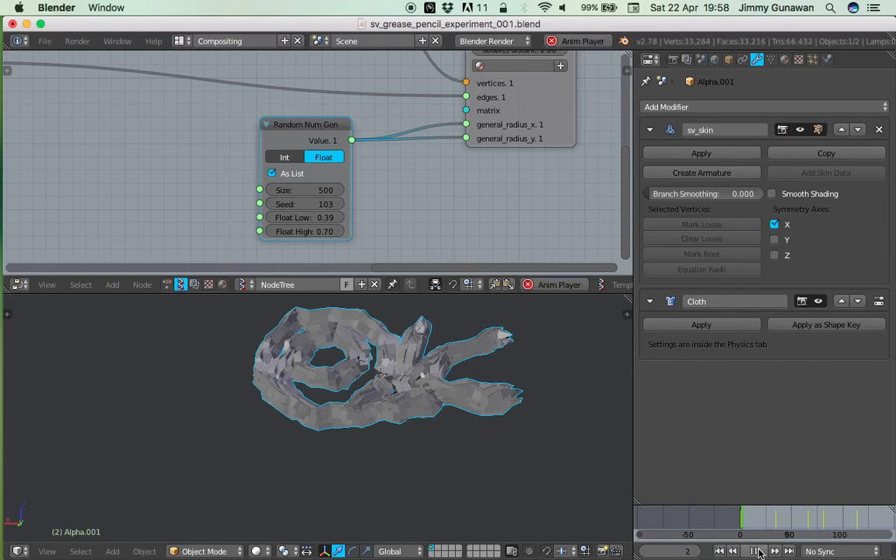
{"action": "left_click", "coordinate": [754, 551]}
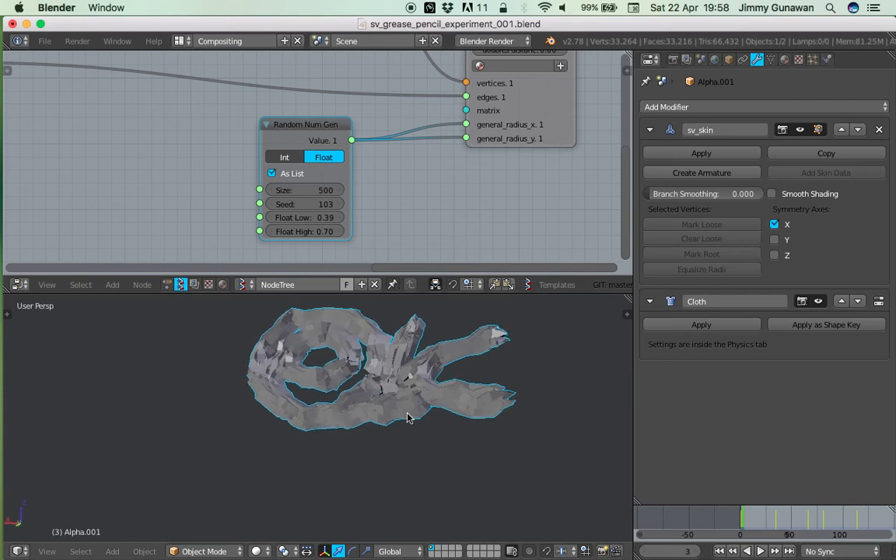
- Apply the Cotton cloth preset to the duplicated mesh, and delete that duplicate
{"action": "left_click", "coordinate": [826, 60]}
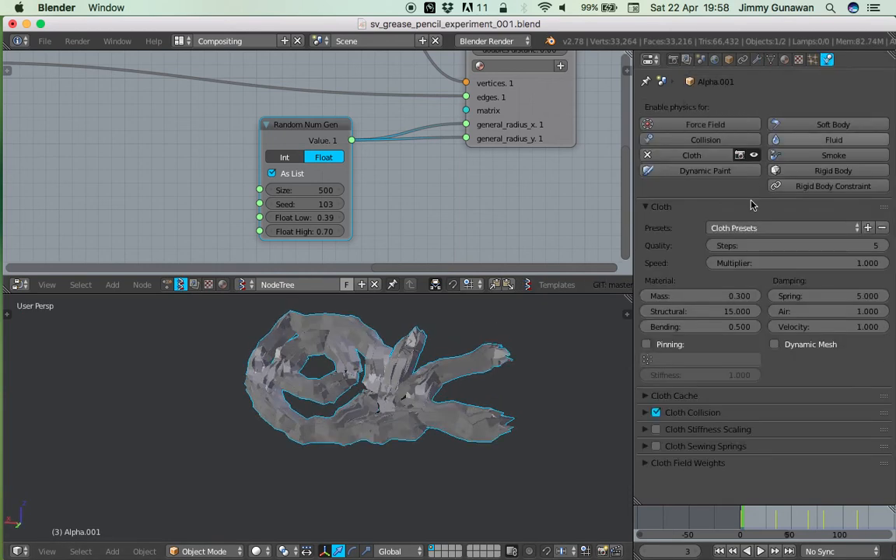
{"action": "left_click", "coordinate": [731, 228]}
{"action": "left_click", "coordinate": [739, 246]}
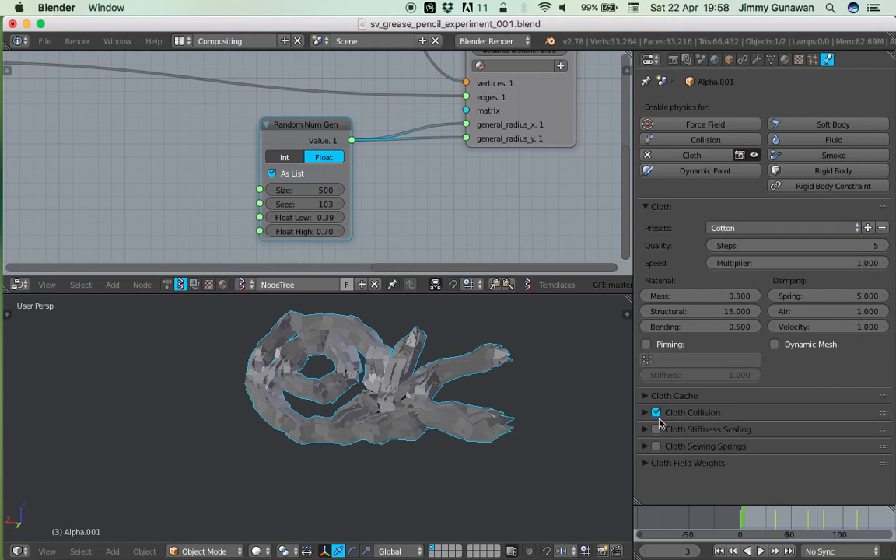
{"action": "key", "text": "Delete"}
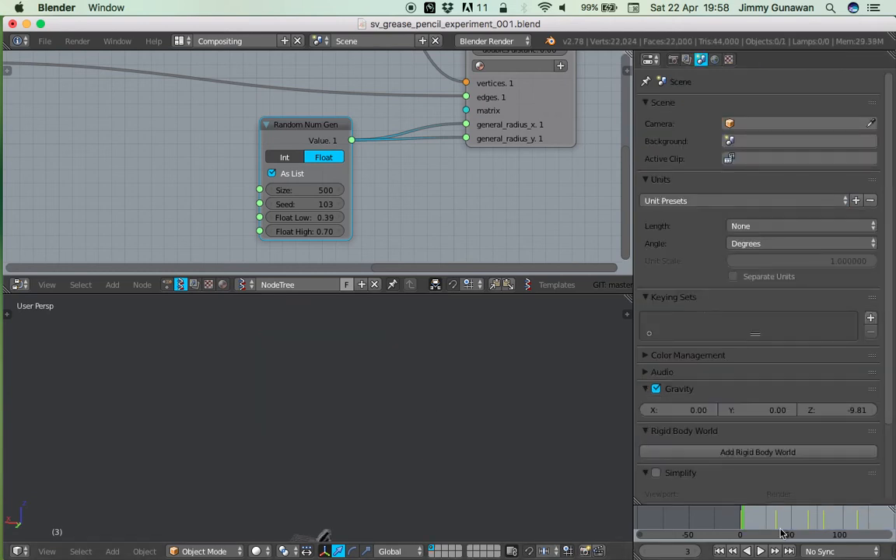
- Move the timeline to frame 52, select the strand mesh and examine how it follows the Grease Pencil stroke
{"action": "left_click_drag", "start_coordinate": [761, 522], "coordinate": [792, 523]}
{"action": "mouse_move", "coordinate": [435, 155]}
{"action": "middle_mouse_down"}
{"action": "mouse_move", "coordinate": [408, 213]}
{"action": "mouse_move", "coordinate": [380, 230]}
{"action": "middle_mouse_up"}
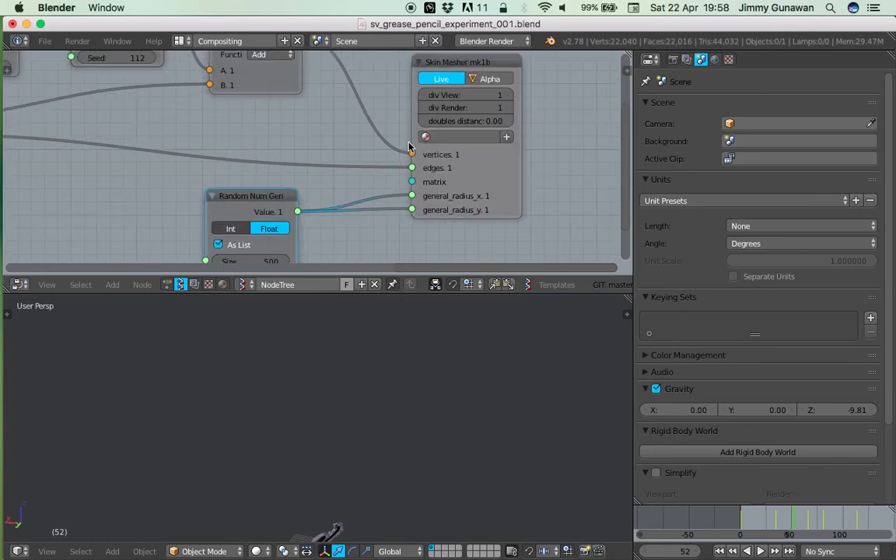
{"action": "scroll", "coordinate": [376, 444], "scroll_direction": "up", "scroll_amount": 4}
{"action": "right_click", "coordinate": [349, 411]}
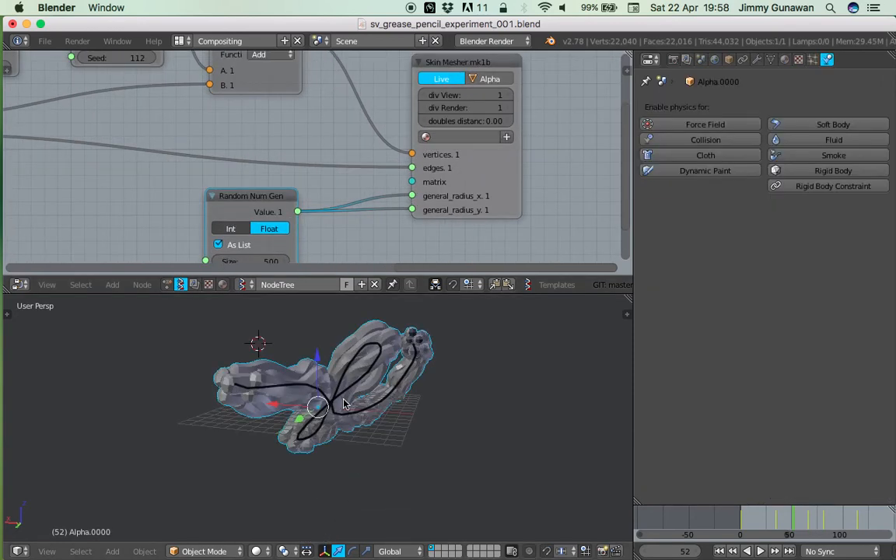
{"action": "scroll", "coordinate": [303, 358], "scroll_direction": "up", "scroll_amount": 6}
{"action": "scroll", "coordinate": [318, 389], "scroll_direction": "down", "scroll_amount": 3}
{"action": "left_click", "coordinate": [98, 324]}
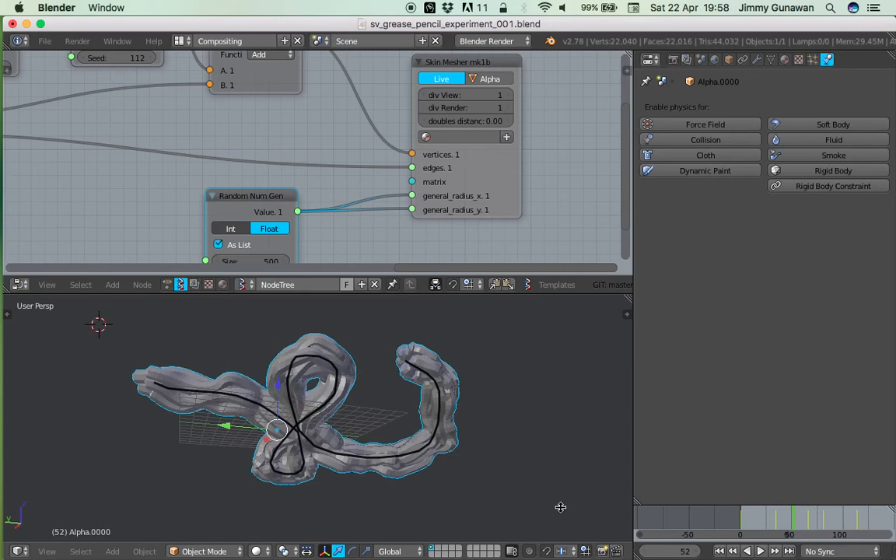
{"action": "key", "text": "alt+a"}
{"action": "key", "text": "alt+a"}
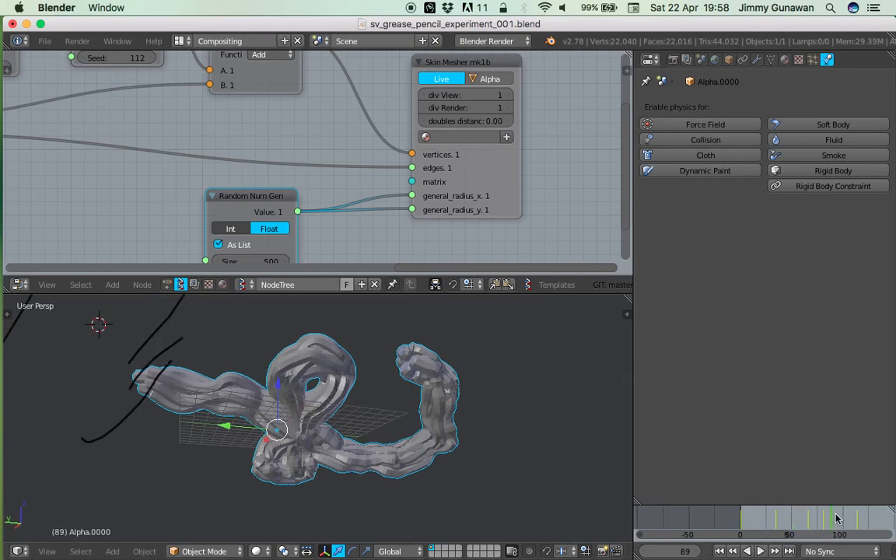
- Move the timeline to frame 94 and inspect the skinned strokes from several angles
{"action": "left_click", "coordinate": [837, 516]}
{"action": "scroll", "coordinate": [261, 427], "scroll_direction": "down", "scroll_amount": 3}
{"action": "middle_click_drag", "start_coordinate": [262, 426], "coordinate": [405, 463]}
{"action": "middle_click_drag", "start_coordinate": [316, 394], "coordinate": [260, 388]}
{"action": "middle_click_drag", "start_coordinate": [435, 358], "coordinate": [263, 447]}
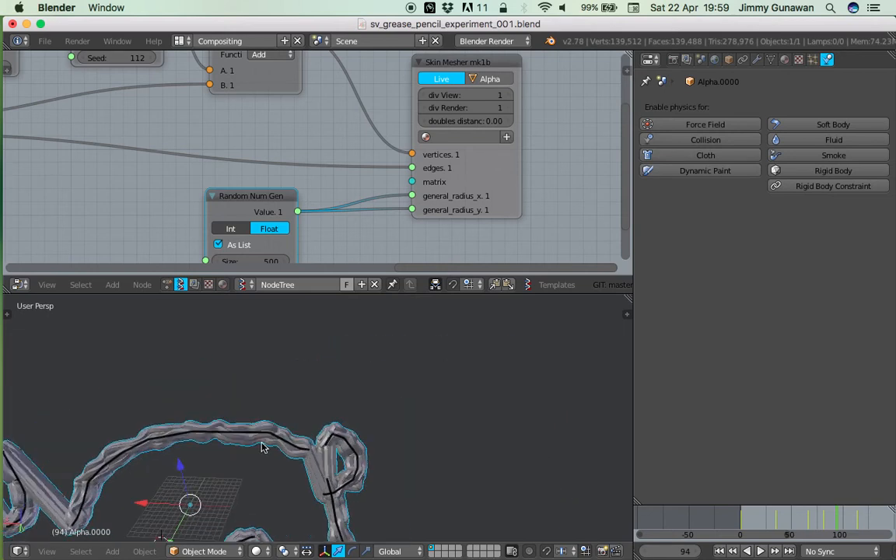
{"action": "mouse_move", "coordinate": [350, 390]}
{"action": "left_mouse_down"}
{"action": "mouse_move", "coordinate": [419, 362]}
{"action": "mouse_move", "coordinate": [435, 450]}
{"action": "left_mouse_up"}
{"action": "left_click_drag", "start_coordinate": [512, 368], "coordinate": [545, 377]}
{"action": "left_click_drag", "start_coordinate": [551, 438], "coordinate": [538, 445]}
- Go to frame 108 and examine the skinned strokes along with the node chain from UV Connection to Skin Mesher
{"action": "left_click", "coordinate": [851, 518]}
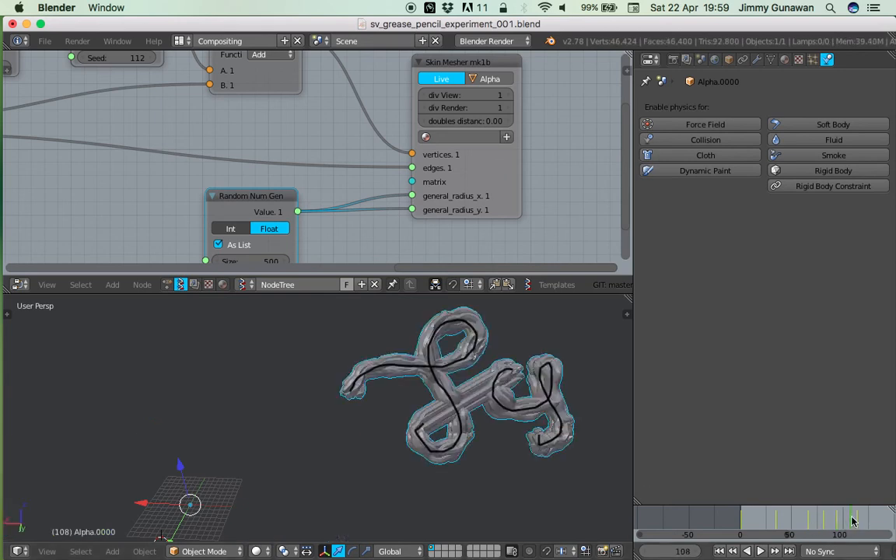
{"action": "mouse_move", "coordinate": [403, 372]}
{"action": "middle_mouse_down", "text": "shift"}
{"action": "mouse_move", "coordinate": [272, 391]}
{"action": "mouse_move", "coordinate": [300, 392]}
{"action": "mouse_move", "coordinate": [139, 383]}
{"action": "middle_mouse_up", "text": "shift"}
{"action": "scroll", "coordinate": [260, 408], "scroll_direction": "up", "scroll_amount": 4}
{"action": "scroll", "coordinate": [260, 412], "scroll_direction": "down", "scroll_amount": 2}
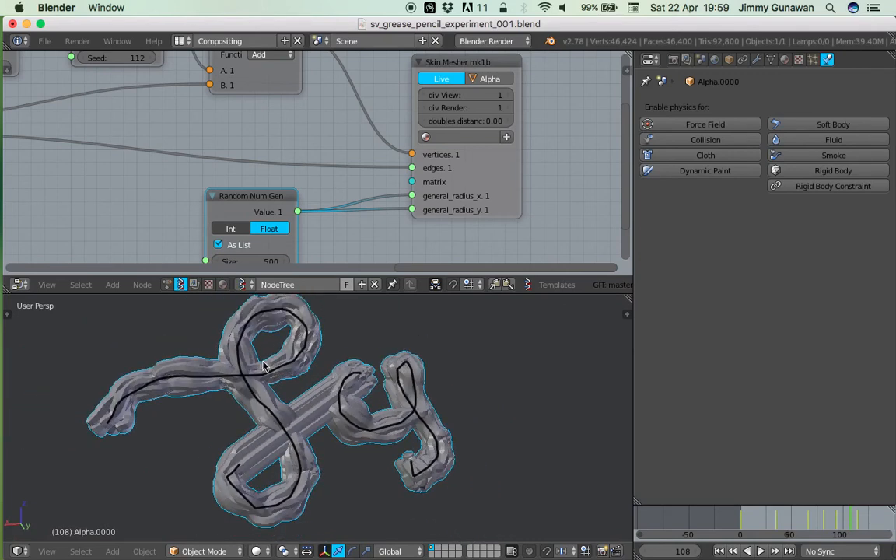
{"action": "mouse_move", "coordinate": [338, 428]}
{"action": "middle_mouse_down"}
{"action": "mouse_move", "coordinate": [266, 372]}
{"action": "mouse_move", "coordinate": [320, 371]}
{"action": "middle_mouse_up"}
{"action": "middle_click_drag", "start_coordinate": [385, 89], "coordinate": [410, 160]}
{"action": "left_click_drag", "start_coordinate": [263, 142], "coordinate": [252, 120]}
{"action": "middle_click_drag", "start_coordinate": [335, 400], "coordinate": [353, 416]}
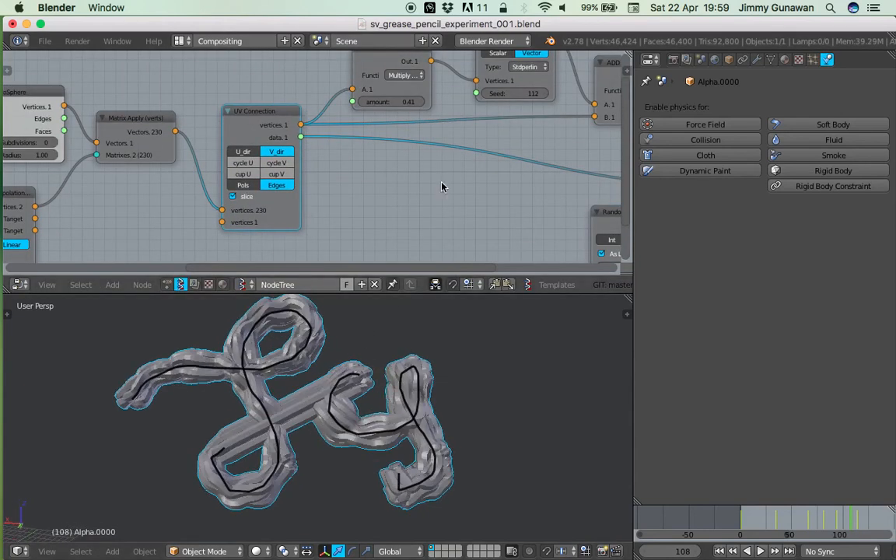
{"action": "middle_click_drag", "start_coordinate": [513, 149], "coordinate": [300, 182]}
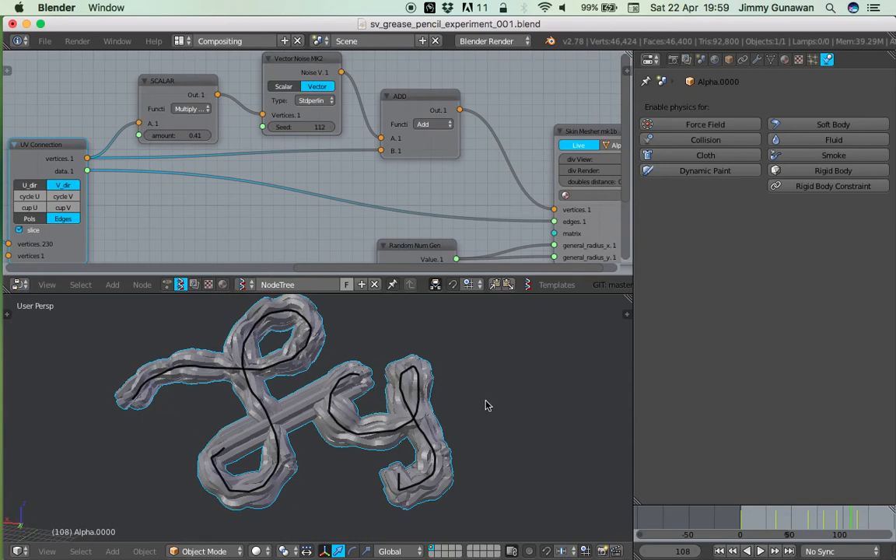
- Delete the Skin Mesher and Random Num Gen nodes from the tree
{"action": "middle_click_drag", "start_coordinate": [618, 146], "coordinate": [440, 141]}
{"action": "left_click_drag", "start_coordinate": [438, 128], "coordinate": [504, 124]}
{"action": "middle_click_drag", "start_coordinate": [447, 159], "coordinate": [440, 150]}
{"action": "left_click_drag", "start_coordinate": [489, 114], "coordinate": [444, 104]}
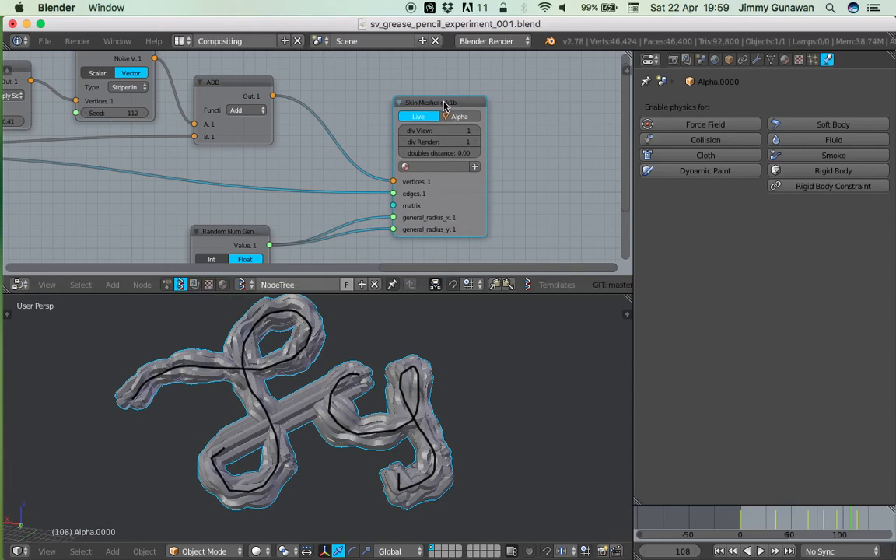
{"action": "key", "text": "x"}
{"action": "left_click", "coordinate": [229, 240]}
{"action": "key", "text": "x"}
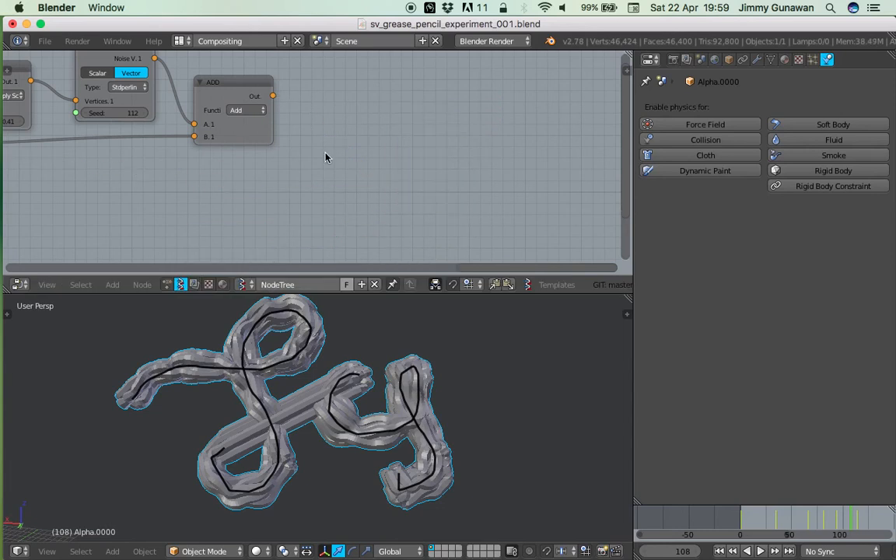
- Add a Polyline Viewer MK1 node beside the ADD node and connect ADD's output to its vertices input
{"action": "middle_click_drag", "start_coordinate": [330, 134], "coordinate": [359, 152]}
{"action": "key", "text": "alt+space"}
{"action": "type", "text": "sepa"}
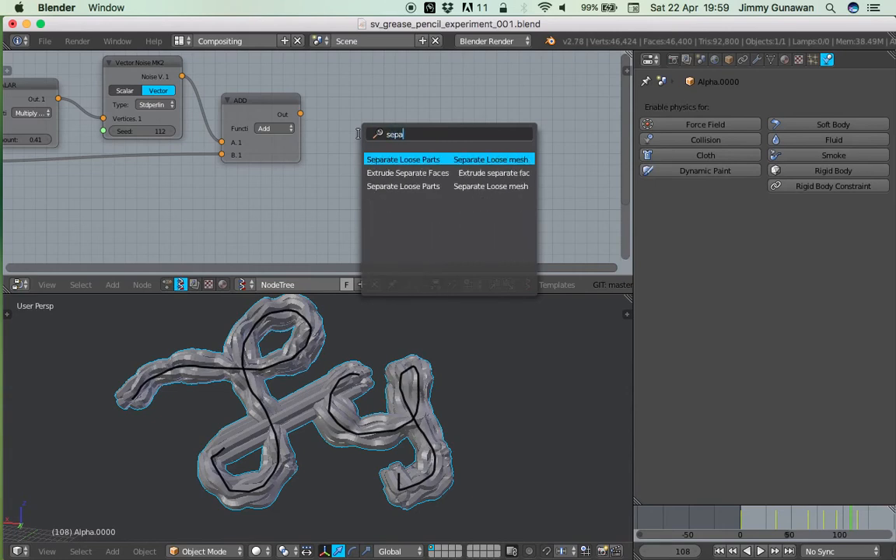
{"action": "key", "text": "BackSpace"}
{"action": "key", "text": "BackSpace"}
{"action": "key", "text": "BackSpace"}
{"action": "key", "text": "BackSpace"}
{"action": "type", "text": "poly"}
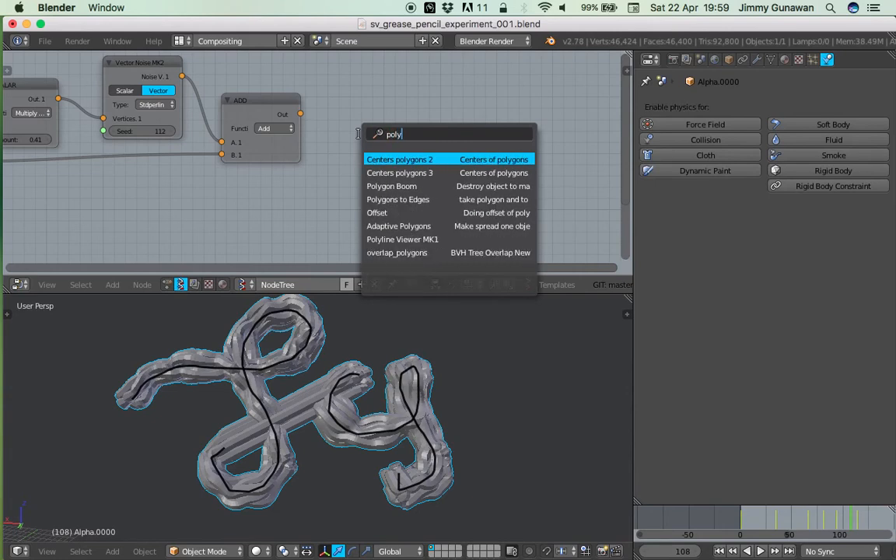
{"action": "type", "text": "li"}
{"action": "key", "text": "Return"}
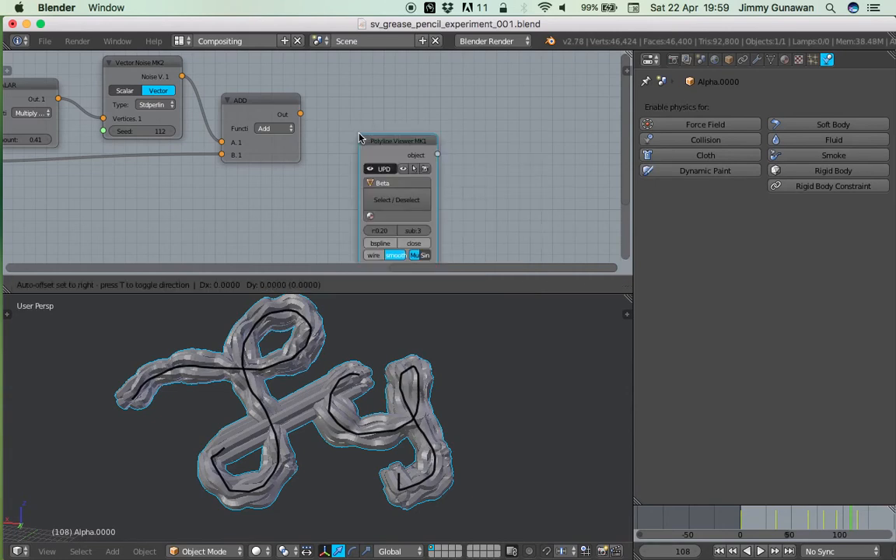
{"action": "left_click_drag", "start_coordinate": [300, 114], "coordinate": [358, 214]}
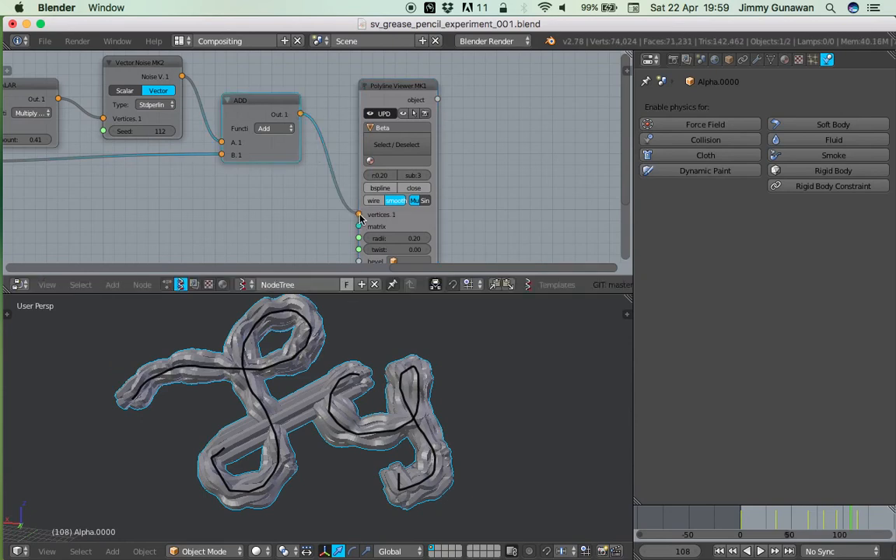
- Delete all objects from the 3D view and reconnect ADD's output to the Polyline Viewer's vertices input
{"action": "key", "text": "a"}
{"action": "key", "text": "x"}
{"action": "left_click", "coordinate": [387, 425]}
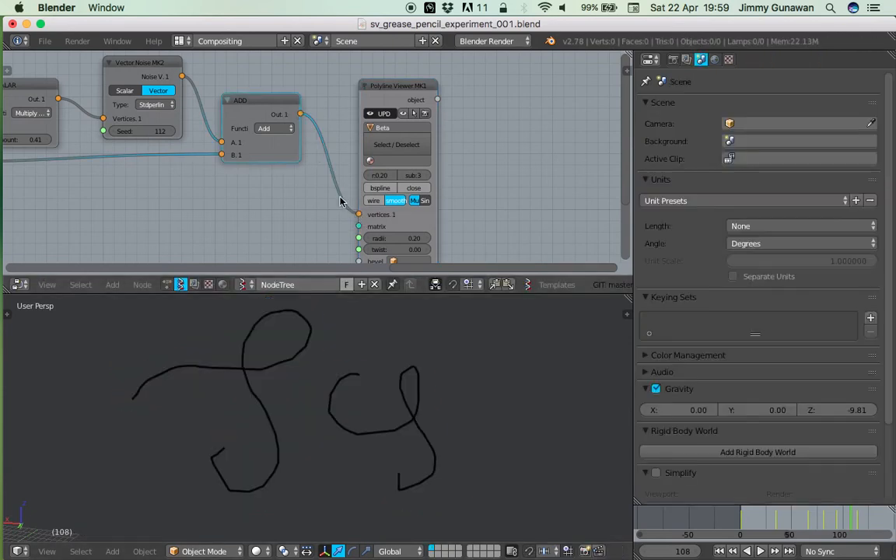
{"action": "left_click_drag", "start_coordinate": [359, 215], "coordinate": [359, 215]}
- Select the Beta curve object and examine its strands along the Grease Pencil strokes up close
{"action": "right_click", "coordinate": [357, 386]}
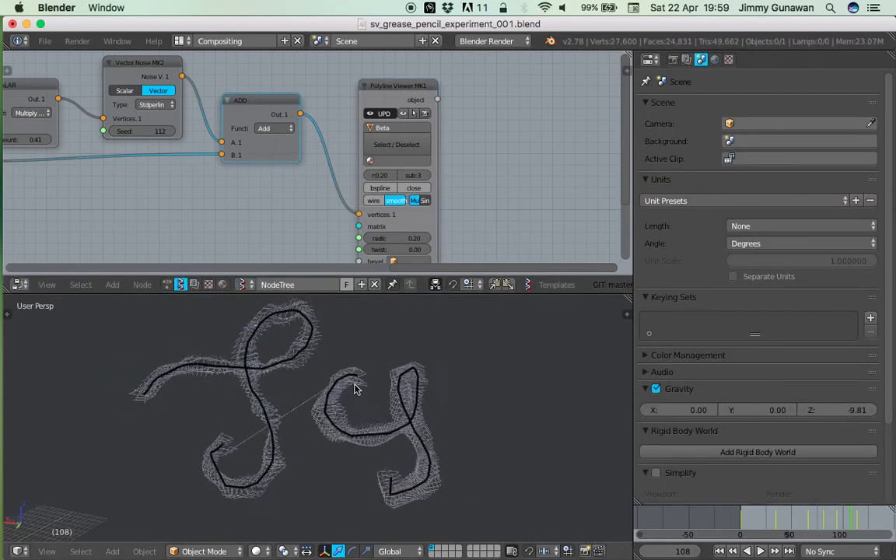
{"action": "scroll", "coordinate": [343, 414], "scroll_direction": "up", "scroll_amount": 5}
{"action": "key", "text": "a"}
{"action": "scroll", "coordinate": [380, 428], "scroll_direction": "down", "scroll_amount": 4}
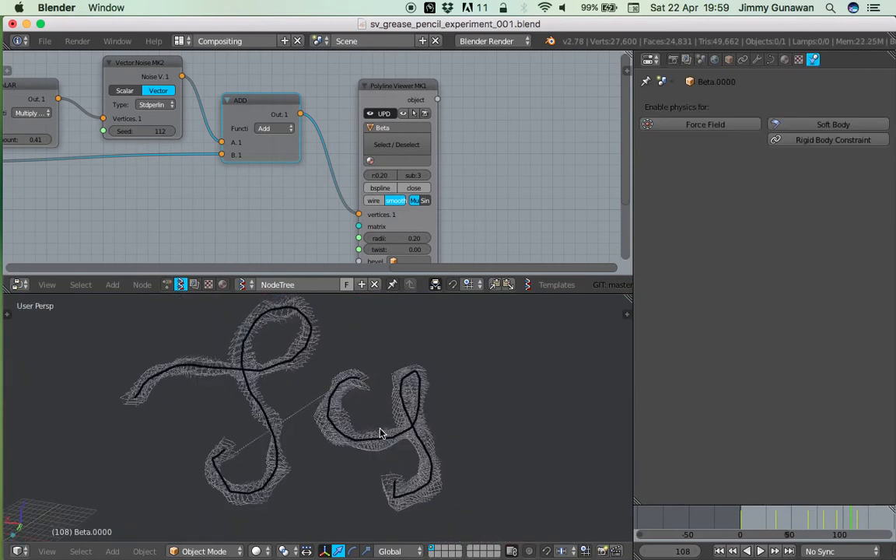
{"action": "scroll", "coordinate": [305, 413], "scroll_direction": "up", "scroll_amount": 4}
{"action": "scroll", "coordinate": [331, 429], "scroll_direction": "down", "scroll_amount": 3}
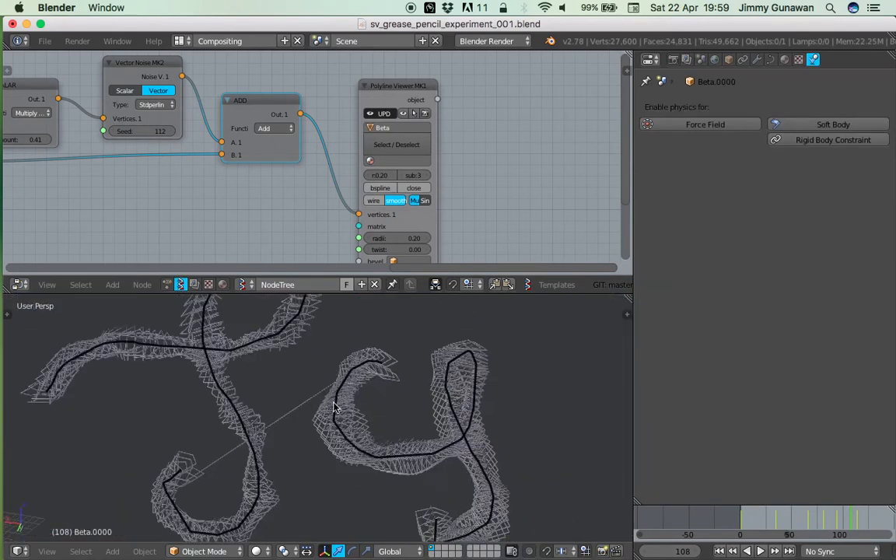
{"action": "left_click_drag", "start_coordinate": [274, 107], "coordinate": [263, 113]}
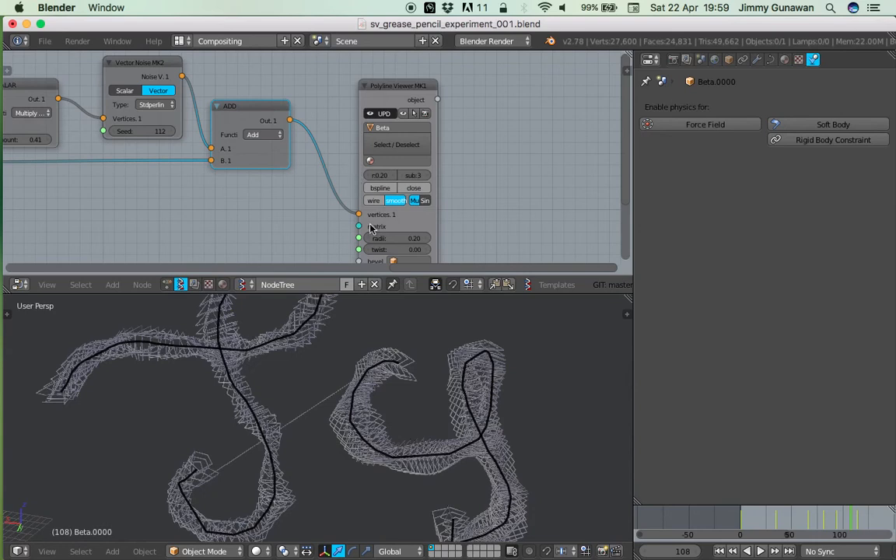
{"action": "scroll", "coordinate": [371, 227], "scroll_direction": "up", "scroll_amount": 1}
{"action": "middle_click_drag", "start_coordinate": [297, 368], "coordinate": [324, 413]}
{"action": "mouse_move", "coordinate": [313, 372]}
{"action": "middle_mouse_down"}
{"action": "mouse_move", "coordinate": [396, 342]}
{"action": "mouse_move", "coordinate": [350, 400]}
{"action": "mouse_move", "coordinate": [318, 336]}
{"action": "mouse_move", "coordinate": [254, 360]}
{"action": "mouse_move", "coordinate": [335, 311]}
{"action": "middle_mouse_up"}
{"action": "scroll", "coordinate": [389, 354], "scroll_direction": "up", "scroll_amount": 3}
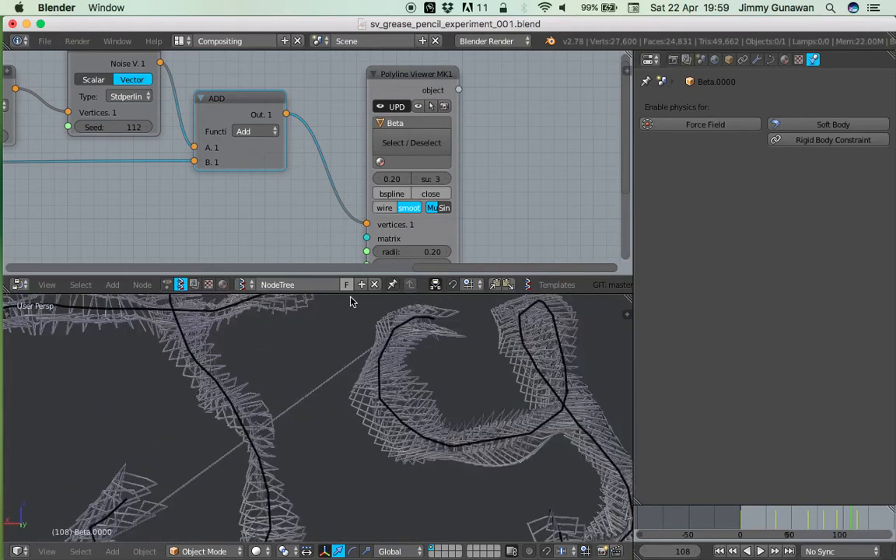
{"action": "scroll", "coordinate": [391, 200], "scroll_direction": "down", "scroll_amount": 1}
- Try the wire and bspline options of the Polyline Viewer node
{"action": "left_click", "coordinate": [391, 190]}
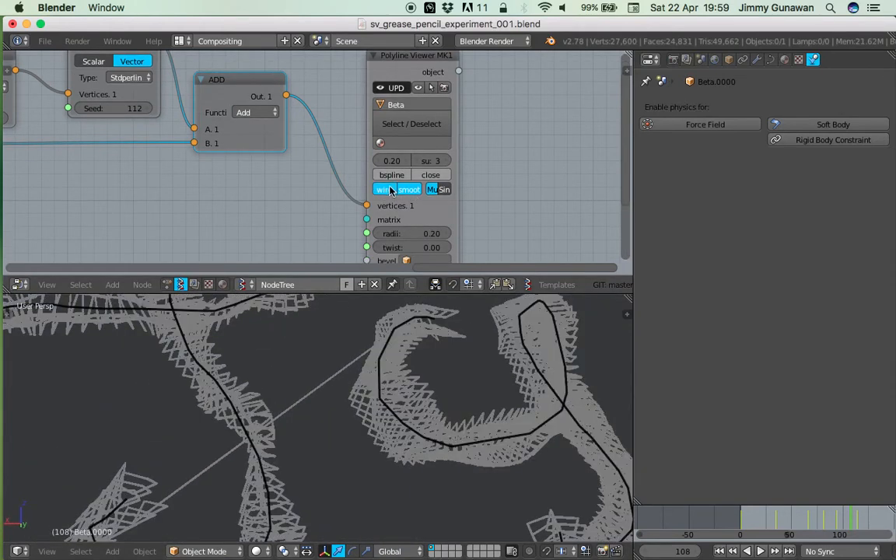
{"action": "left_click", "coordinate": [391, 189]}
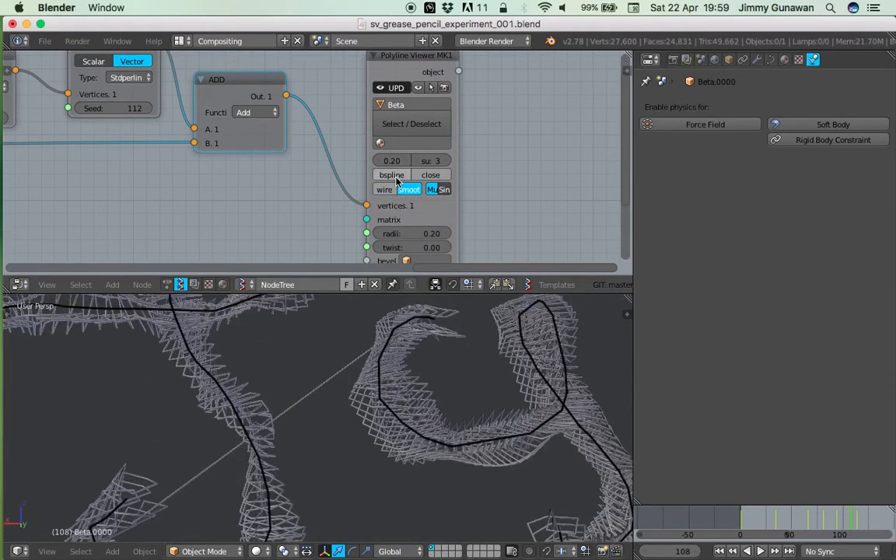
{"action": "left_click", "coordinate": [394, 175]}
{"action": "left_click", "coordinate": [394, 176]}
- Widen the Polyline Viewer node and set its radius to 1.07 and its subdiv to 0
{"action": "left_click_drag", "start_coordinate": [452, 168], "coordinate": [510, 170]}
{"action": "left_click_drag", "start_coordinate": [454, 162], "coordinate": [491, 161]}
{"action": "scroll", "coordinate": [459, 164], "scroll_direction": "up", "scroll_amount": 3}
{"action": "scroll", "coordinate": [449, 372], "scroll_direction": "down", "scroll_amount": 4}
- Enlarge the node editor area so the whole Polyline Viewer node fits in it
{"action": "middle_click_drag", "start_coordinate": [448, 372], "coordinate": [437, 321]}
{"action": "middle_click_drag", "start_coordinate": [438, 231], "coordinate": [401, 230]}
{"action": "left_click_drag", "start_coordinate": [499, 294], "coordinate": [500, 369]}
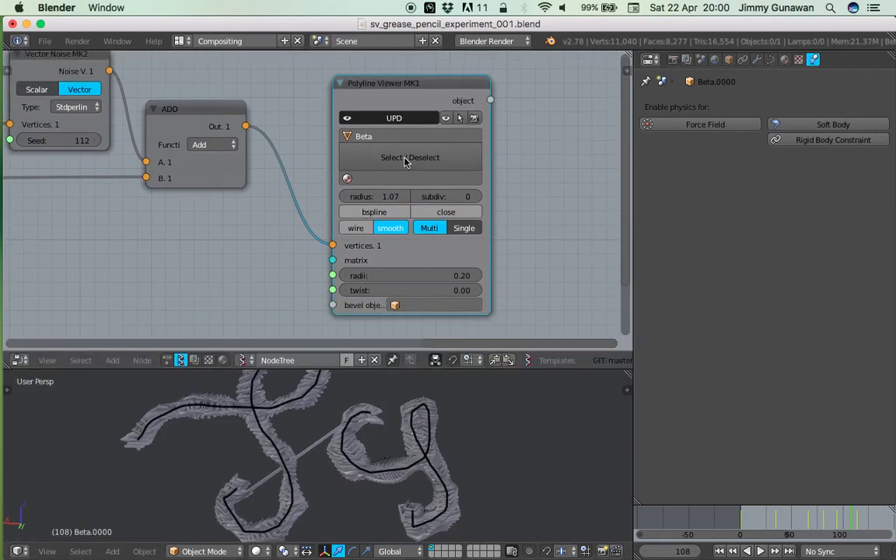
- Search the nodes for "out" and add an Object ID Out MK2 node beside the Polyline Viewer
{"action": "middle_click_drag", "start_coordinate": [404, 161], "coordinate": [359, 163]}
{"action": "left_click_drag", "start_coordinate": [443, 102], "coordinate": [492, 95]}
{"action": "middle_click_drag", "start_coordinate": [520, 129], "coordinate": [417, 129]}
{"action": "scroll", "coordinate": [429, 123], "scroll_direction": "up", "scroll_amount": 1}
{"action": "key", "text": "shift+a"}
{"action": "left_click", "coordinate": [418, 128]}
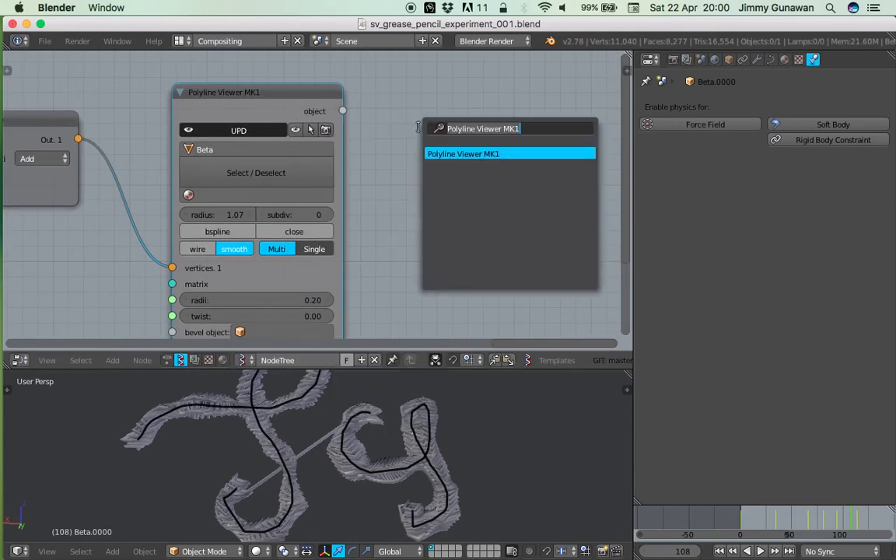
{"action": "type", "text": "out vi"}
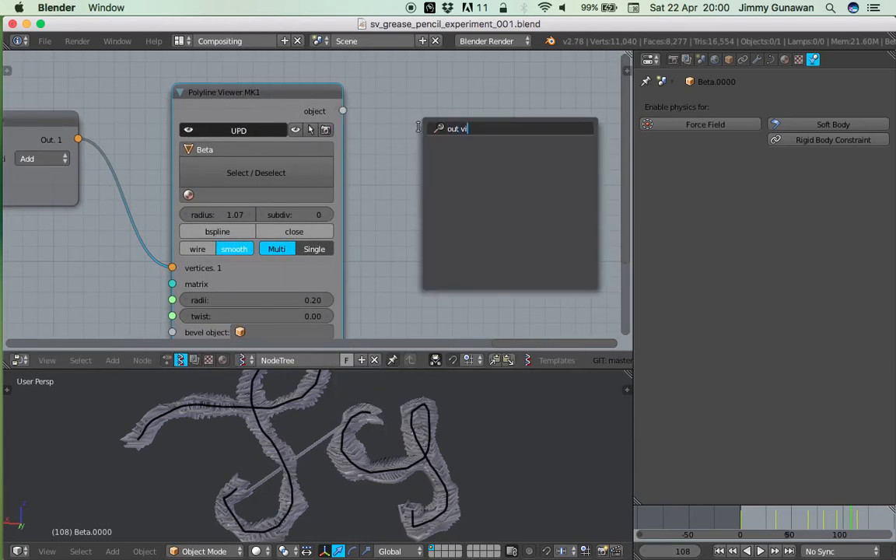
{"action": "key", "text": "BackSpace"}
{"action": "key", "text": "BackSpace"}
{"action": "key", "text": "BackSpace"}
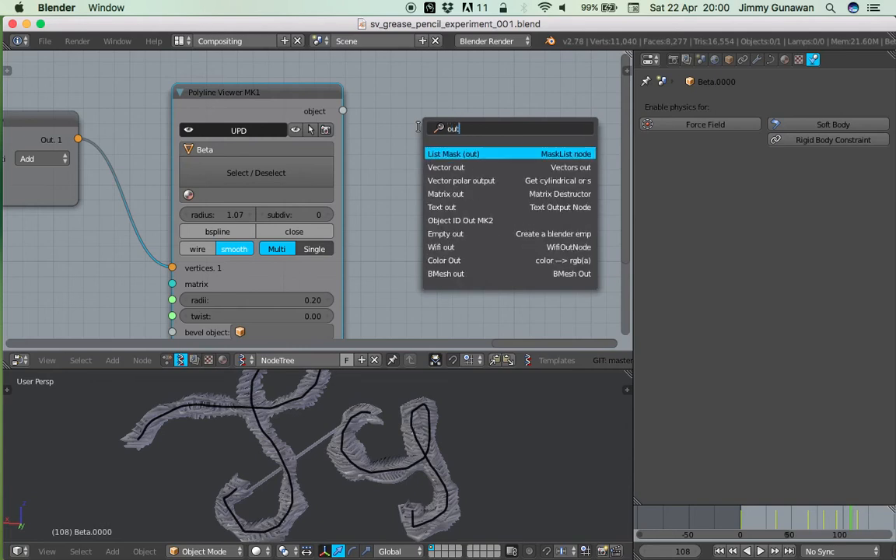
{"action": "key", "text": "Down"}
{"action": "key", "text": "Down"}
{"action": "key", "text": "Down"}
{"action": "key", "text": "Down"}
{"action": "key", "text": "Down"}
{"action": "key", "text": "Return"}
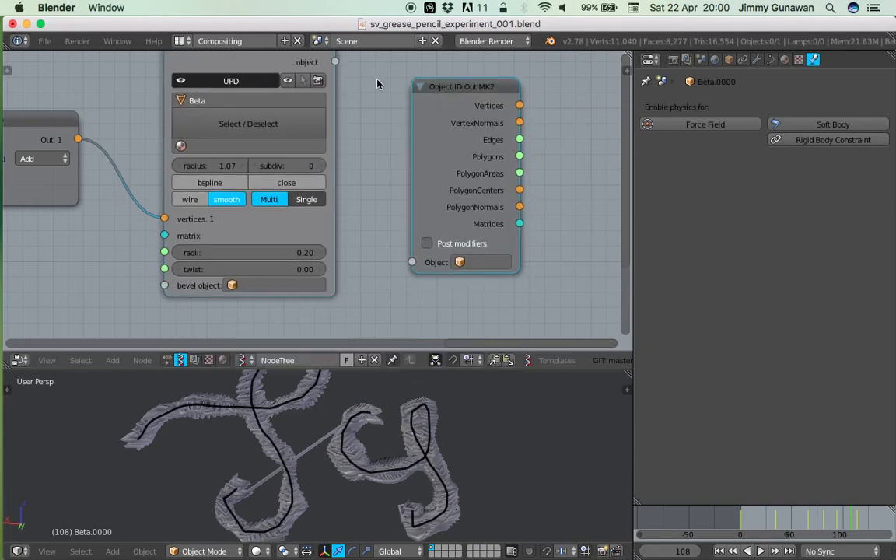
- Connect the Polyline Viewer's object output to Object ID Out MK2's object input and move that node closer
{"action": "left_click_drag", "start_coordinate": [334, 95], "coordinate": [411, 296]}
{"action": "middle_click_drag", "start_coordinate": [318, 175], "coordinate": [270, 184]}
{"action": "key", "text": "g"}
{"action": "left_click", "coordinate": [376, 153]}
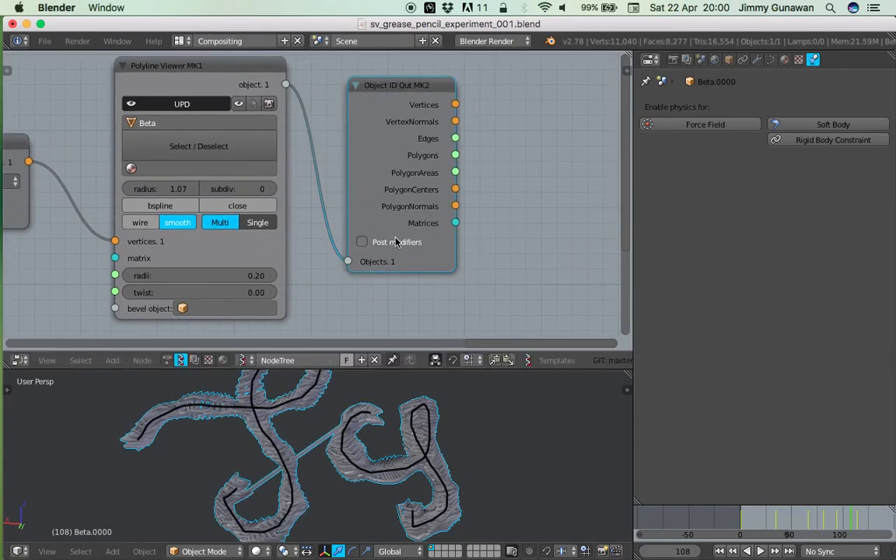
- Search the nodes for "view" and place a Viewer Draw node beside Object ID Out MK2
{"action": "middle_click_drag", "start_coordinate": [498, 184], "coordinate": [439, 191]}
{"action": "key", "text": "shift+a"}
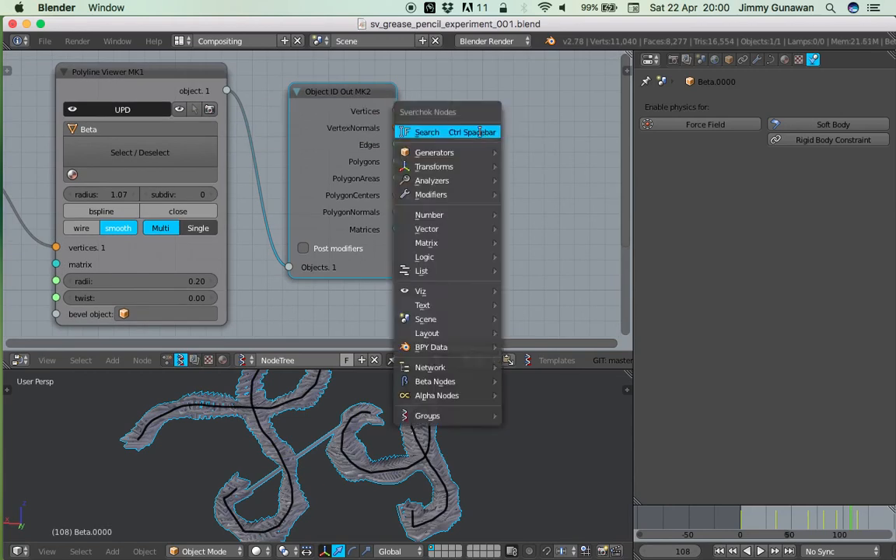
{"action": "left_click", "coordinate": [482, 133]}
{"action": "type", "text": "view"}
{"action": "key", "text": "Return"}
{"action": "left_click", "coordinate": [482, 130]}
- Connect Object ID Out's Vertices and Polygons to Viewer Draw's vertices and edg_pol inputs, hiding the Beta curves and the vertex display
{"action": "mouse_move", "coordinate": [396, 111]}
{"action": "left_mouse_down"}
{"action": "mouse_move", "coordinate": [483, 189]}
{"action": "mouse_move", "coordinate": [488, 221]}
{"action": "mouse_move", "coordinate": [501, 225]}
{"action": "left_mouse_up"}
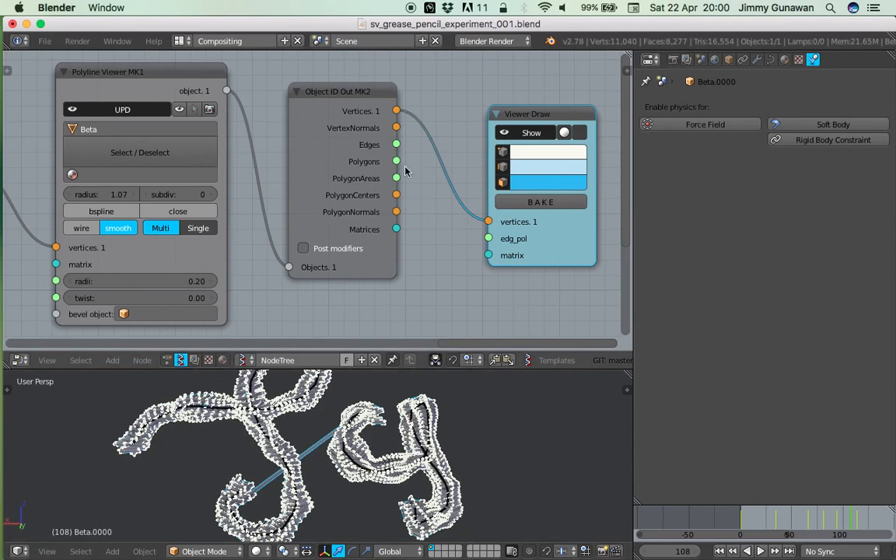
{"action": "left_click_drag", "start_coordinate": [396, 161], "coordinate": [488, 238]}
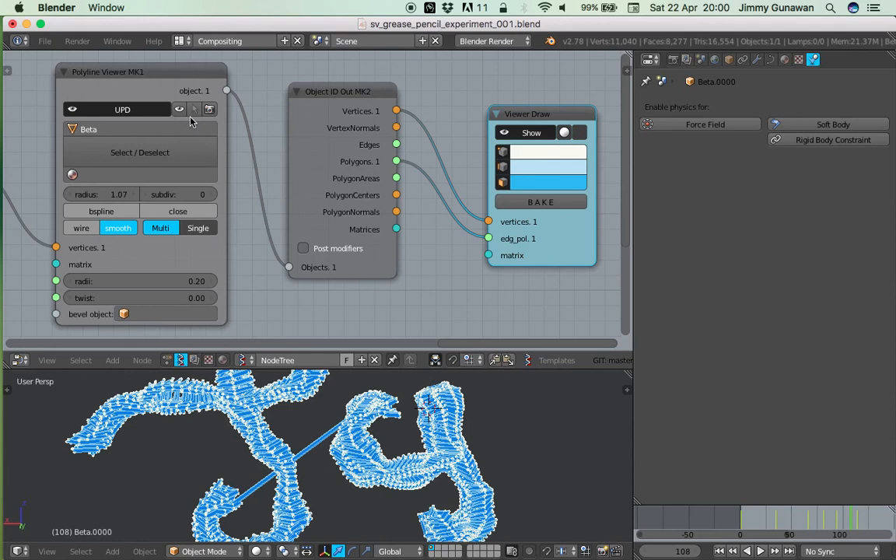
{"action": "scroll", "coordinate": [343, 400], "scroll_direction": "down", "scroll_amount": 3}
{"action": "scroll", "coordinate": [383, 409], "scroll_direction": "up", "scroll_amount": 3}
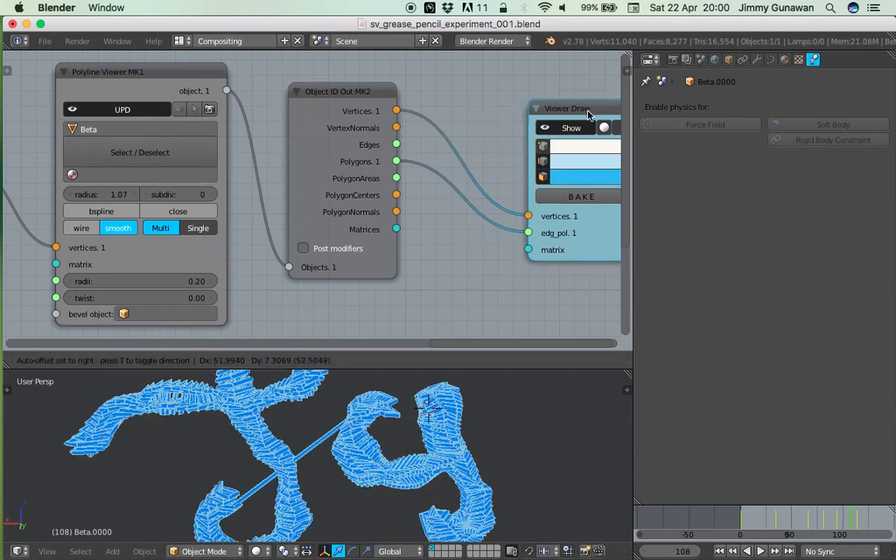
- Insert a Randomize input vertices node on the vertices link between Object ID Out MK2 and Viewer Draw
{"action": "middle_click_drag", "start_coordinate": [430, 111], "coordinate": [395, 121]}
{"action": "key", "text": "space"}
{"action": "type", "text": "random"}
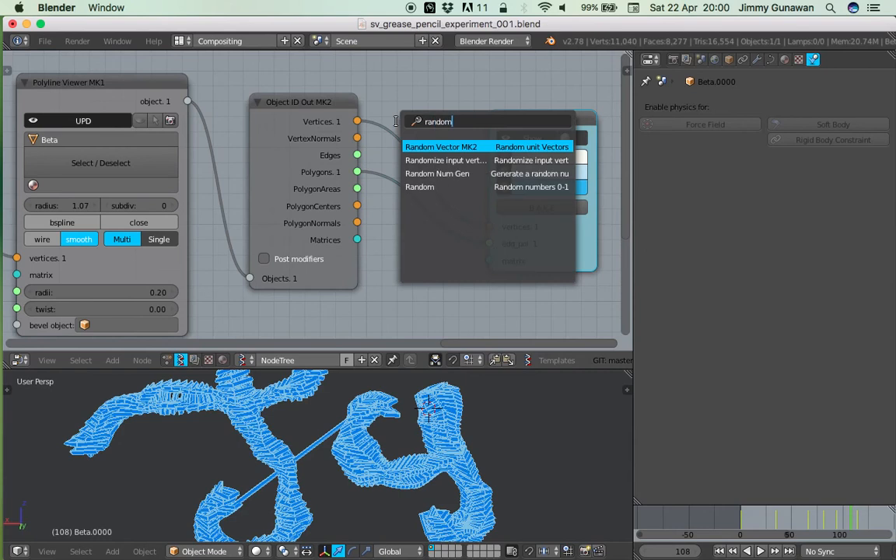
{"action": "key", "text": "Down"}
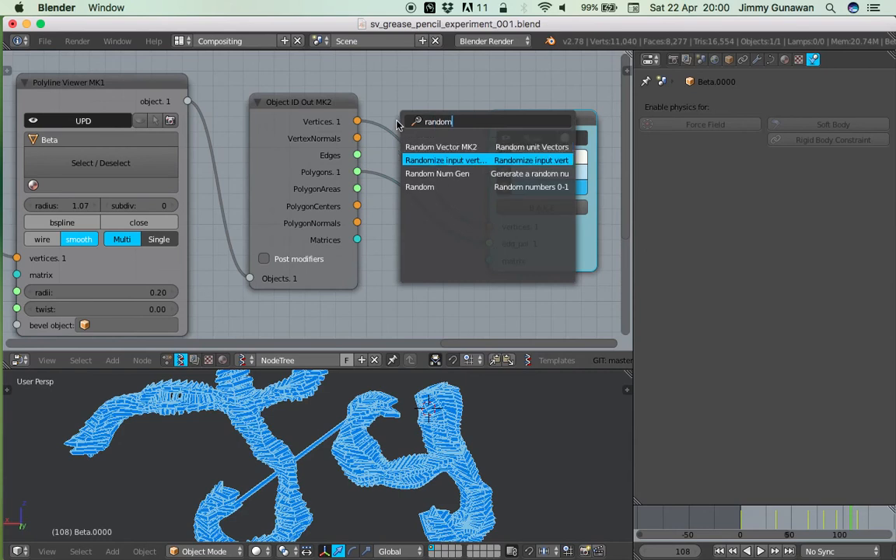
{"action": "key", "text": "Return"}
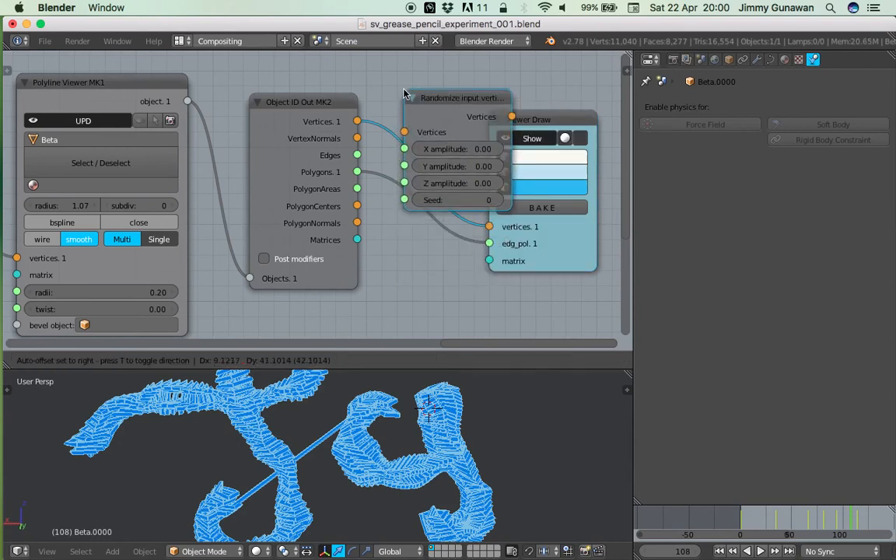
{"action": "left_click", "coordinate": [404, 94]}
- Set the X, Y and Z amplitudes of the Randomize input vertices node to 0.20
{"action": "left_click_drag", "start_coordinate": [468, 151], "coordinate": [468, 183]}
{"action": "type", "text": ".2"}
{"action": "key", "text": "Return"}
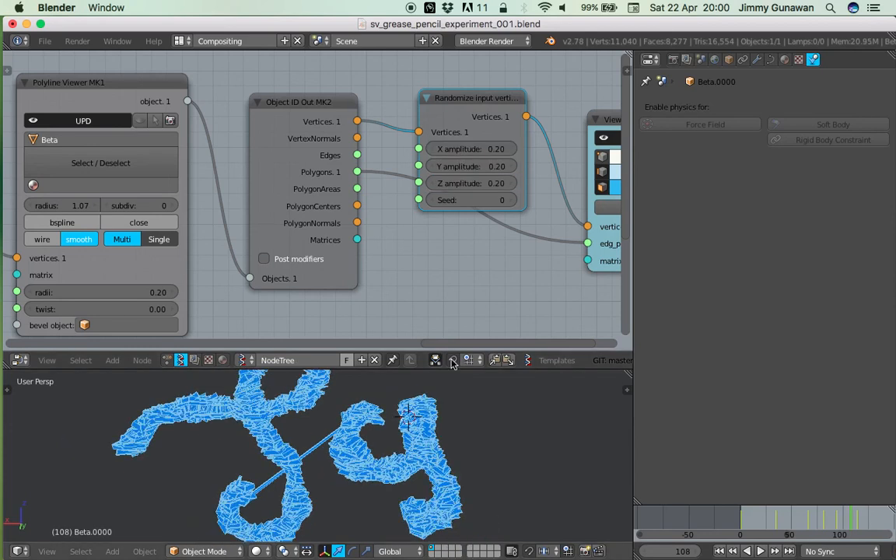
- Set all three amplitudes of the Randomize input vertices node to 0.40 and move the node slightly up
{"action": "left_click_drag", "start_coordinate": [490, 184], "coordinate": [491, 153]}
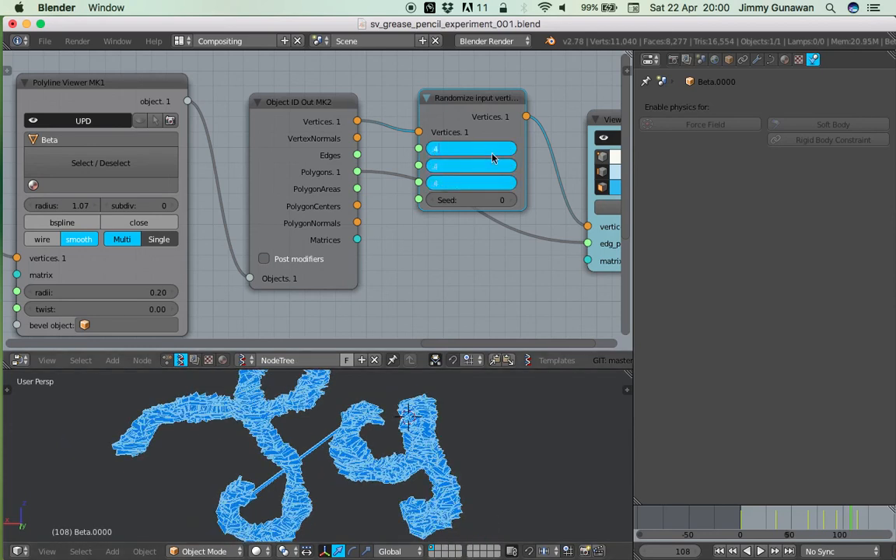
{"action": "key", "text": "Return"}
{"action": "left_click_drag", "start_coordinate": [475, 136], "coordinate": [481, 115]}
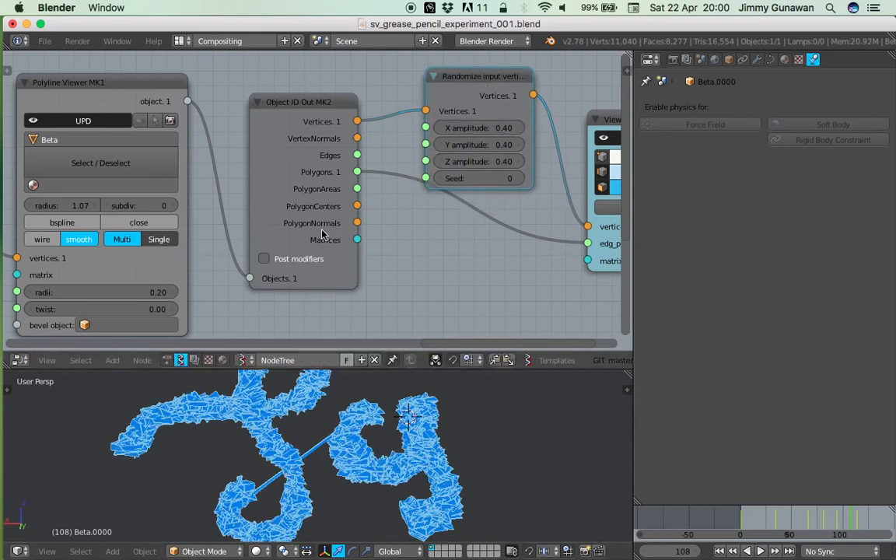
- Set the Polyline Viewer's radii to 1.16
{"action": "scroll", "coordinate": [313, 255], "scroll_direction": "left", "scroll_amount": 5}
{"action": "scroll", "coordinate": [314, 256], "scroll_direction": "down", "scroll_amount": 2}
{"action": "left_click_drag", "start_coordinate": [285, 258], "coordinate": [342, 259]}
{"action": "left_click_drag", "start_coordinate": [241, 257], "coordinate": [285, 257]}
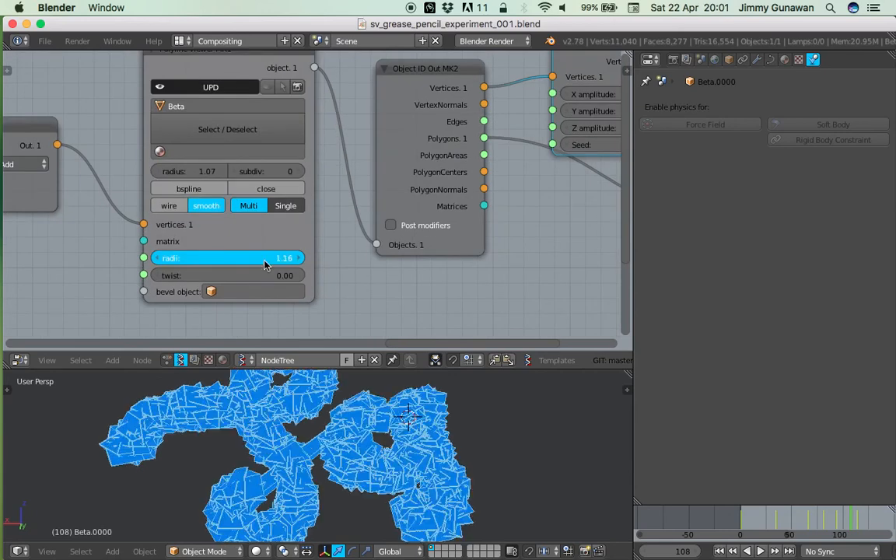
- Review the entire node chain from the Grease Pencil input nodes through to Viewer Draw
{"action": "scroll", "coordinate": [321, 249], "scroll_direction": "down", "scroll_amount": 4}
{"action": "middle_click_drag", "start_coordinate": [324, 248], "coordinate": [505, 224]}
{"action": "scroll", "coordinate": [200, 245], "scroll_direction": "down", "scroll_amount": 1}
{"action": "middle_click_drag", "start_coordinate": [55, 204], "coordinate": [374, 189]}
{"action": "scroll", "coordinate": [378, 191], "scroll_direction": "down", "scroll_amount": 5}
{"action": "left_click_drag", "start_coordinate": [278, 209], "coordinate": [223, 210]}
{"action": "middle_click_drag", "start_coordinate": [226, 198], "coordinate": [148, 216]}
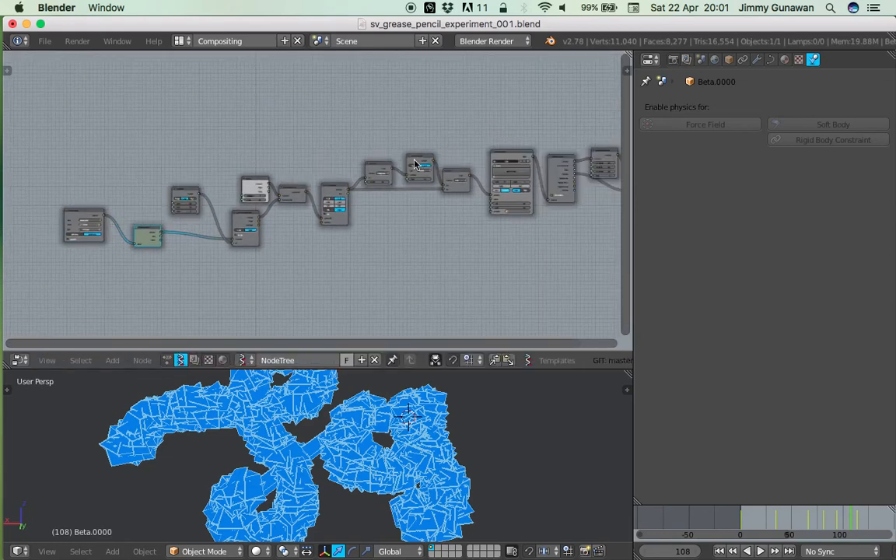
{"action": "middle_click_drag", "start_coordinate": [426, 180], "coordinate": [344, 187]}
{"action": "scroll", "coordinate": [296, 191], "scroll_direction": "up", "scroll_amount": 3}
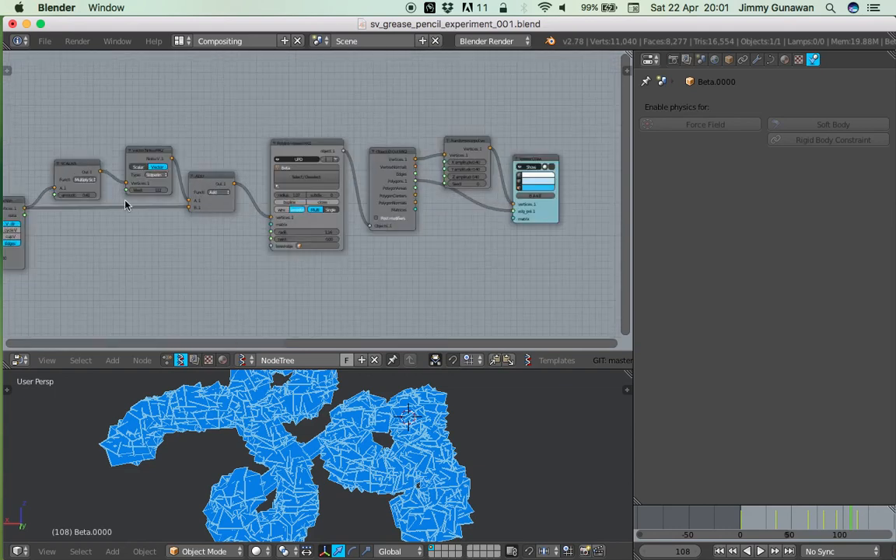
{"action": "scroll", "coordinate": [181, 194], "scroll_direction": "up", "scroll_amount": 4}
- Move the Polyline Viewer node up in the tree and examine its settings down to the bevel object input
{"action": "left_click_drag", "start_coordinate": [299, 130], "coordinate": [282, 89]}
{"action": "scroll", "coordinate": [200, 97], "scroll_direction": "up", "scroll_amount": 4}
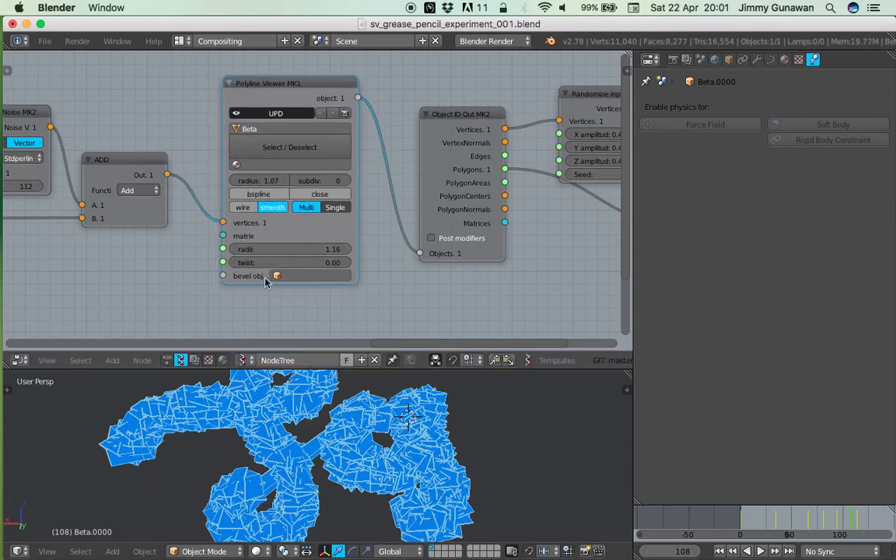
{"action": "scroll", "coordinate": [264, 276], "scroll_direction": "up", "scroll_amount": 3}
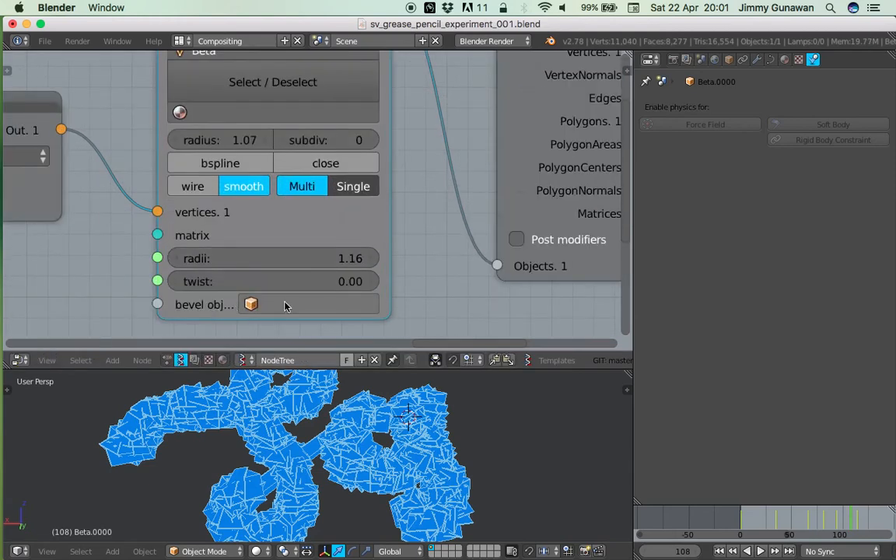
{"action": "scroll", "coordinate": [284, 306], "scroll_direction": "down", "scroll_amount": 2}
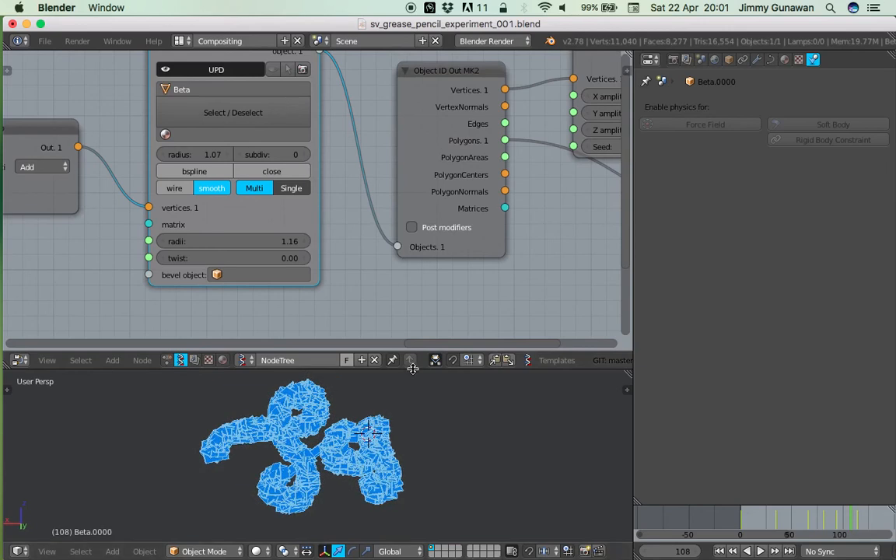
- Write the word "blend" in Grease Pencil on empty space in an enlarged 3D view and scrub the timeline to frame 111
{"action": "left_click_drag", "start_coordinate": [412, 368], "coordinate": [412, 263]}
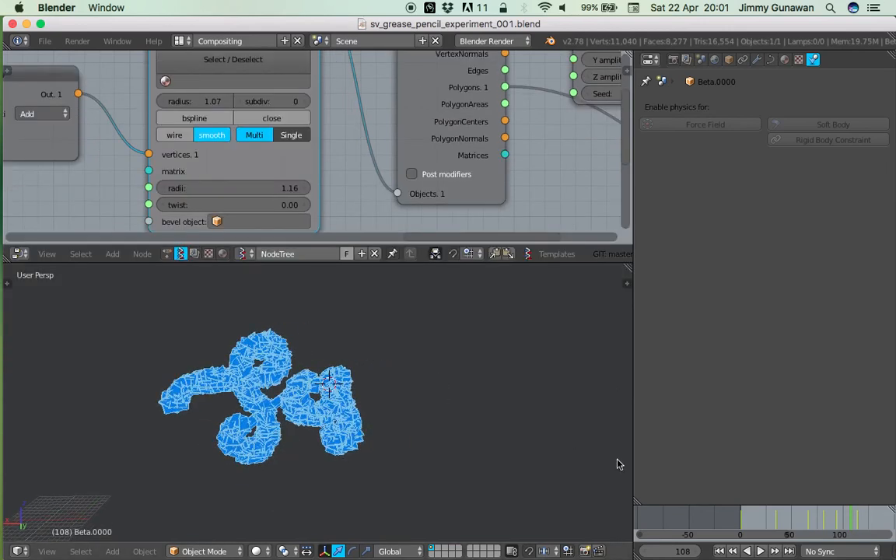
{"action": "middle_click_drag", "start_coordinate": [480, 338], "coordinate": [310, 359], "text": "shift"}
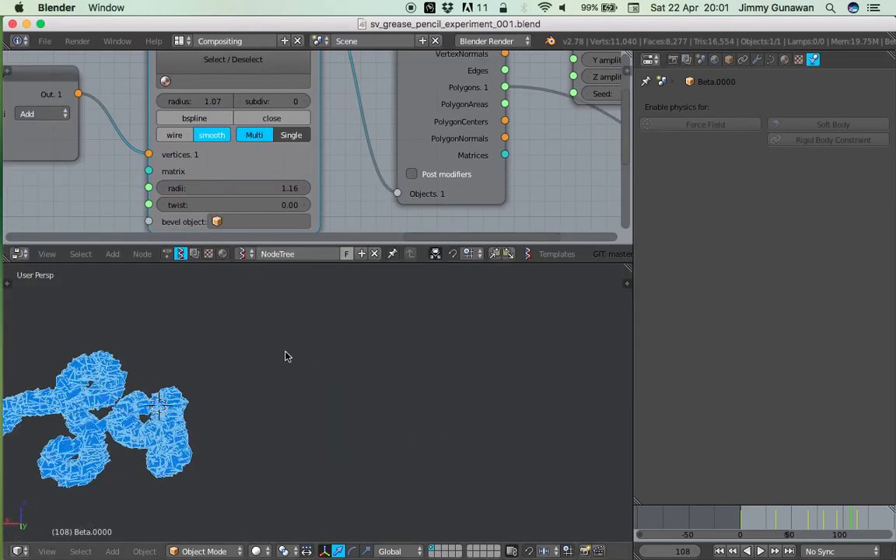
{"action": "mouse_move", "coordinate": [282, 328]}
{"action": "left_mouse_down"}
{"action": "mouse_move", "coordinate": [322, 386]}
{"action": "mouse_move", "coordinate": [242, 397]}
{"action": "left_mouse_up"}
{"action": "left_click_drag", "start_coordinate": [339, 315], "coordinate": [354, 426]}
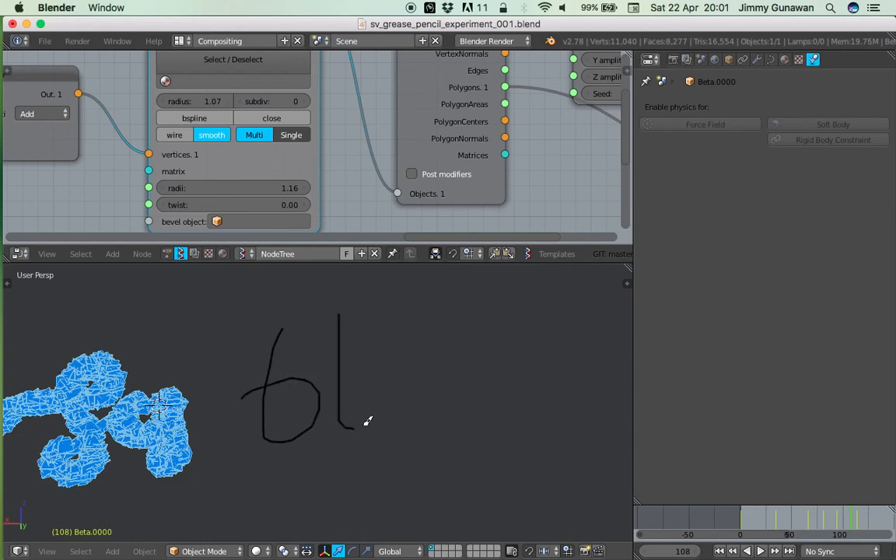
{"action": "left_click_drag", "start_coordinate": [422, 413], "coordinate": [467, 405]}
{"action": "mouse_move", "coordinate": [516, 368]}
{"action": "left_mouse_down"}
{"action": "mouse_move", "coordinate": [530, 413]}
{"action": "mouse_move", "coordinate": [527, 312]}
{"action": "left_mouse_up"}
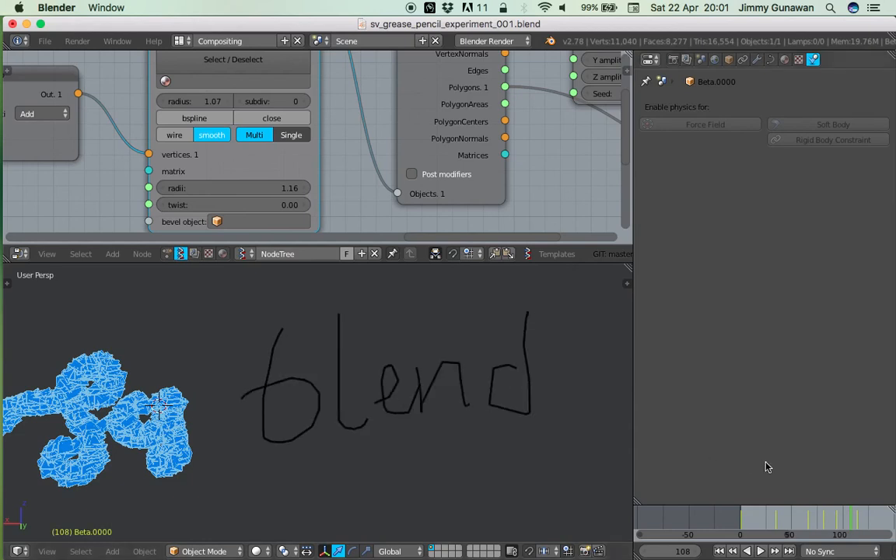
{"action": "left_click", "coordinate": [850, 518]}
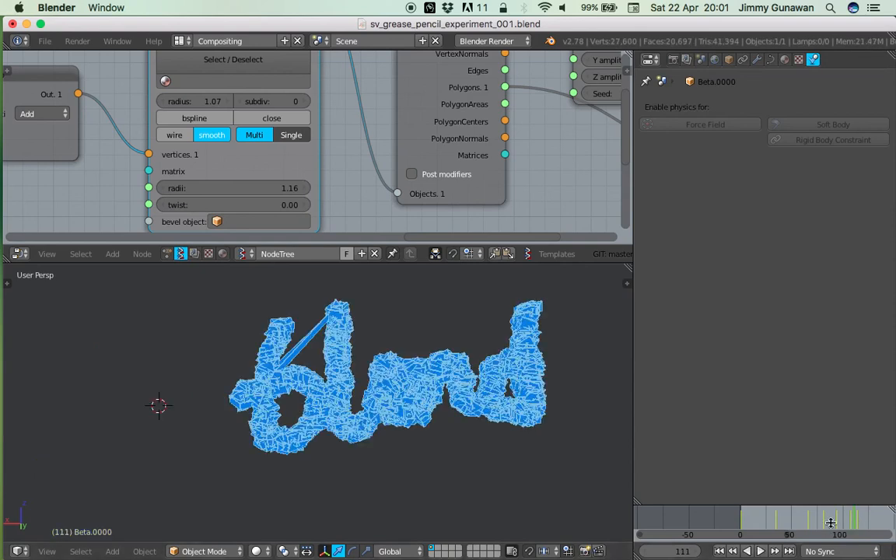
- Toggle the Viewer Draw node's display off and on, and bake its distorted "blend" lettering into a mesh object
{"action": "scroll", "coordinate": [315, 350], "scroll_direction": "up", "scroll_amount": 3}
{"action": "scroll", "coordinate": [370, 385], "scroll_direction": "up", "scroll_amount": 5}
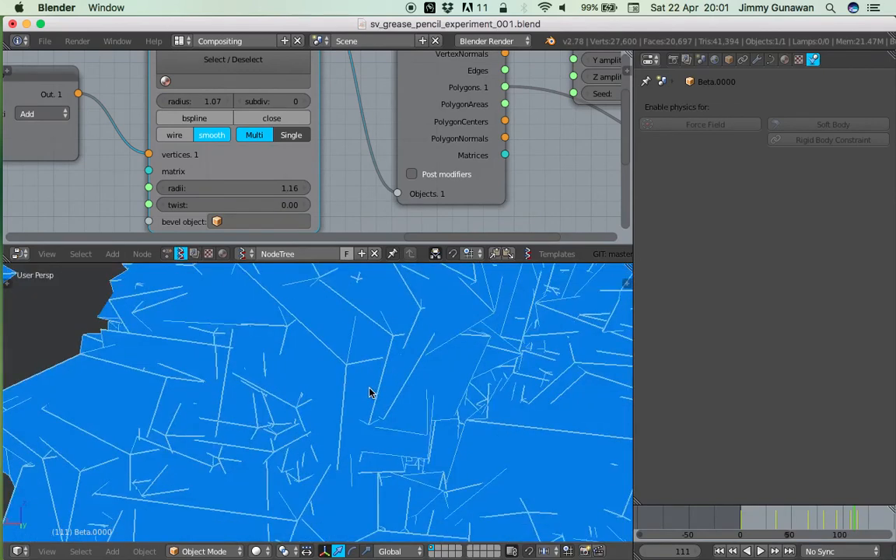
{"action": "scroll", "coordinate": [370, 385], "scroll_direction": "down", "scroll_amount": 3}
{"action": "scroll", "coordinate": [372, 391], "scroll_direction": "down", "scroll_amount": 4}
{"action": "scroll", "coordinate": [312, 133], "scroll_direction": "right", "scroll_amount": 5}
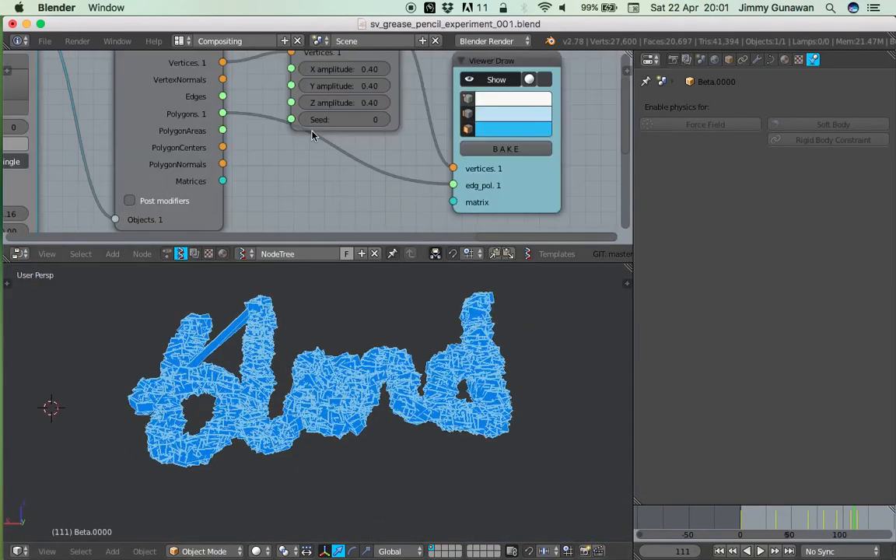
{"action": "scroll", "coordinate": [361, 141], "scroll_direction": "down", "scroll_amount": 4}
{"action": "left_click_drag", "start_coordinate": [332, 117], "coordinate": [368, 111]}
{"action": "left_click", "coordinate": [364, 129]}
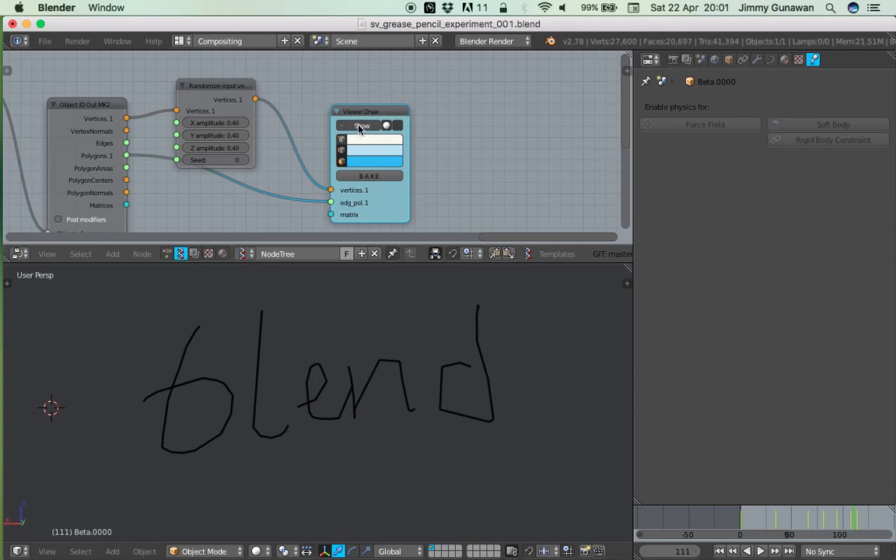
{"action": "left_click", "coordinate": [368, 177]}
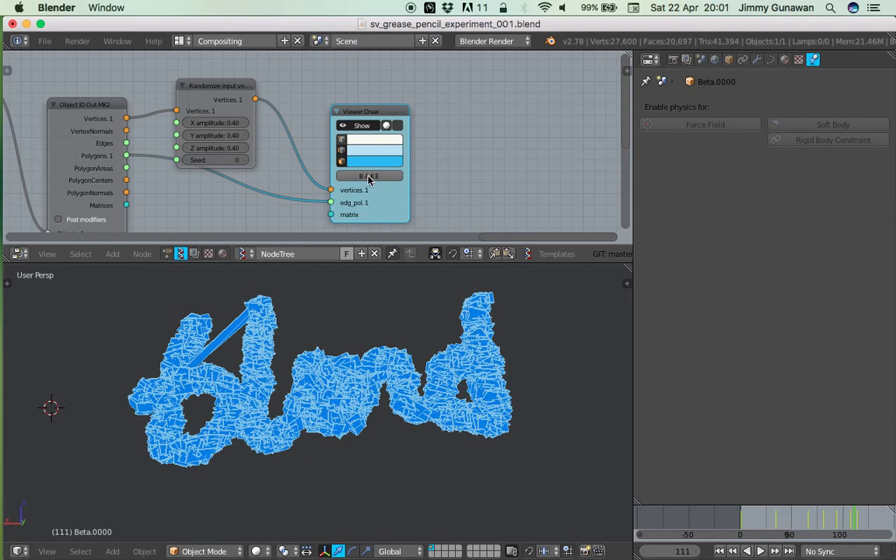
- Move the baked "blend" mesh above the blue Viewer Draw preview and check it in wireframe and solid shading
{"action": "scroll", "coordinate": [385, 396], "scroll_direction": "down", "scroll_amount": 2}
{"action": "scroll", "coordinate": [385, 391], "scroll_direction": "down", "scroll_amount": 1}
{"action": "middle_click_drag", "start_coordinate": [383, 385], "coordinate": [366, 442], "text": "shift"}
{"action": "key", "text": "g"}
{"action": "left_click", "coordinate": [381, 311]}
{"action": "middle_click_drag", "start_coordinate": [380, 311], "coordinate": [368, 390], "text": "shift"}
{"action": "scroll", "coordinate": [397, 429], "scroll_direction": "up", "scroll_amount": 7}
{"action": "middle_click_drag", "start_coordinate": [399, 435], "coordinate": [387, 381], "text": "shift"}
{"action": "key", "text": "z"}
{"action": "key", "text": "z"}
{"action": "scroll", "coordinate": [326, 373], "scroll_direction": "down", "scroll_amount": 4}
- Add a Smooth modifier to the baked mesh with Factor 0.700 and Repeat 2
{"action": "left_click", "coordinate": [758, 59]}
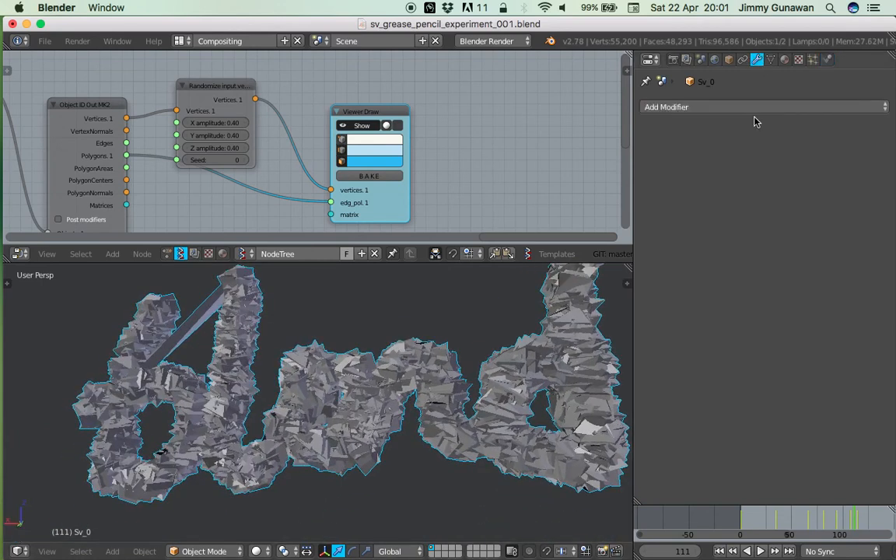
{"action": "left_click", "coordinate": [735, 108]}
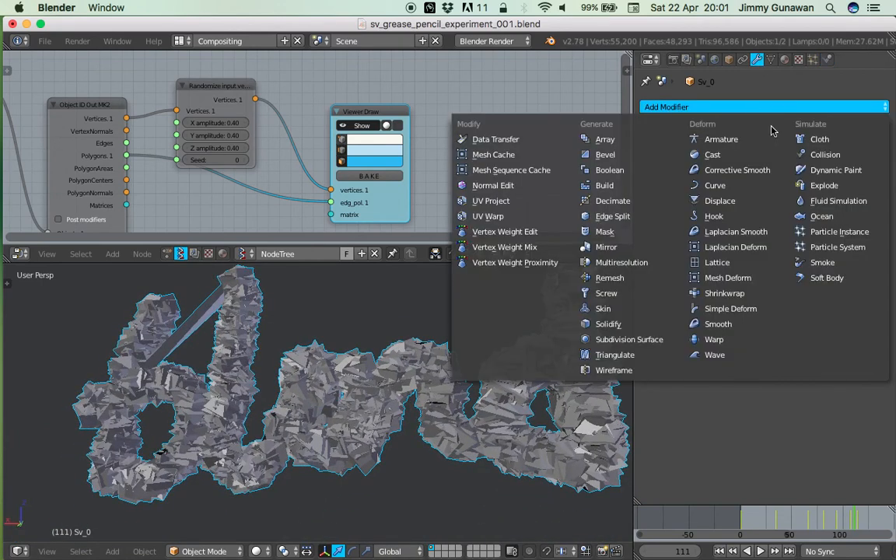
{"action": "left_click", "coordinate": [754, 324]}
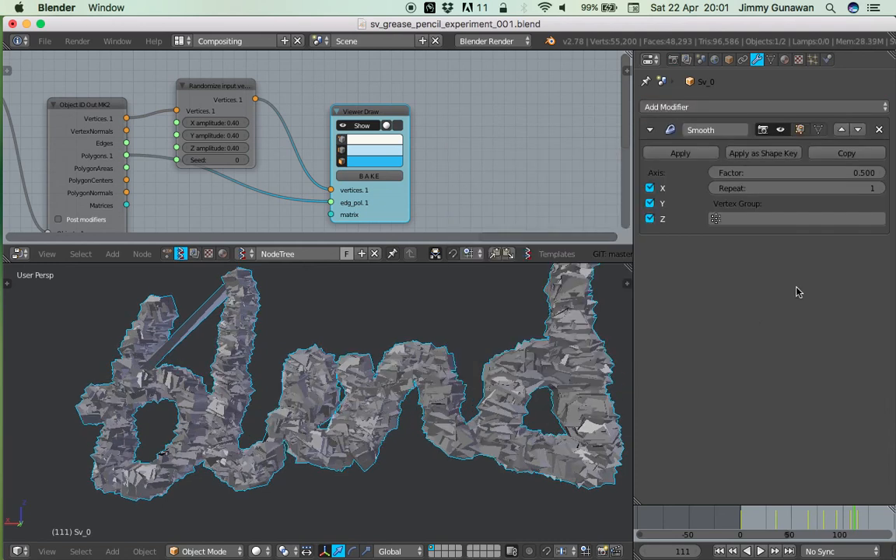
{"action": "left_click_drag", "start_coordinate": [778, 188], "coordinate": [789, 188]}
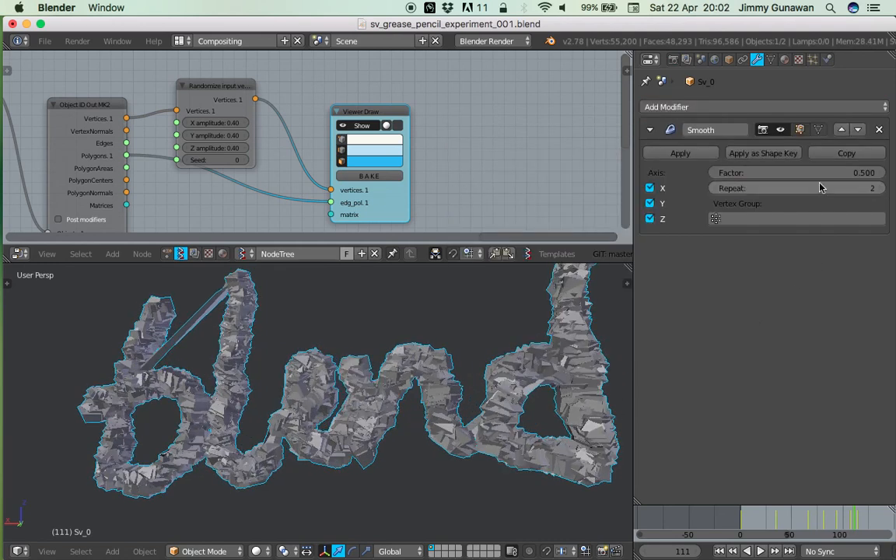
{"action": "mouse_move", "coordinate": [737, 173]}
{"action": "left_mouse_down"}
{"action": "mouse_move", "coordinate": [801, 173]}
{"action": "mouse_move", "coordinate": [754, 173]}
{"action": "left_mouse_up"}
{"action": "scroll", "coordinate": [357, 419], "scroll_direction": "up", "scroll_amount": 3}
{"action": "mouse_move", "coordinate": [356, 420]}
{"action": "middle_mouse_down"}
{"action": "mouse_move", "coordinate": [423, 442]}
{"action": "mouse_move", "coordinate": [342, 417]}
{"action": "middle_mouse_up"}
{"action": "scroll", "coordinate": [424, 441], "scroll_direction": "down", "scroll_amount": 3}
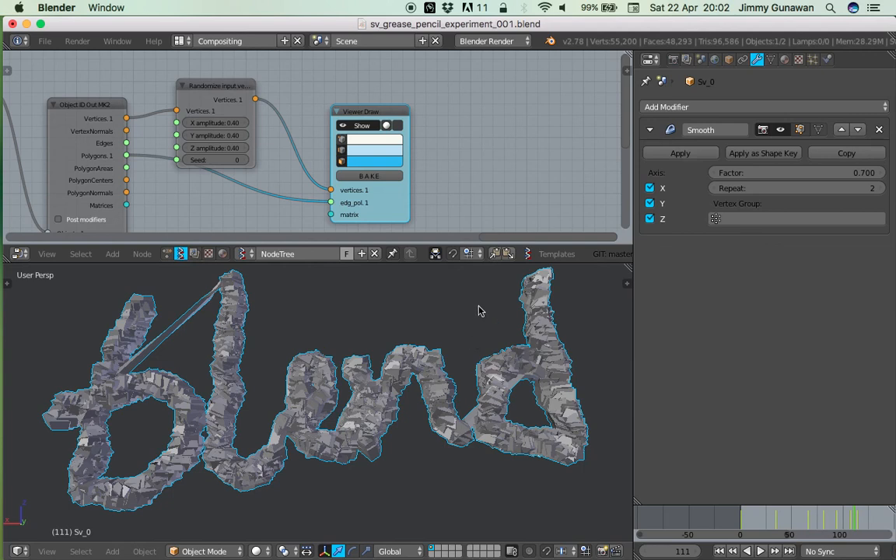
- Add a Remesh modifier in Sharp mode with Octree Depth 6 and turn off Remove Disconnected Pieces
{"action": "left_click", "coordinate": [676, 108]}
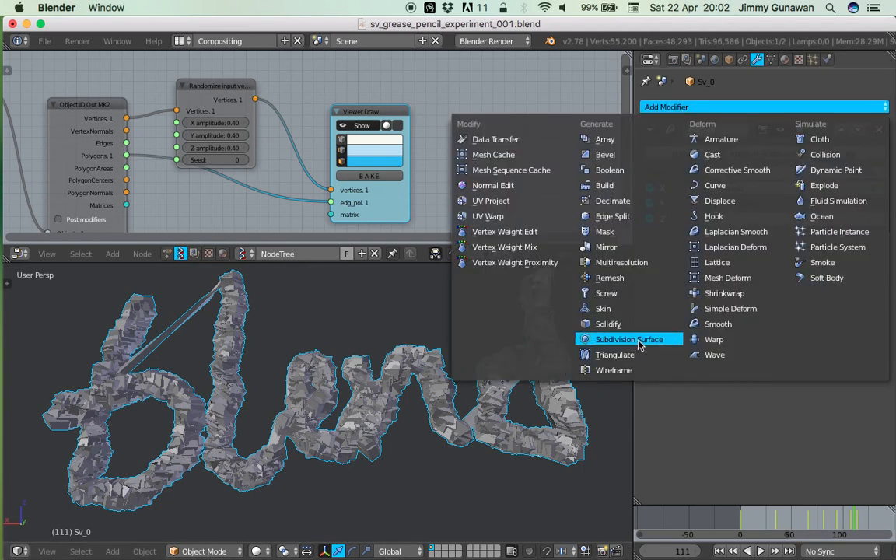
{"action": "left_click", "coordinate": [644, 282]}
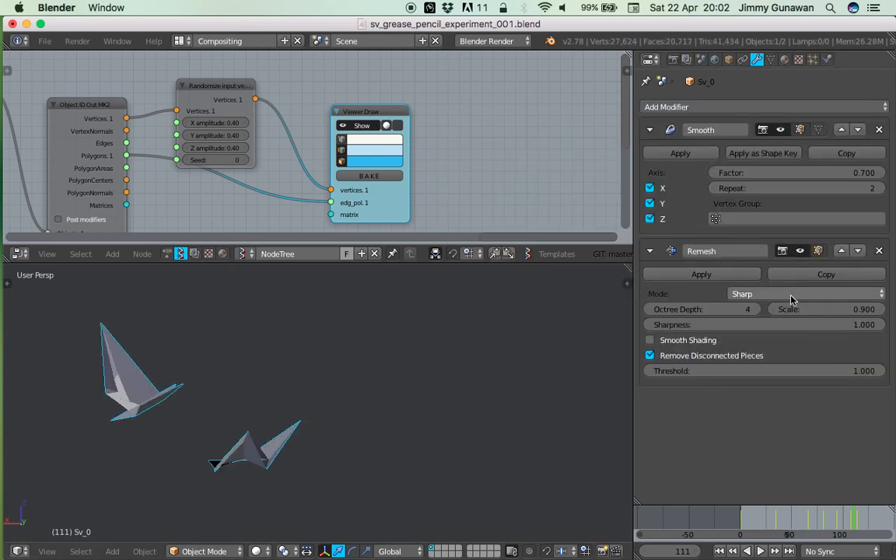
{"action": "left_click", "coordinate": [754, 310]}
{"action": "left_click", "coordinate": [754, 310]}
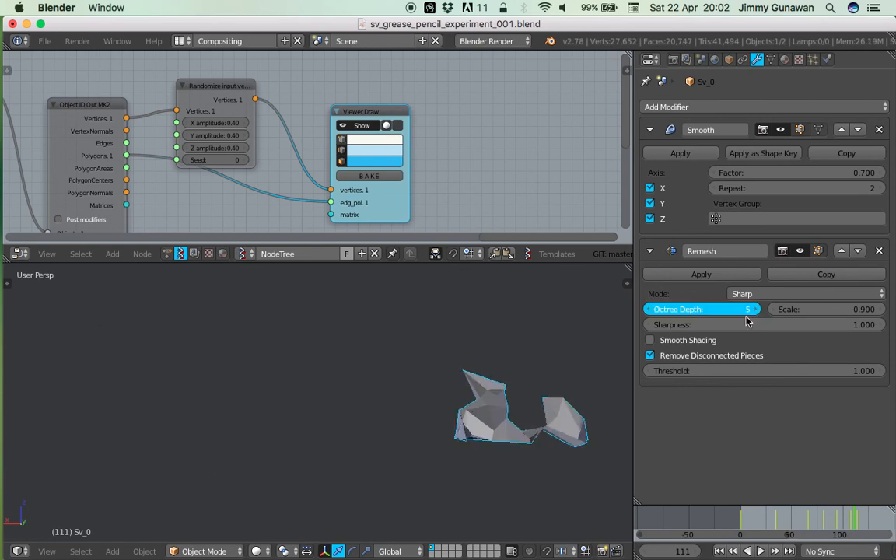
{"action": "left_click", "coordinate": [682, 362]}
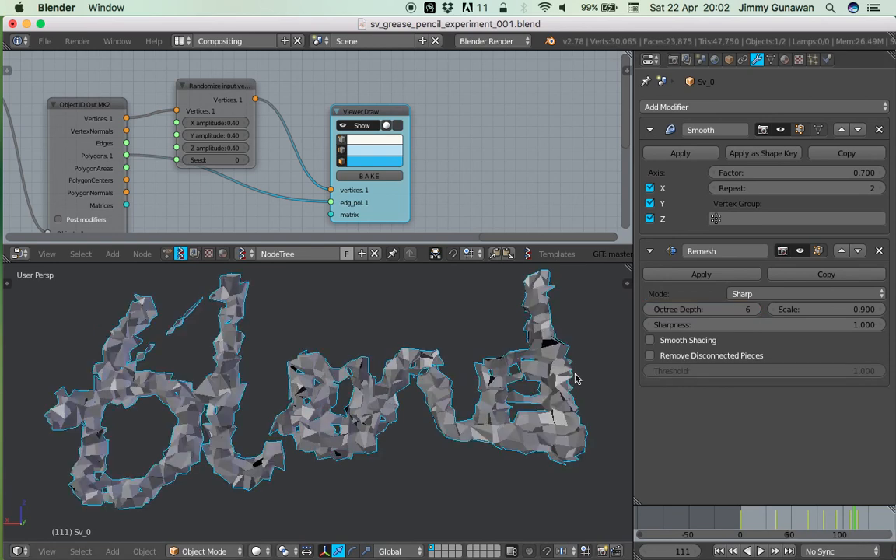
- Raise the Remesh modifier's Octree Depth to 7 and inspect the lettering's surface up close
{"action": "scroll", "coordinate": [382, 424], "scroll_direction": "up", "scroll_amount": 2}
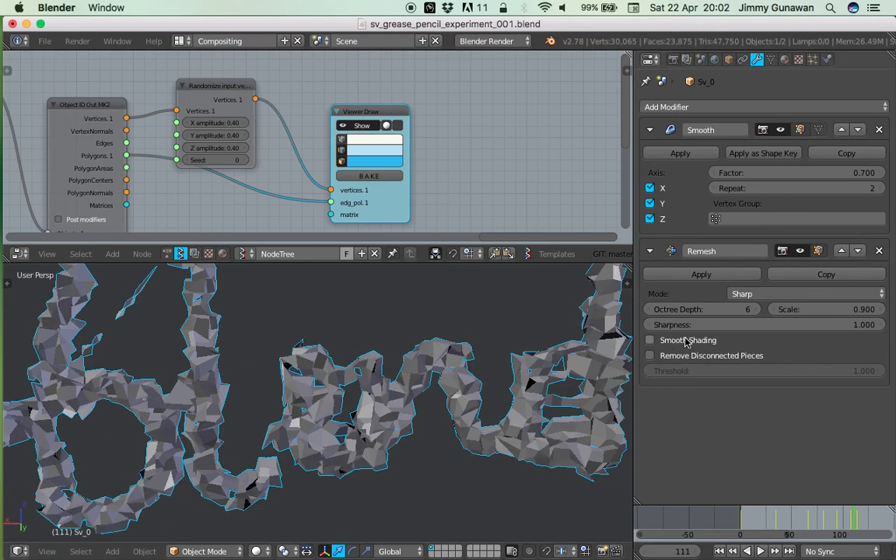
{"action": "scroll", "coordinate": [454, 372], "scroll_direction": "down", "scroll_amount": 2}
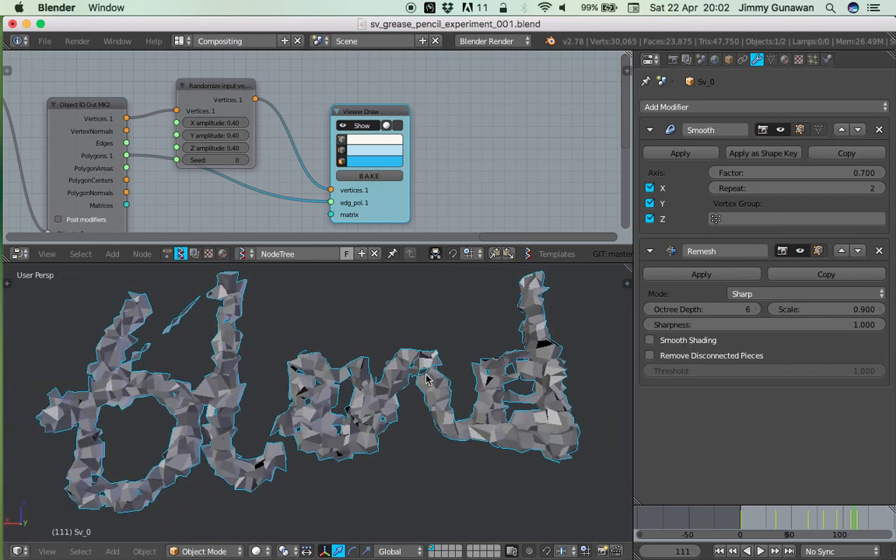
{"action": "left_click", "coordinate": [757, 309]}
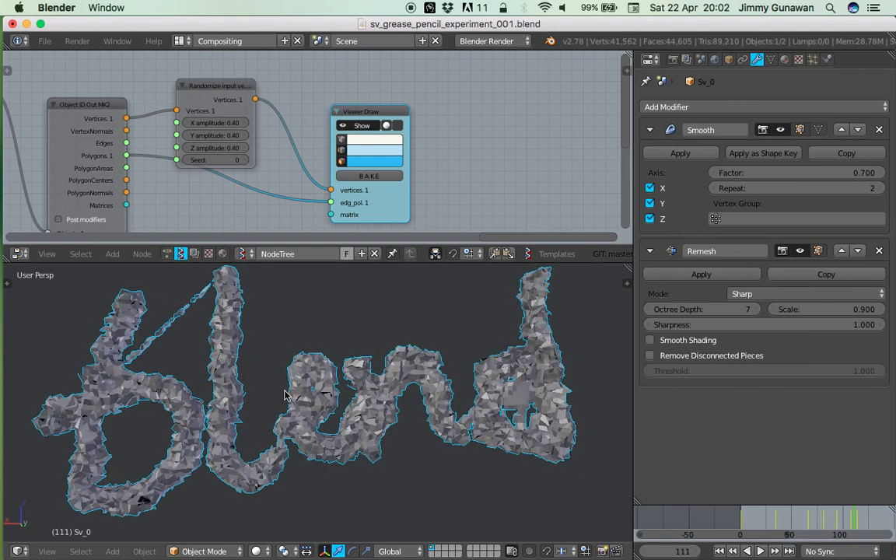
{"action": "scroll", "coordinate": [234, 359], "scroll_direction": "up", "scroll_amount": 5}
{"action": "scroll", "coordinate": [415, 395], "scroll_direction": "down", "scroll_amount": 6}
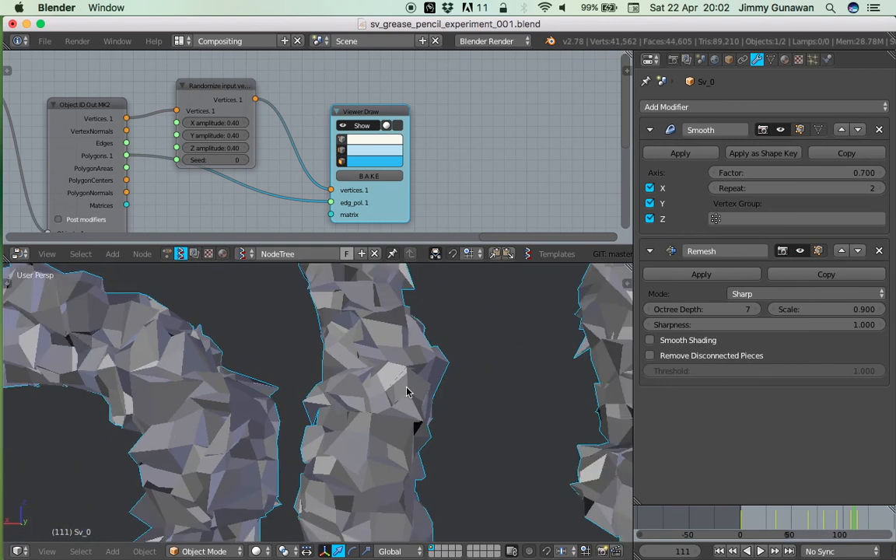
- Reposition the remeshed lettering slightly above the blue preview and compare the two versions from another angle
{"action": "middle_click_drag", "start_coordinate": [404, 443], "coordinate": [369, 410], "text": "shift"}
{"action": "scroll", "coordinate": [343, 372], "scroll_direction": "up", "scroll_amount": 2}
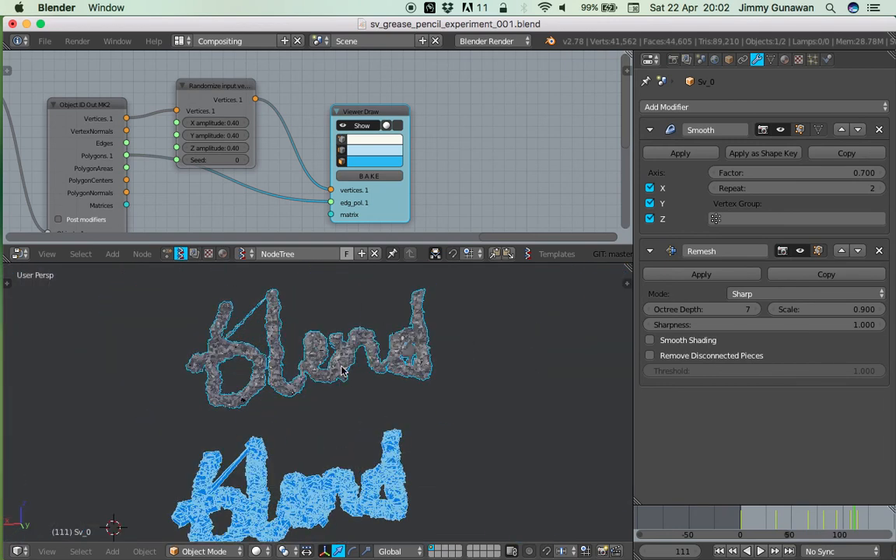
{"action": "key", "text": "g"}
{"action": "left_click", "coordinate": [323, 358]}
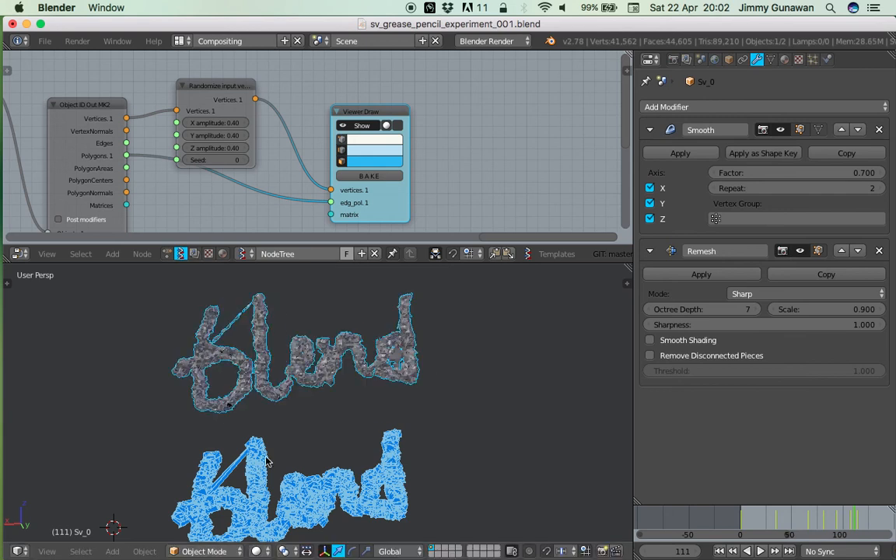
{"action": "scroll", "coordinate": [287, 460], "scroll_direction": "down", "scroll_amount": 1}
{"action": "middle_click_drag", "start_coordinate": [290, 470], "coordinate": [416, 376]}
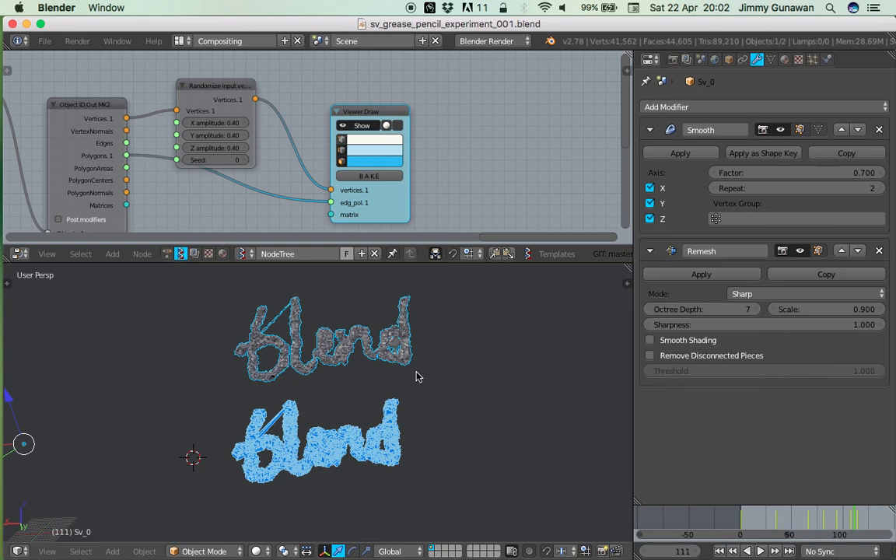